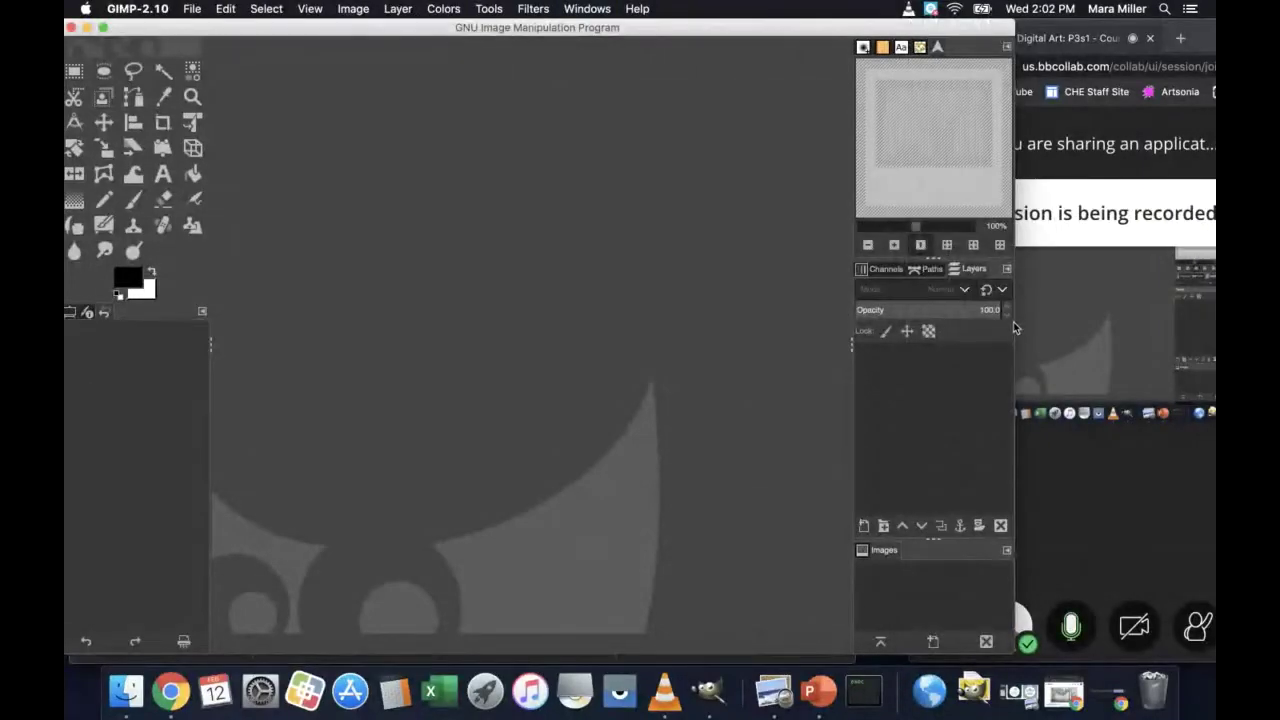
Step: Drag GIMP's right edge so the empty window stretches across the whole screen
{"action": "left_click_drag", "start_coordinate": [1015, 352], "coordinate": [1215, 350]}
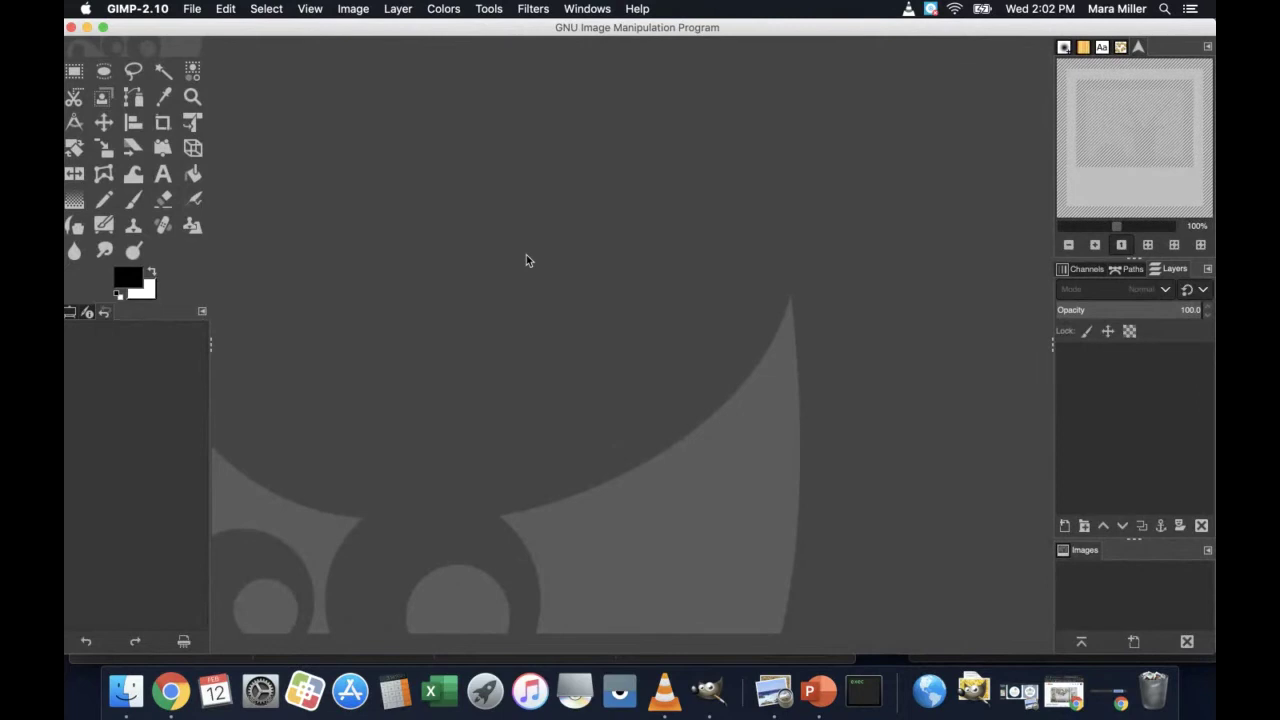
Step: Open vanilla oreo.jpg, strawberry.jpg and Oreo.jpg together from the Pictures folder
{"action": "left_click", "coordinate": [189, 12]}
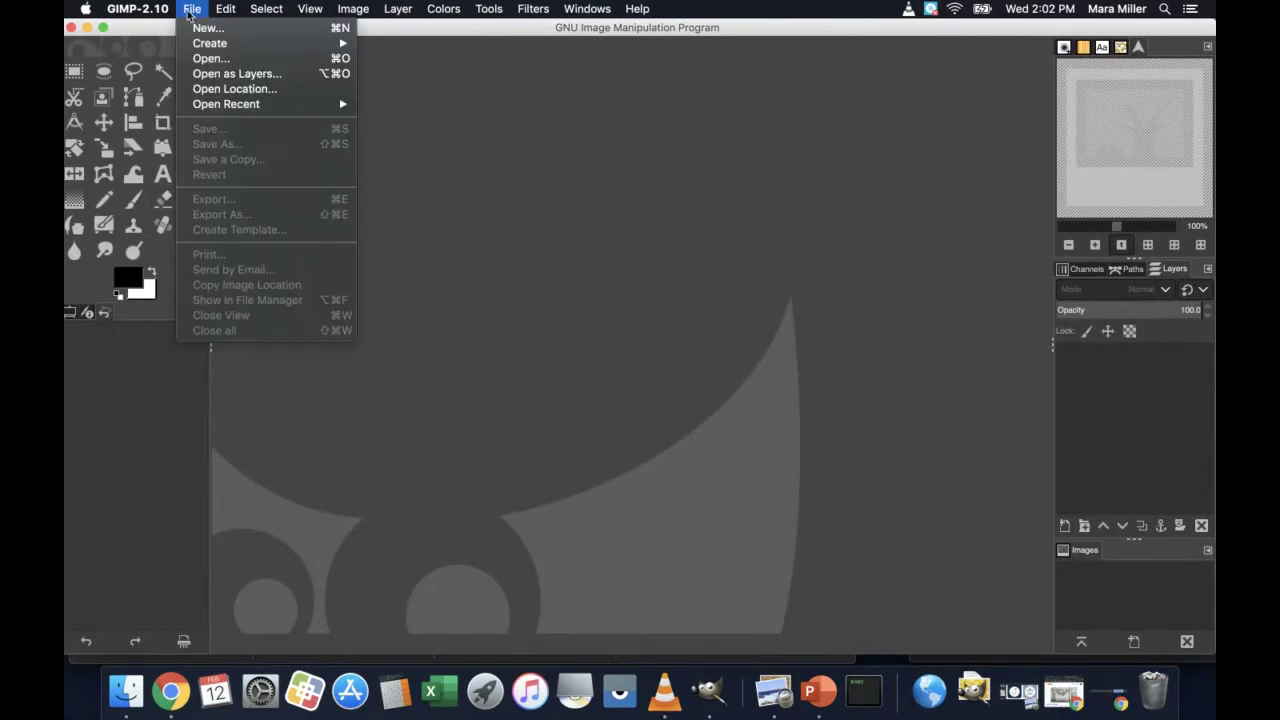
{"action": "left_click", "coordinate": [197, 62]}
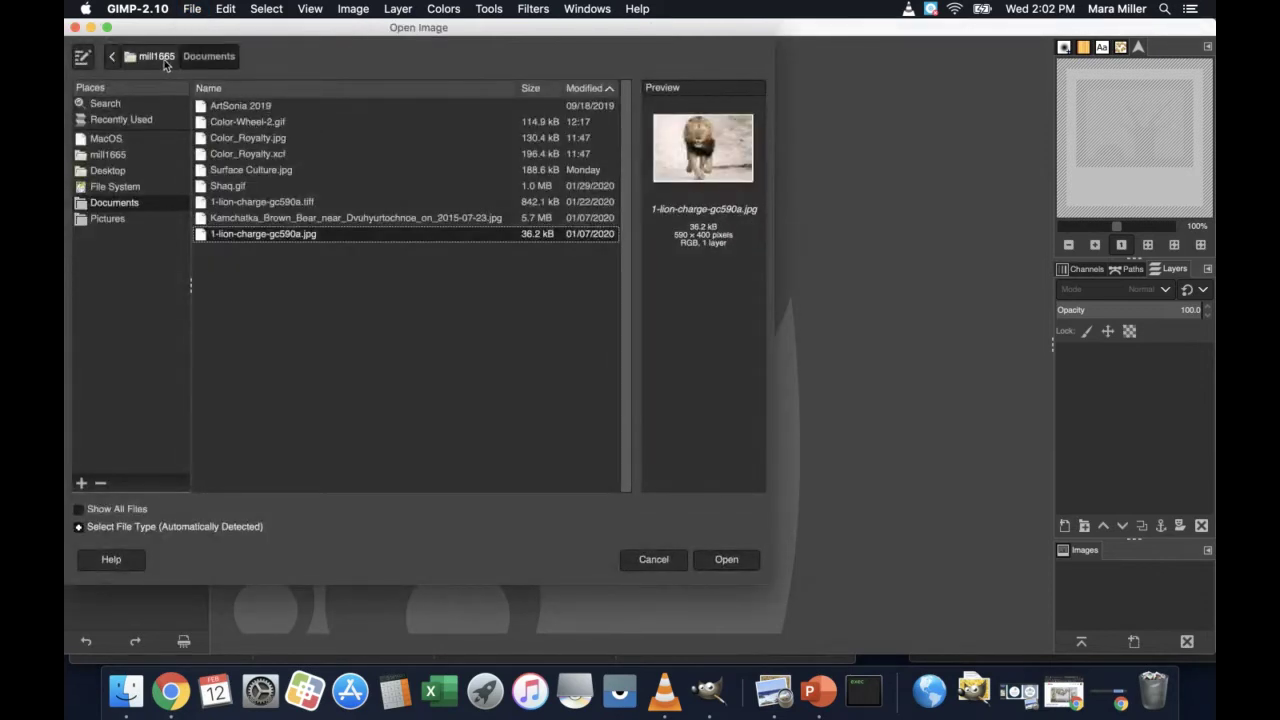
{"action": "left_click", "coordinate": [150, 58]}
{"action": "left_click", "coordinate": [124, 222]}
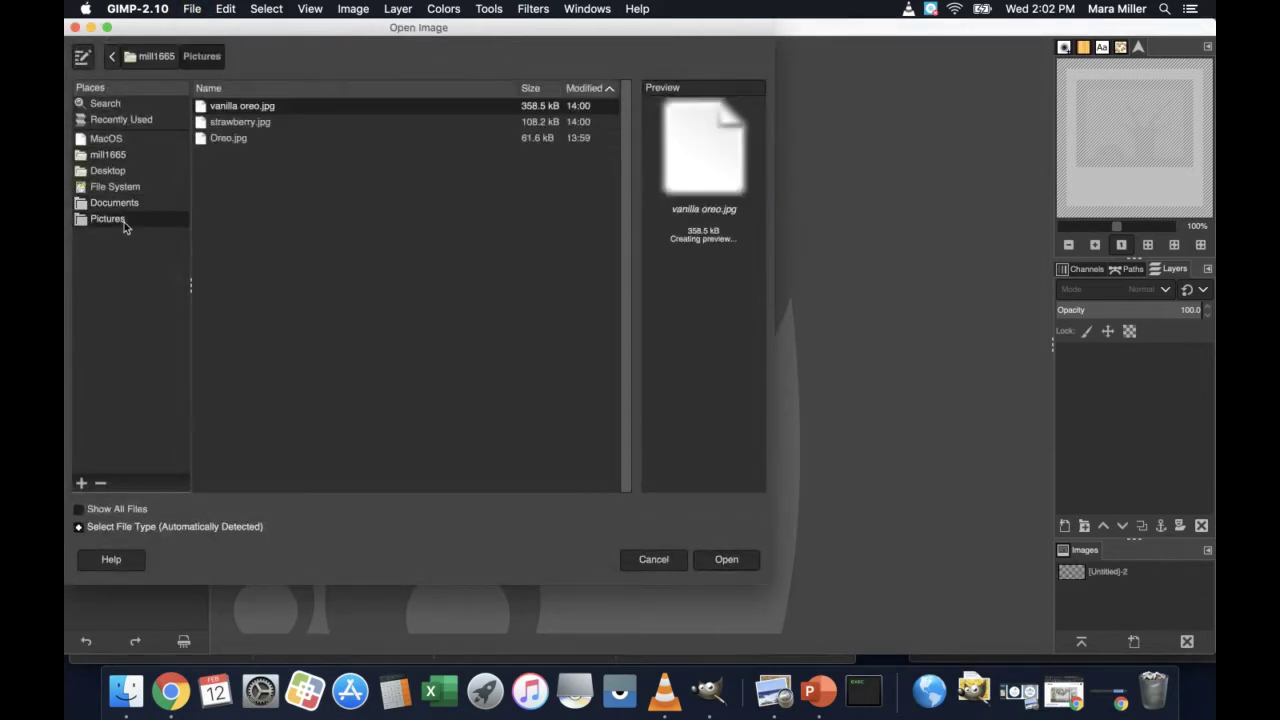
{"action": "left_click", "coordinate": [249, 141], "text": "shift"}
{"action": "left_click", "coordinate": [726, 562]}
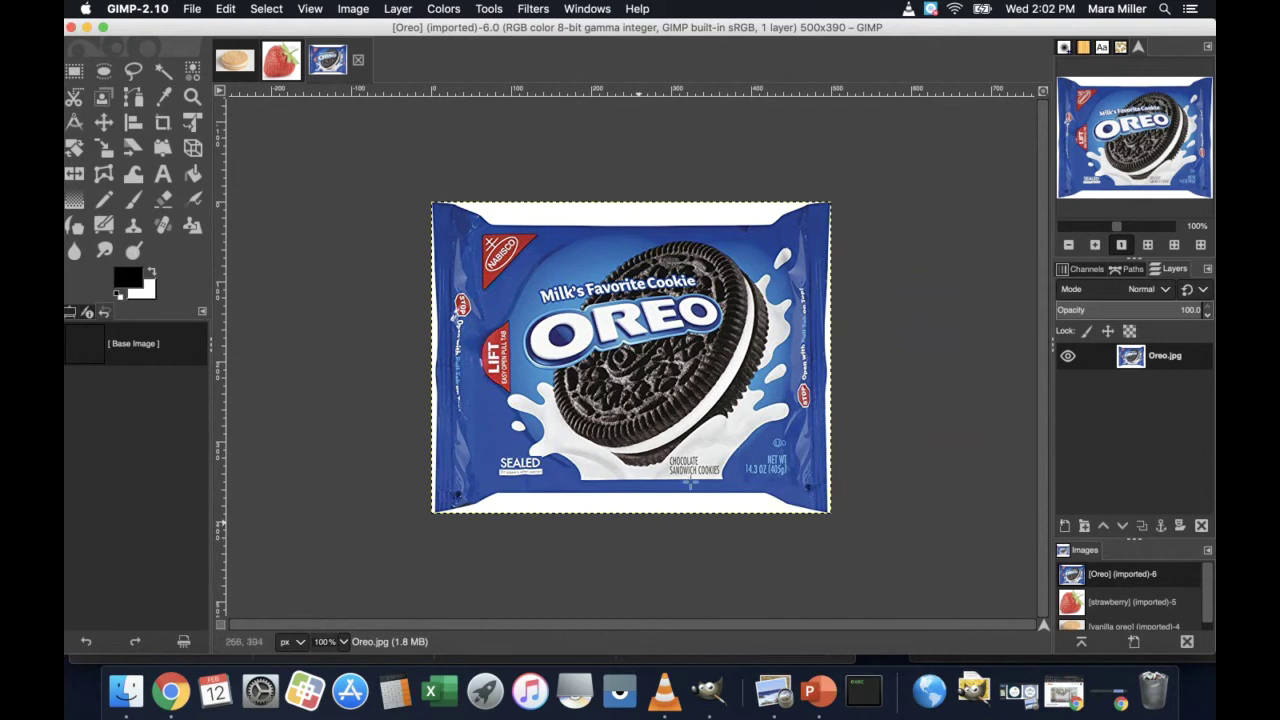
{"action": "left_click", "coordinate": [279, 66]}
{"action": "left_click", "coordinate": [326, 60]}
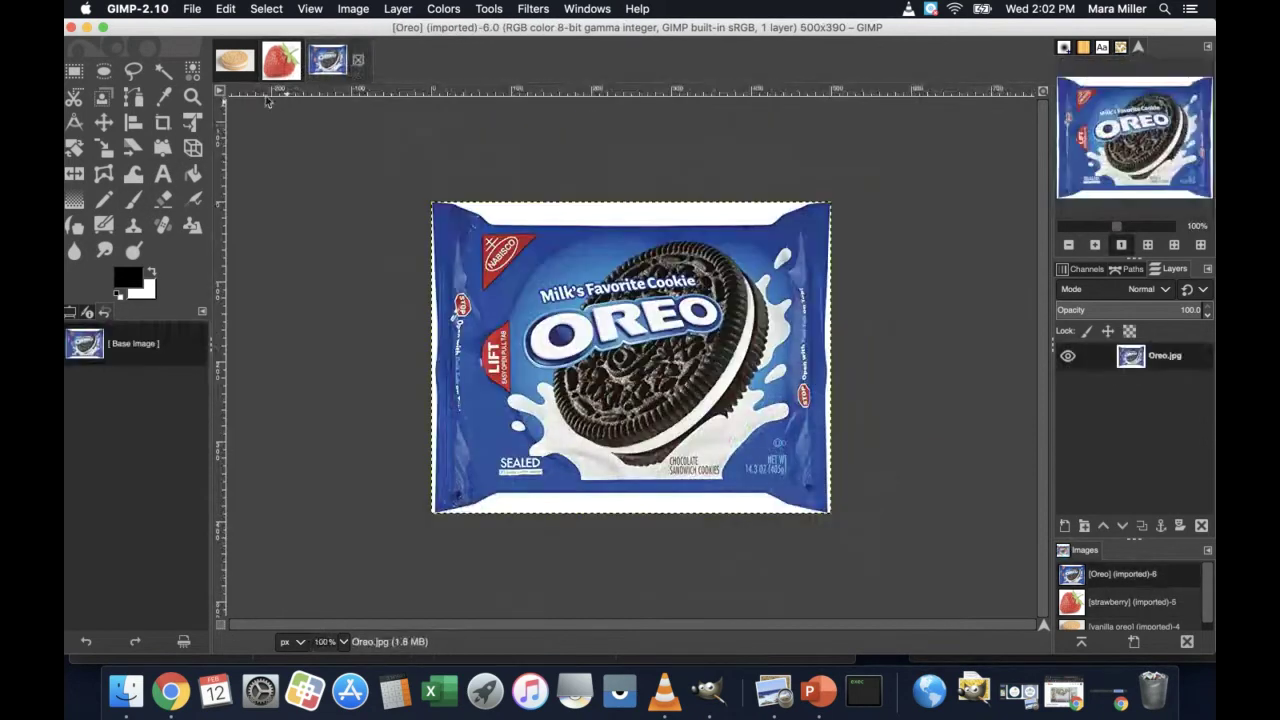
{"action": "left_click", "coordinate": [282, 70]}
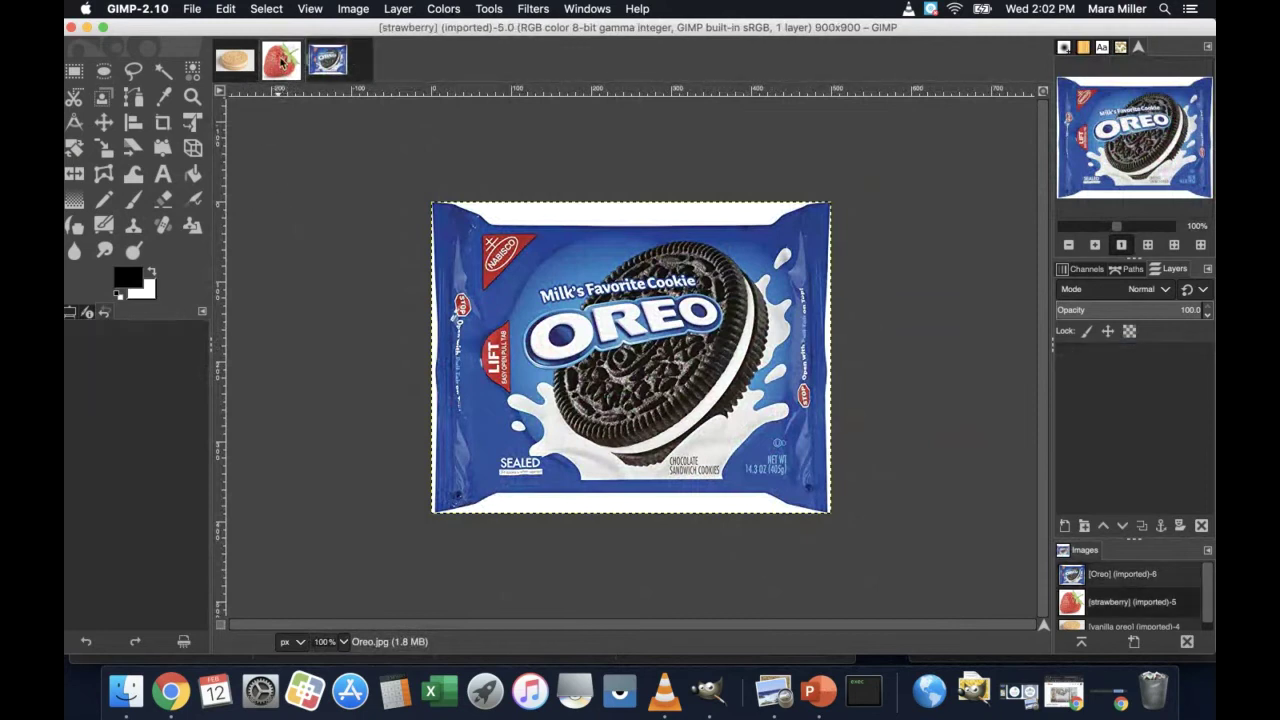
{"action": "left_click", "coordinate": [241, 63]}
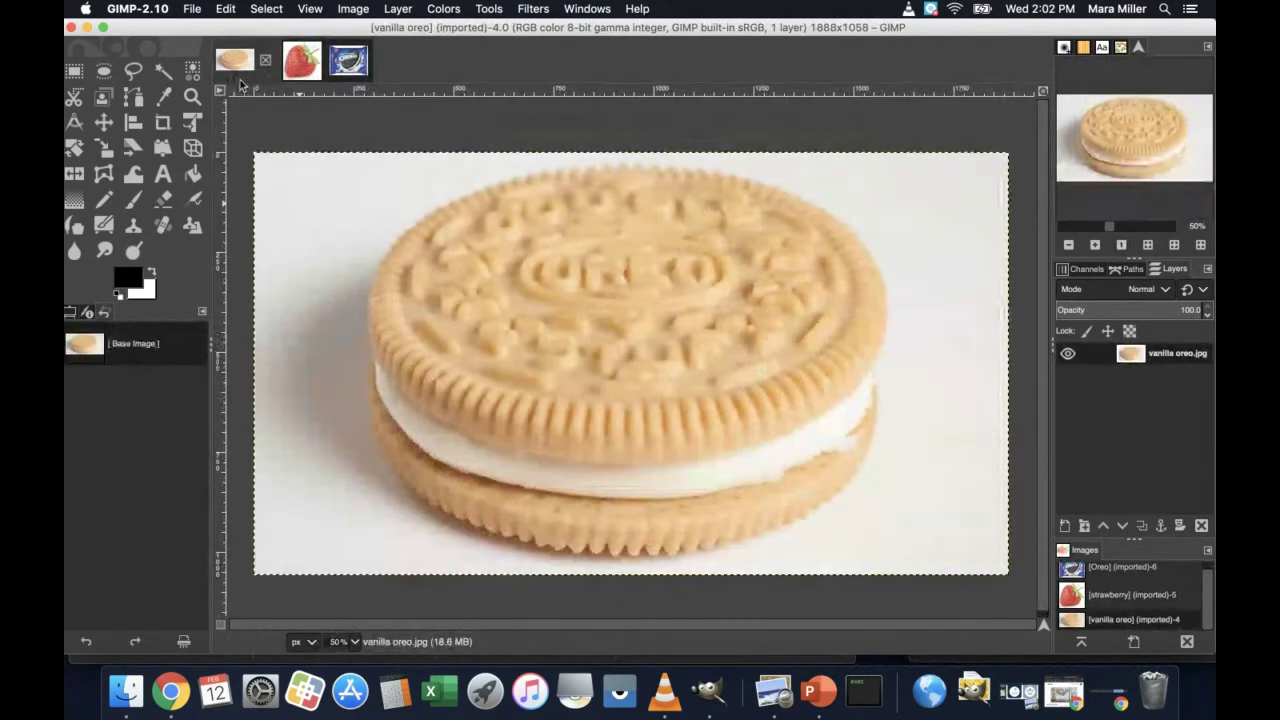
{"action": "left_click", "coordinate": [346, 62]}
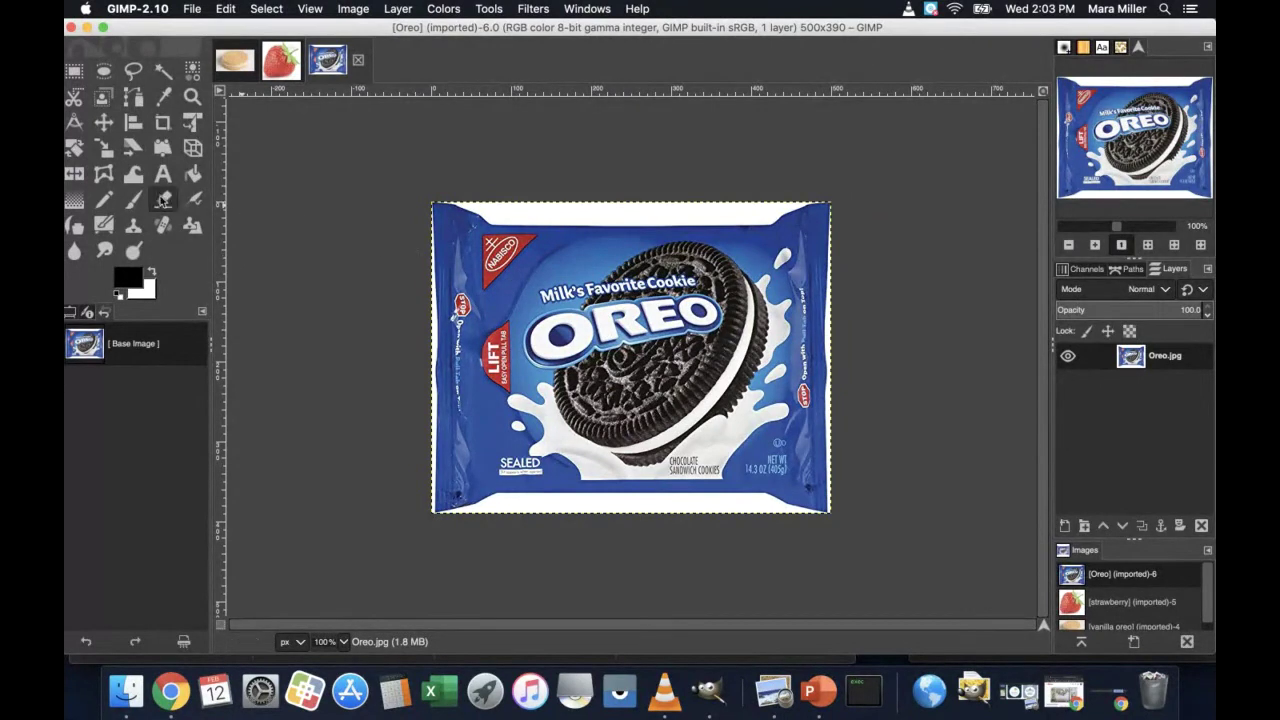
Step: Trace a trial Free Select outline around the OREO lettering, then discard it with Escape
{"action": "left_click", "coordinate": [135, 80]}
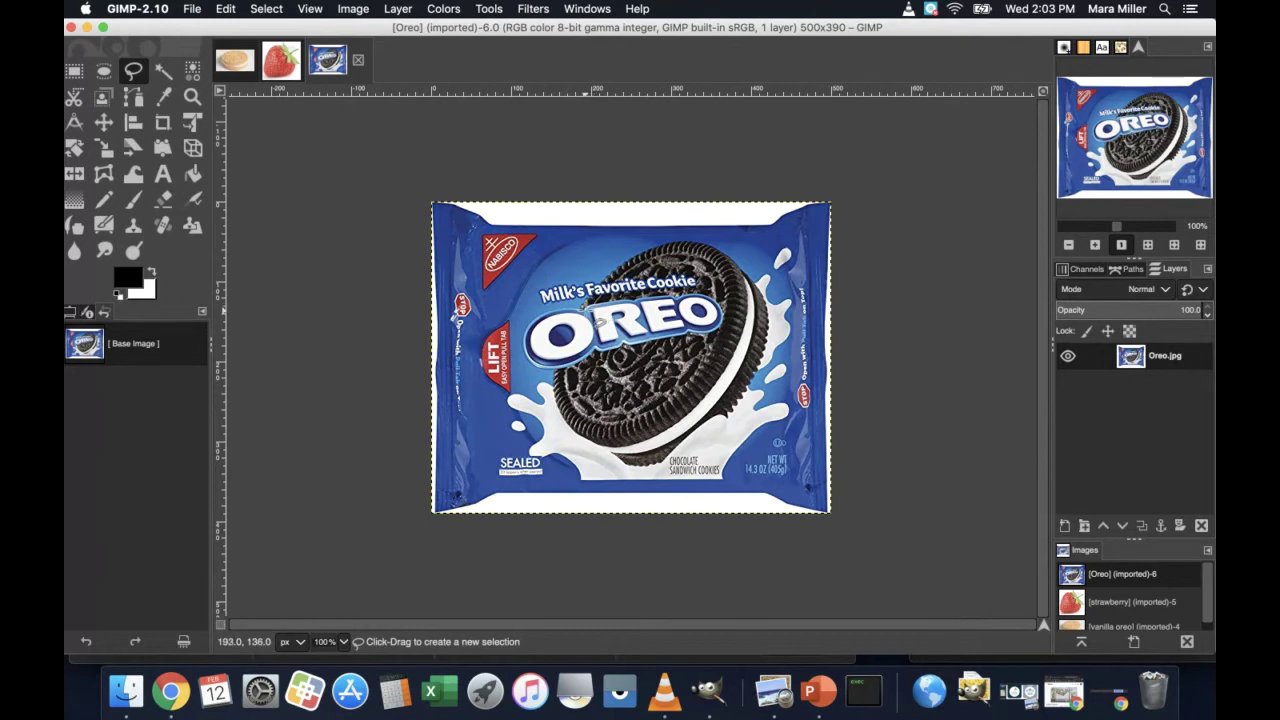
{"action": "left_click", "coordinate": [584, 304]}
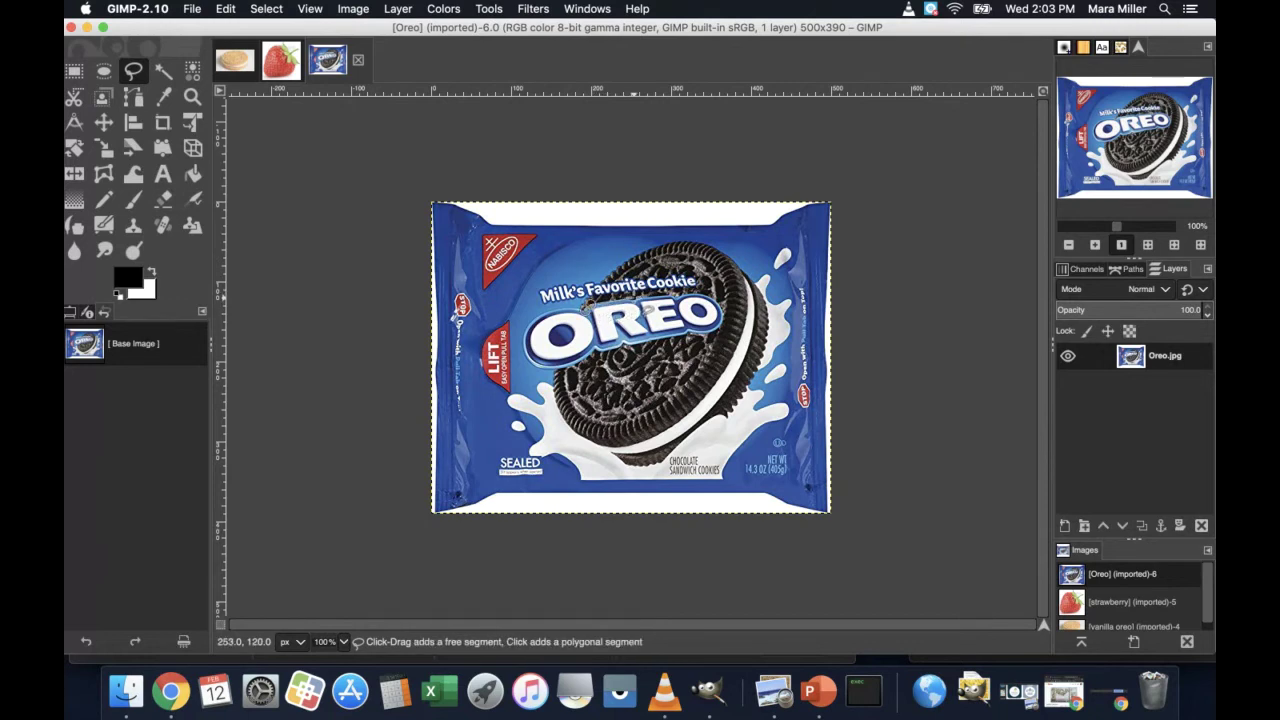
{"action": "left_click", "coordinate": [670, 299]}
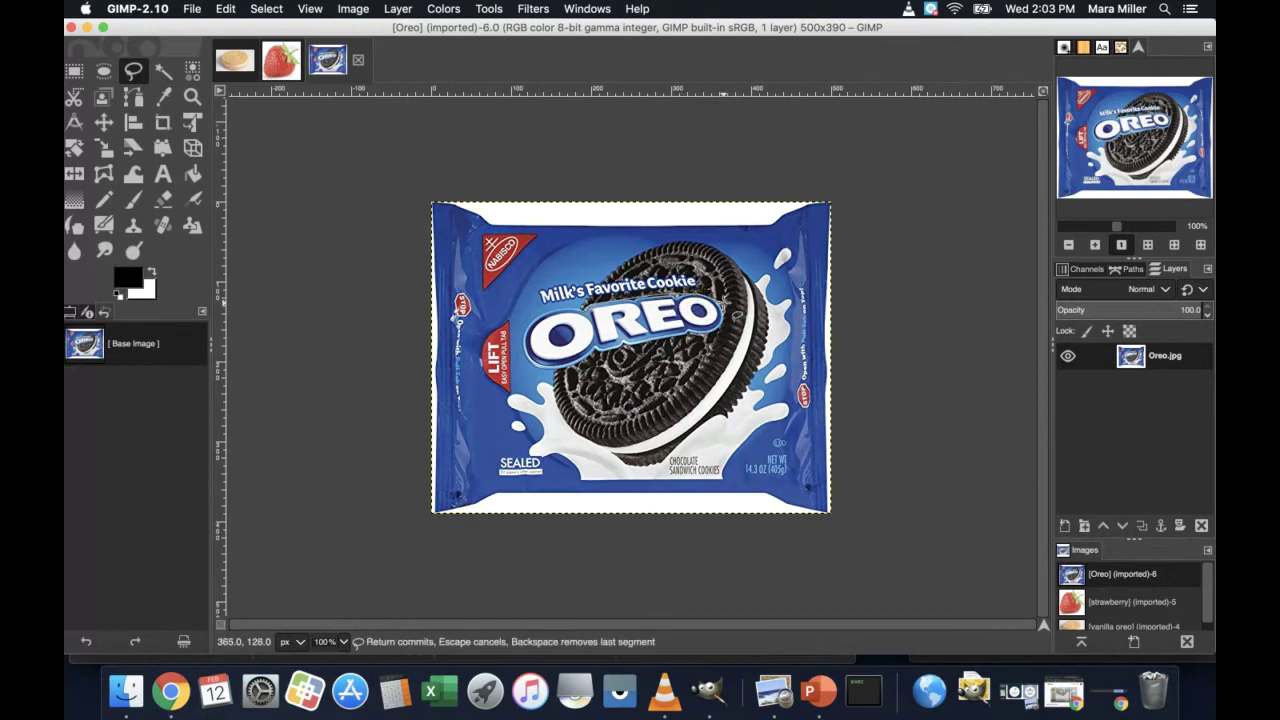
{"action": "left_click", "coordinate": [722, 313]}
{"action": "left_click", "coordinate": [692, 340]}
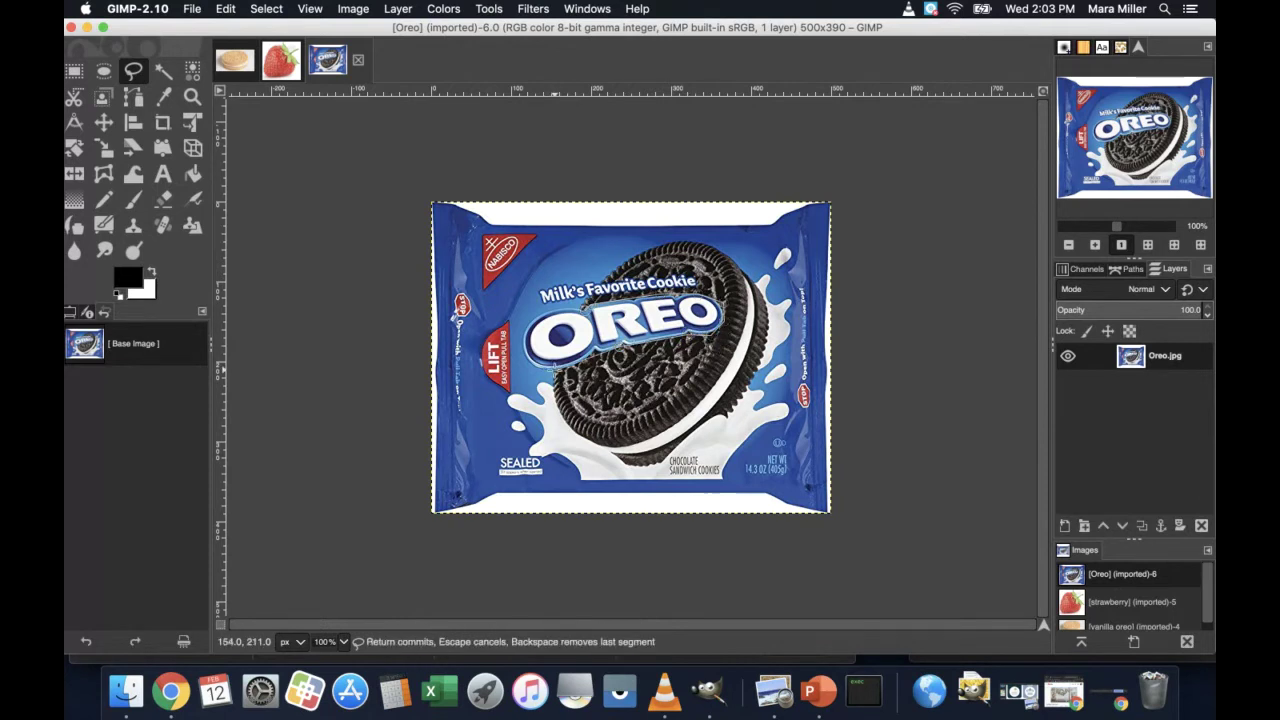
{"action": "left_click", "coordinate": [556, 372]}
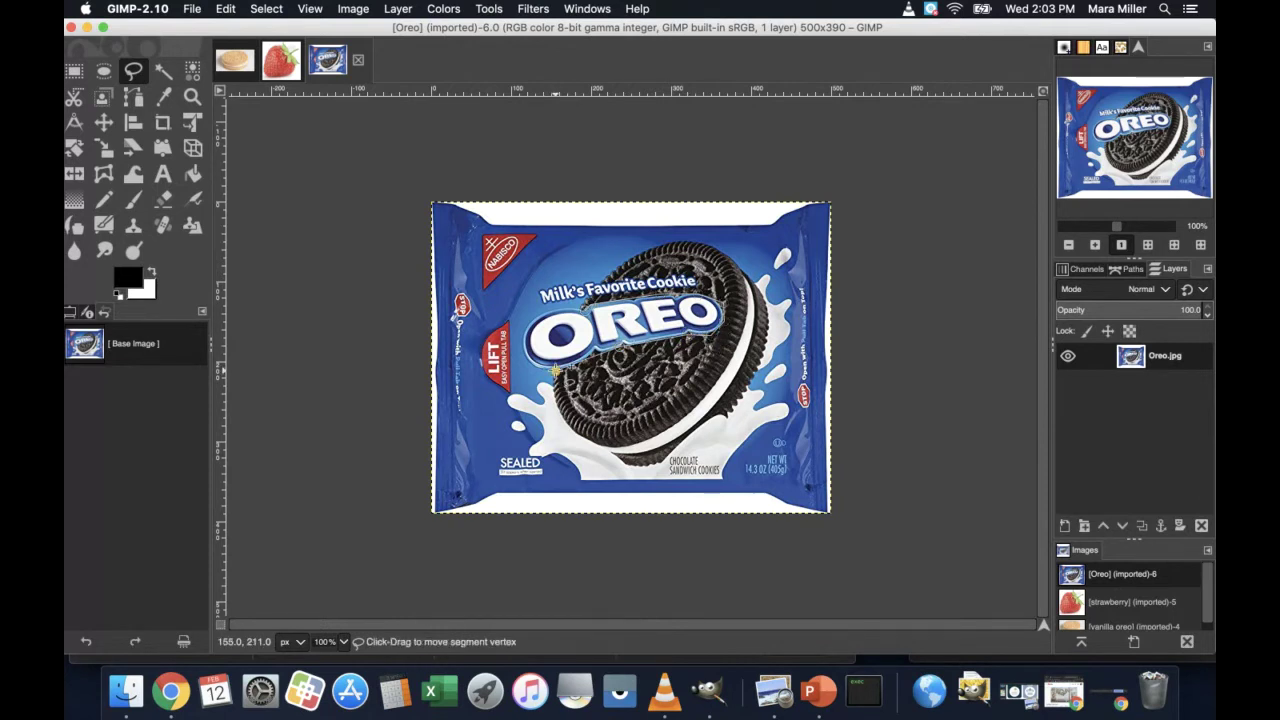
{"action": "left_click", "coordinate": [525, 336]}
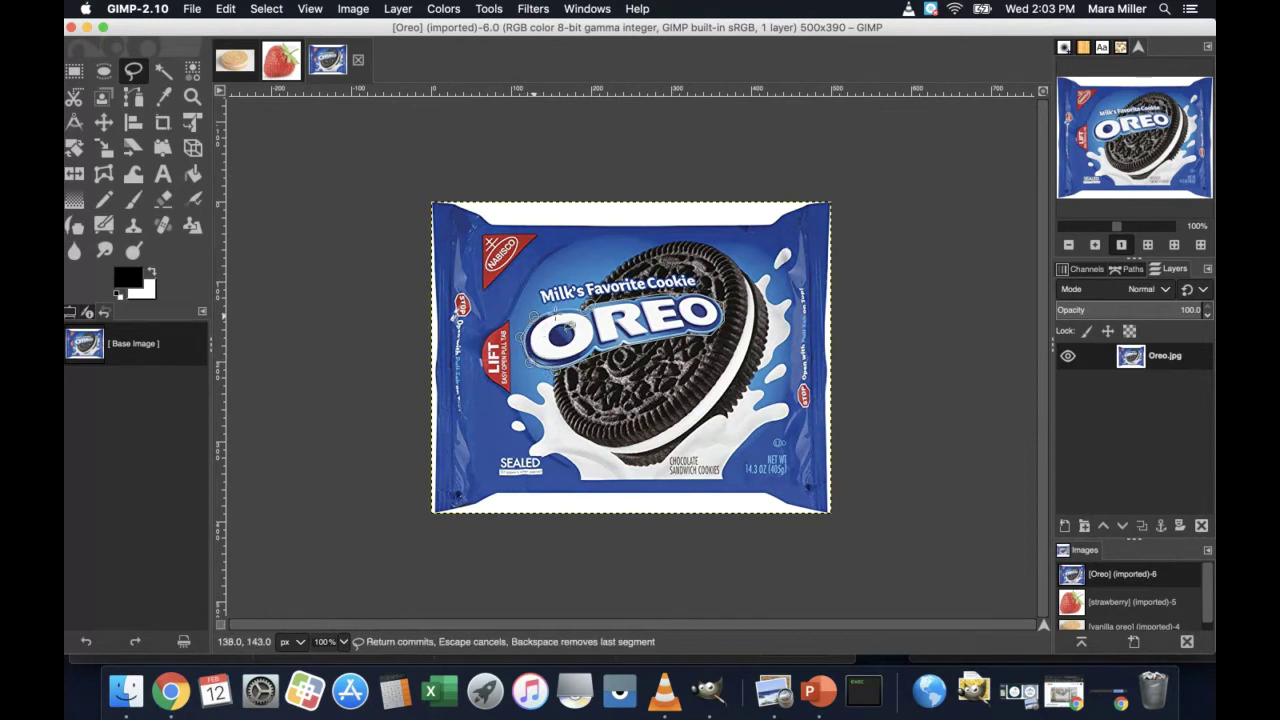
{"action": "left_click", "coordinate": [598, 324]}
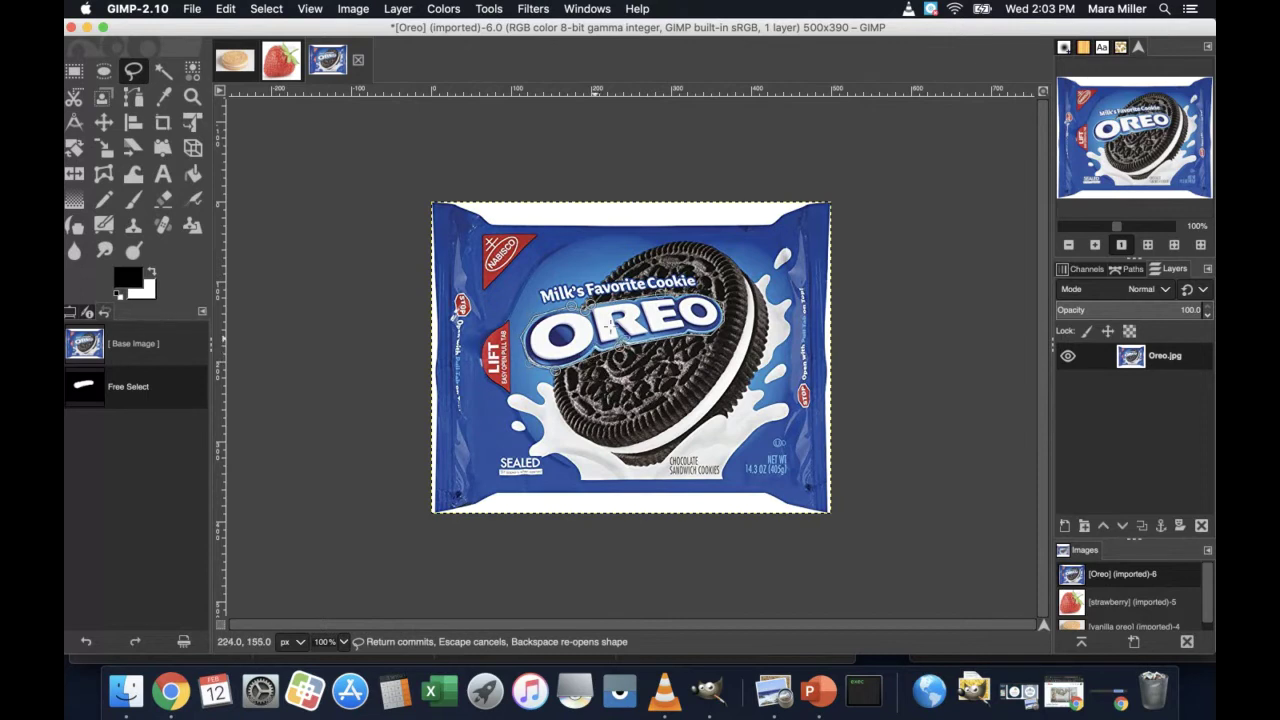
{"action": "key", "text": "Escape"}
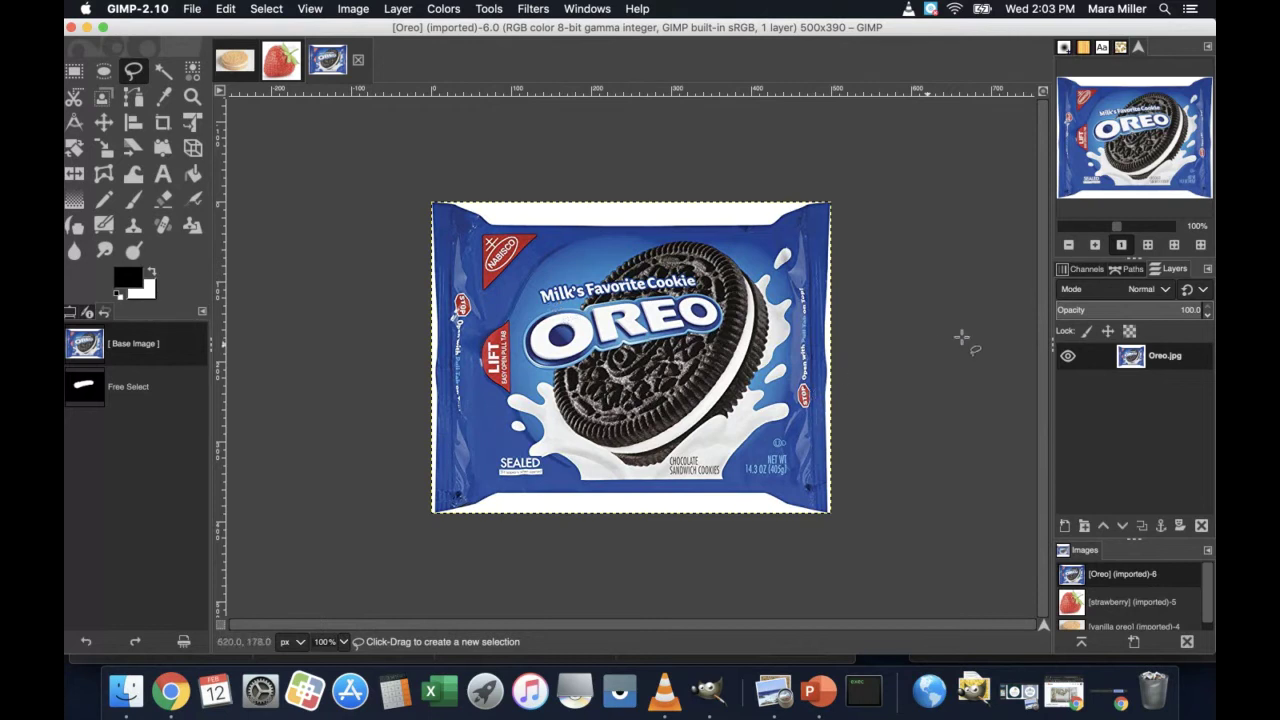
Step: Trace a closed freehand selection around the OREO logo and the word Cookie
{"action": "left_click", "coordinate": [533, 315]}
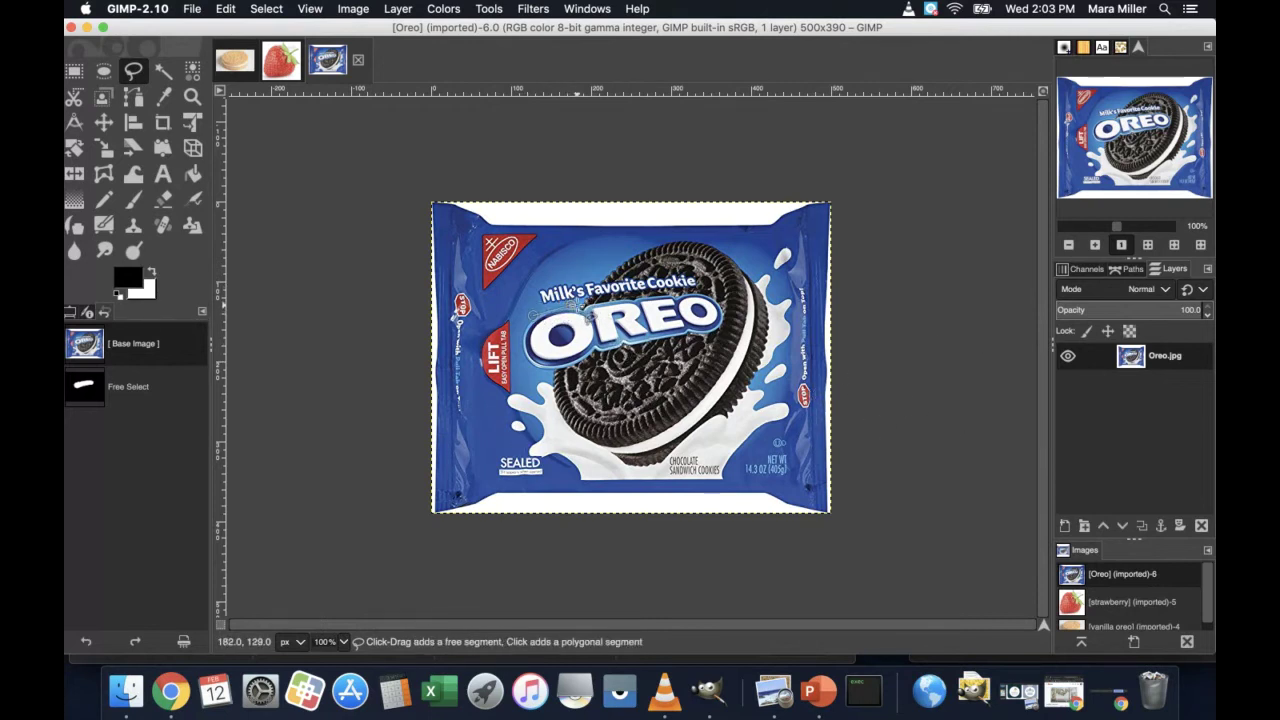
{"action": "left_click", "coordinate": [591, 303]}
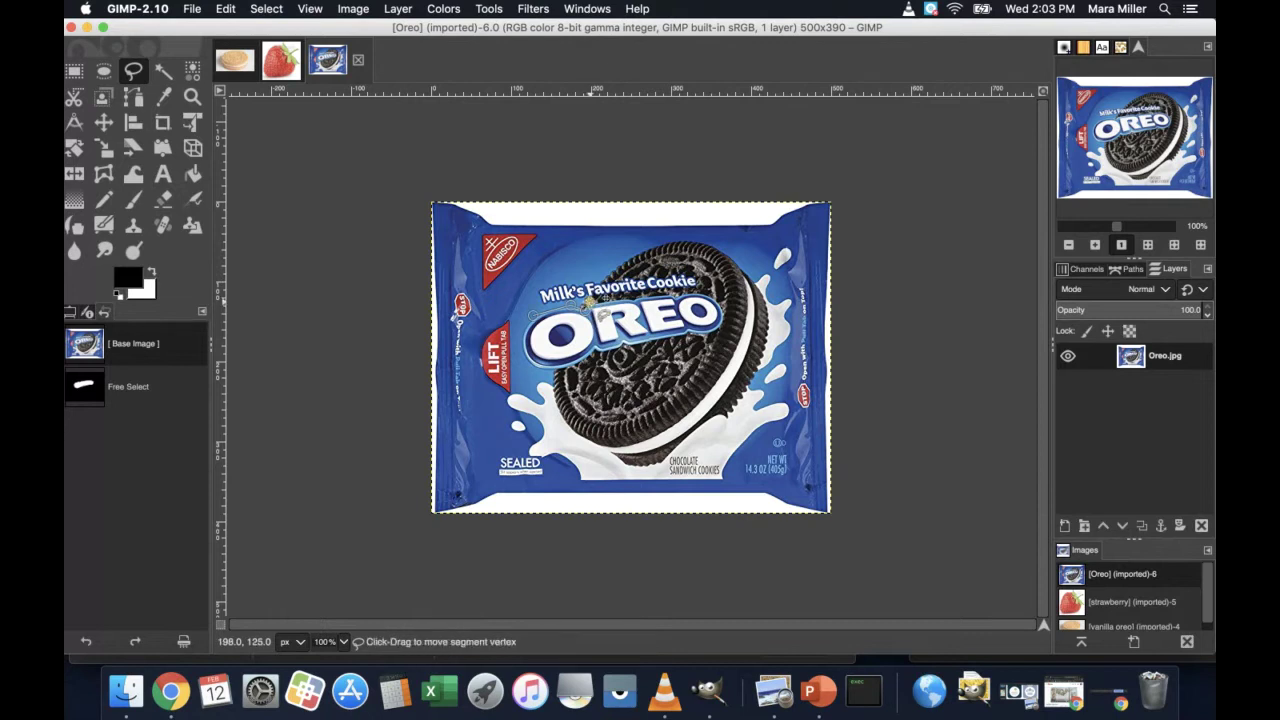
{"action": "left_click", "coordinate": [648, 298]}
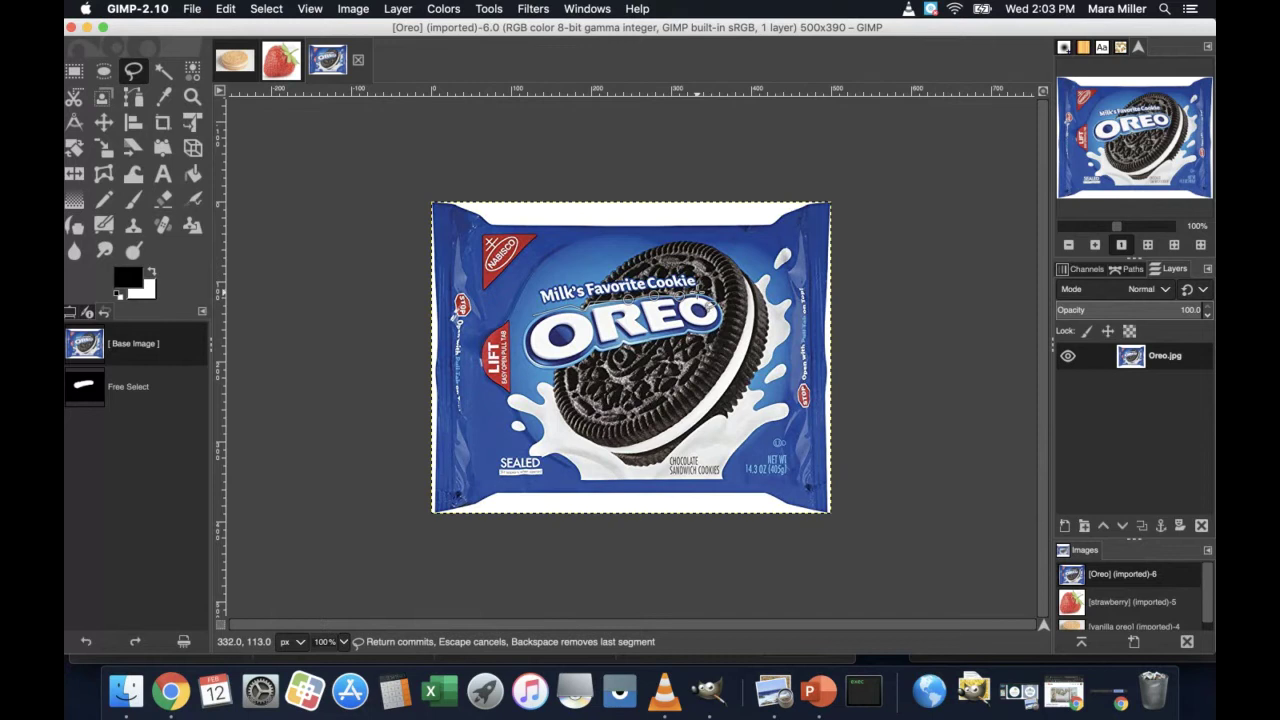
{"action": "left_click", "coordinate": [706, 292]}
{"action": "left_click", "coordinate": [728, 310]}
{"action": "left_click", "coordinate": [694, 333]}
{"action": "left_click", "coordinate": [675, 340]}
{"action": "left_click", "coordinate": [652, 344]}
{"action": "left_click", "coordinate": [636, 344]}
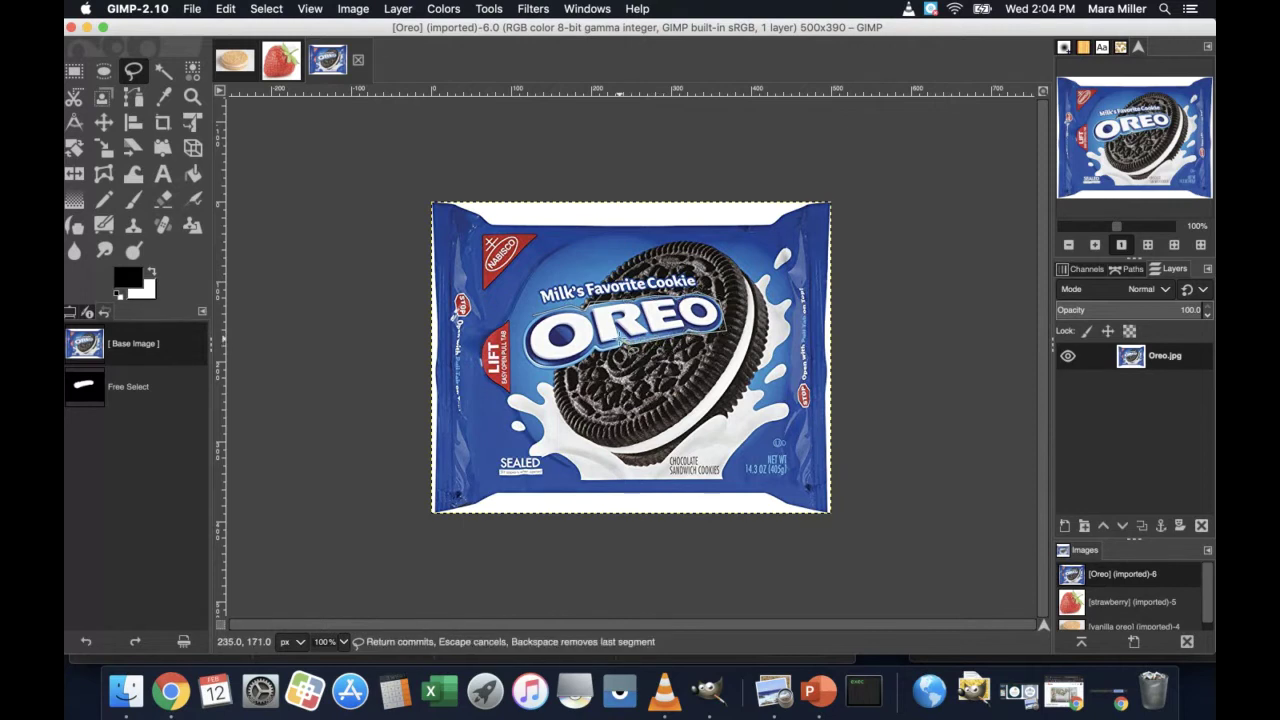
{"action": "left_click", "coordinate": [620, 338]}
{"action": "left_click", "coordinate": [607, 342]}
{"action": "left_click", "coordinate": [595, 346]}
{"action": "left_click", "coordinate": [580, 354]}
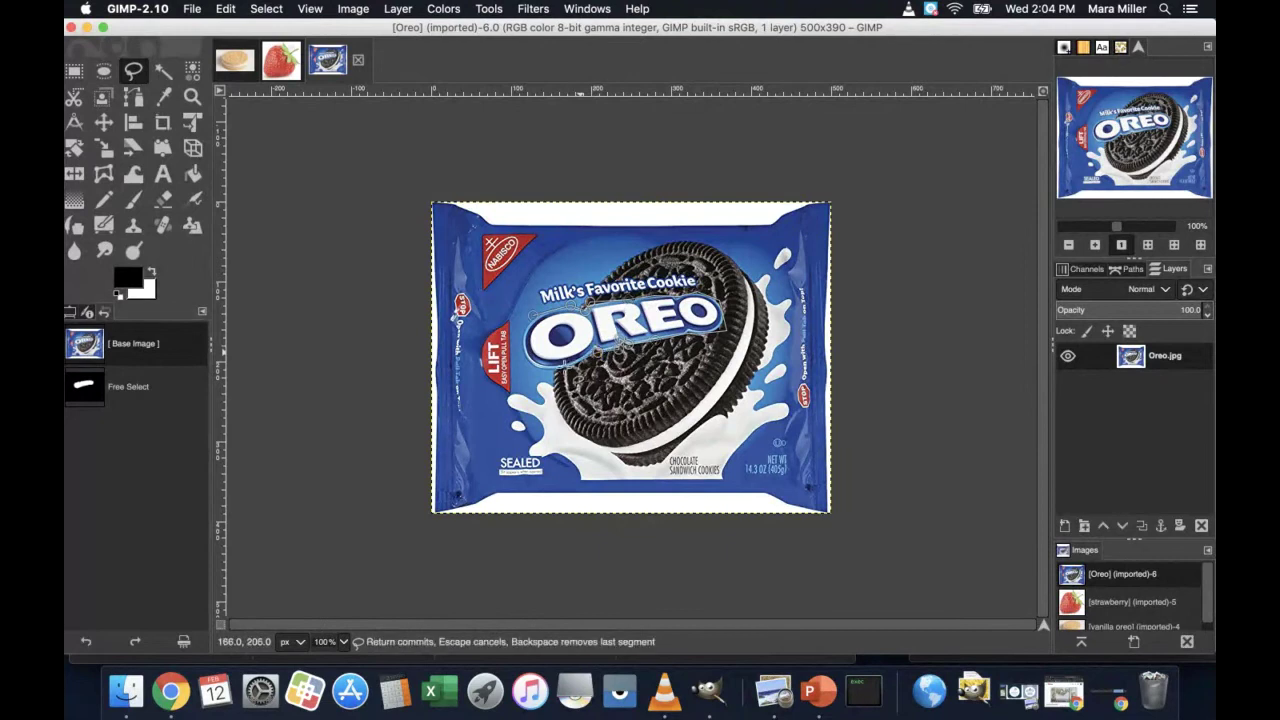
{"action": "left_click", "coordinate": [542, 368]}
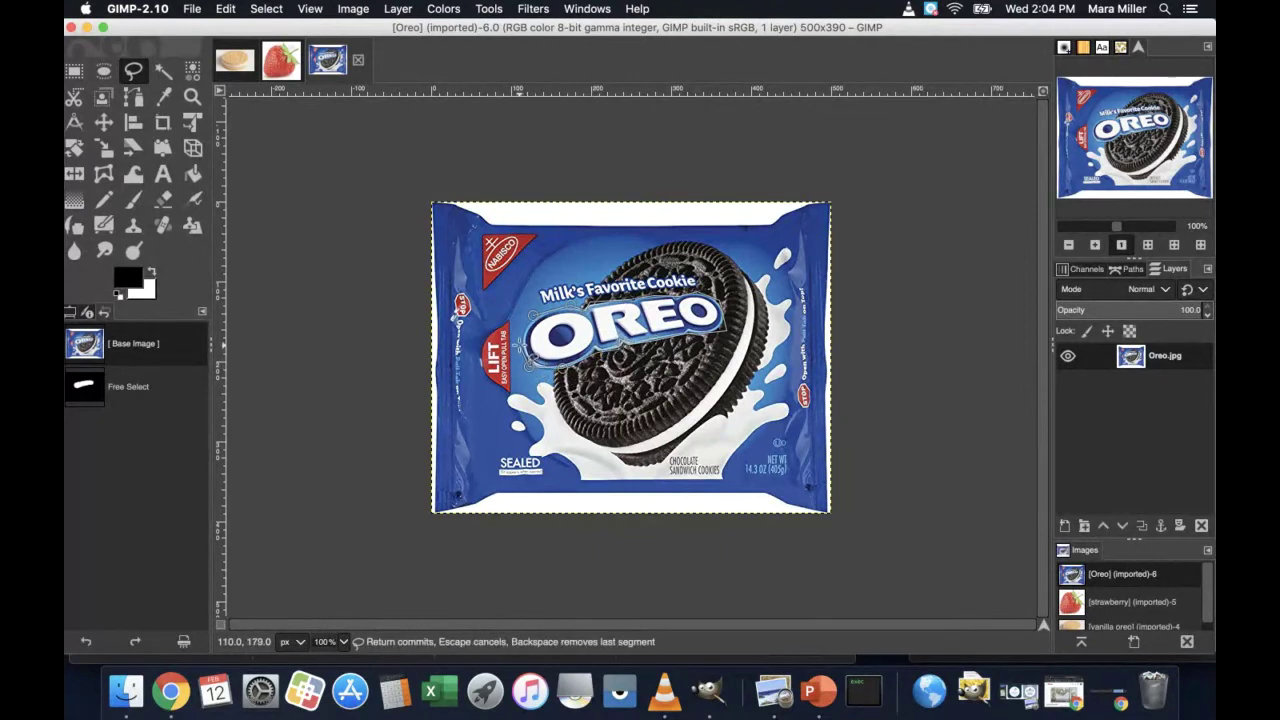
{"action": "left_click", "coordinate": [527, 330]}
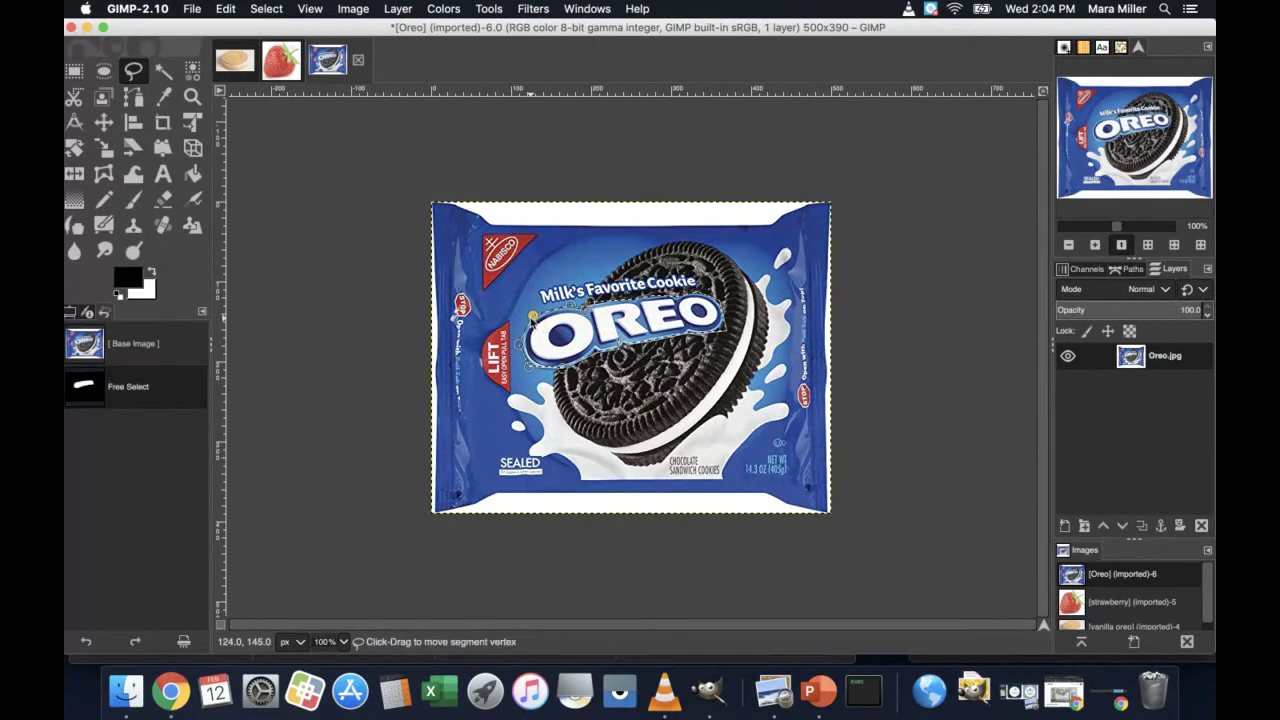
Step: Check the logo selection with repeated undo/redo, keep it, and copy it with Cmd+C
{"action": "key", "text": "super+z"}
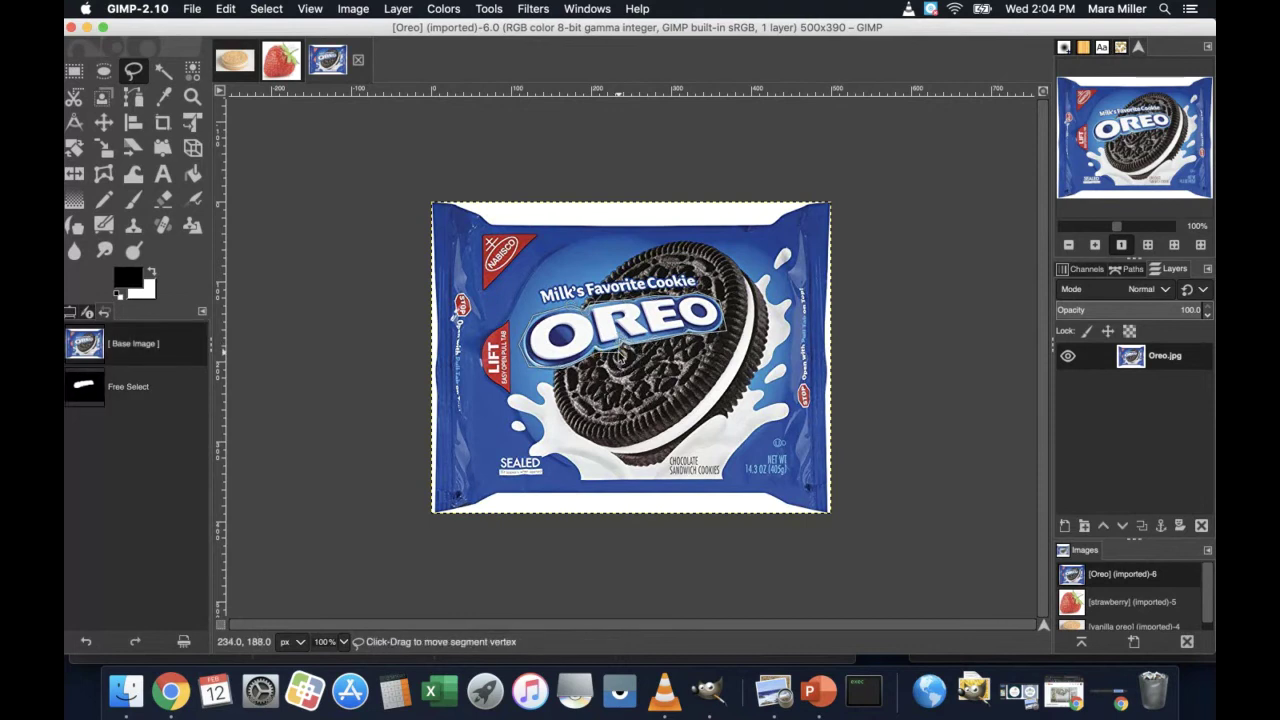
{"action": "key", "text": "super+shift+z"}
{"action": "key", "text": "super+z"}
{"action": "key", "text": "super+shift+z"}
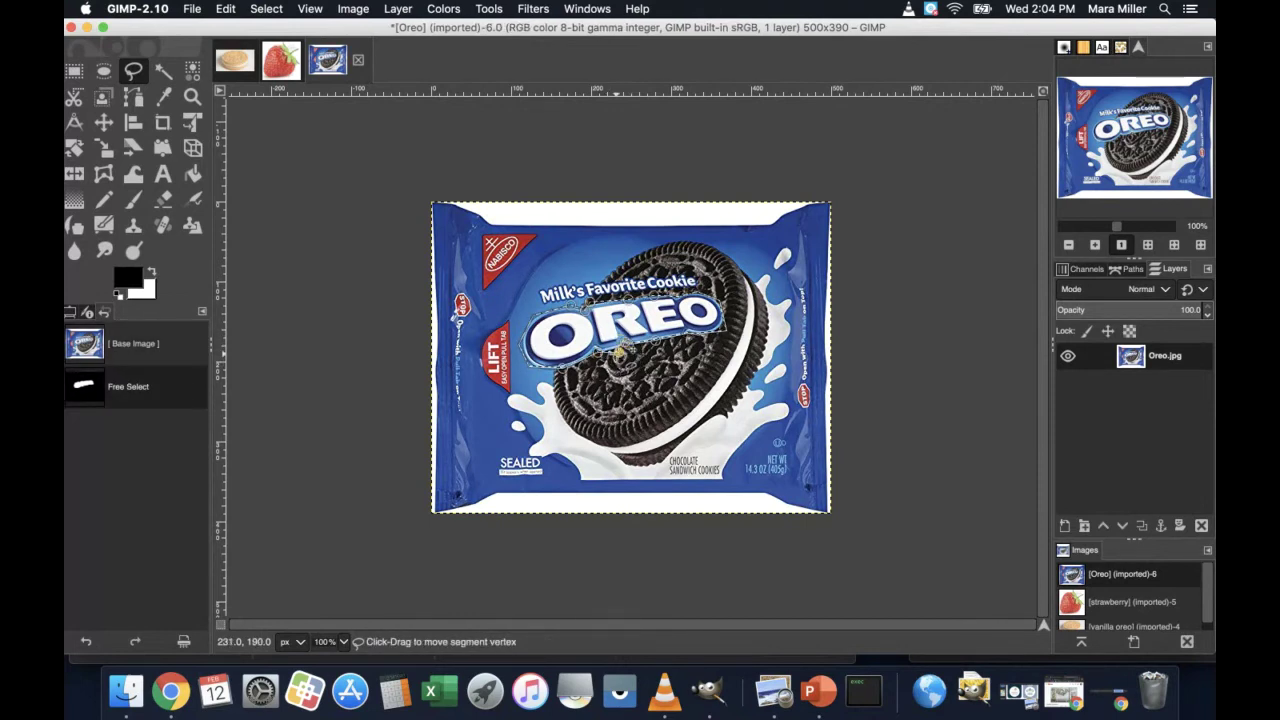
{"action": "key", "text": "super+z"}
{"action": "key", "text": "super+shift+z"}
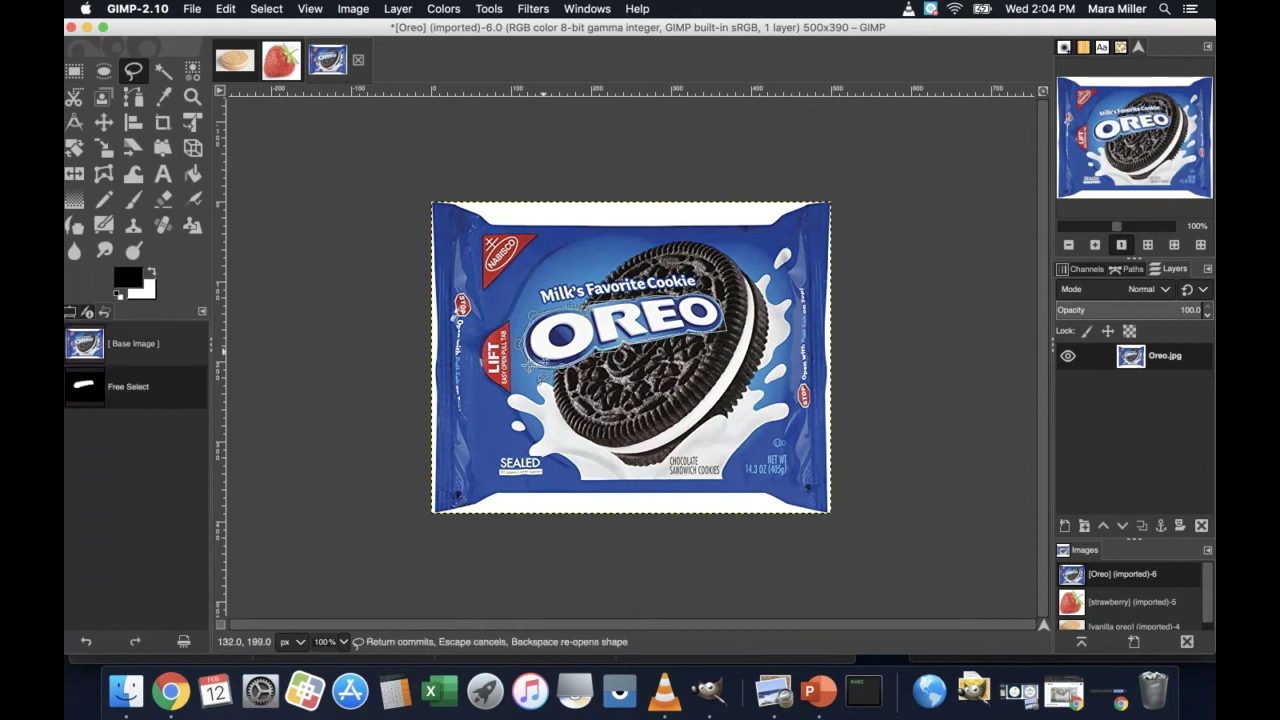
{"action": "key", "text": "super+z"}
{"action": "key", "text": "super+shift+z"}
{"action": "key", "text": "super+z"}
{"action": "key", "text": "super+shift+z"}
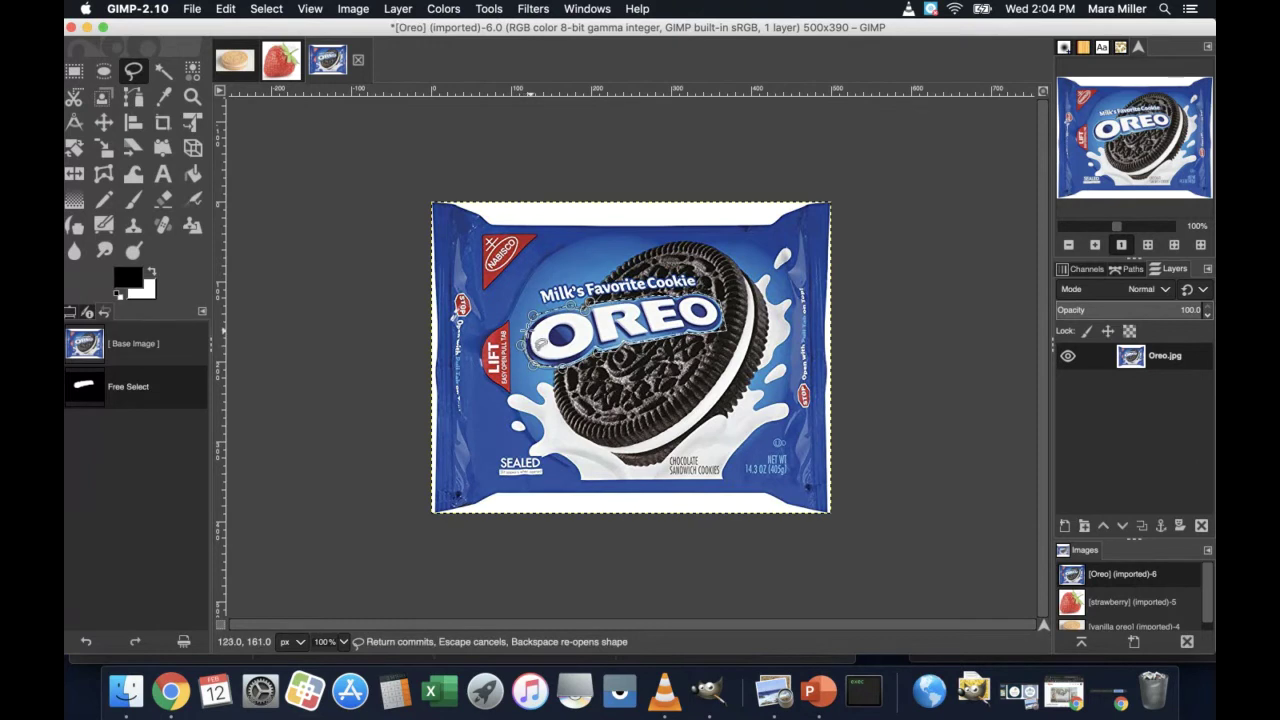
{"action": "key", "text": "super+z"}
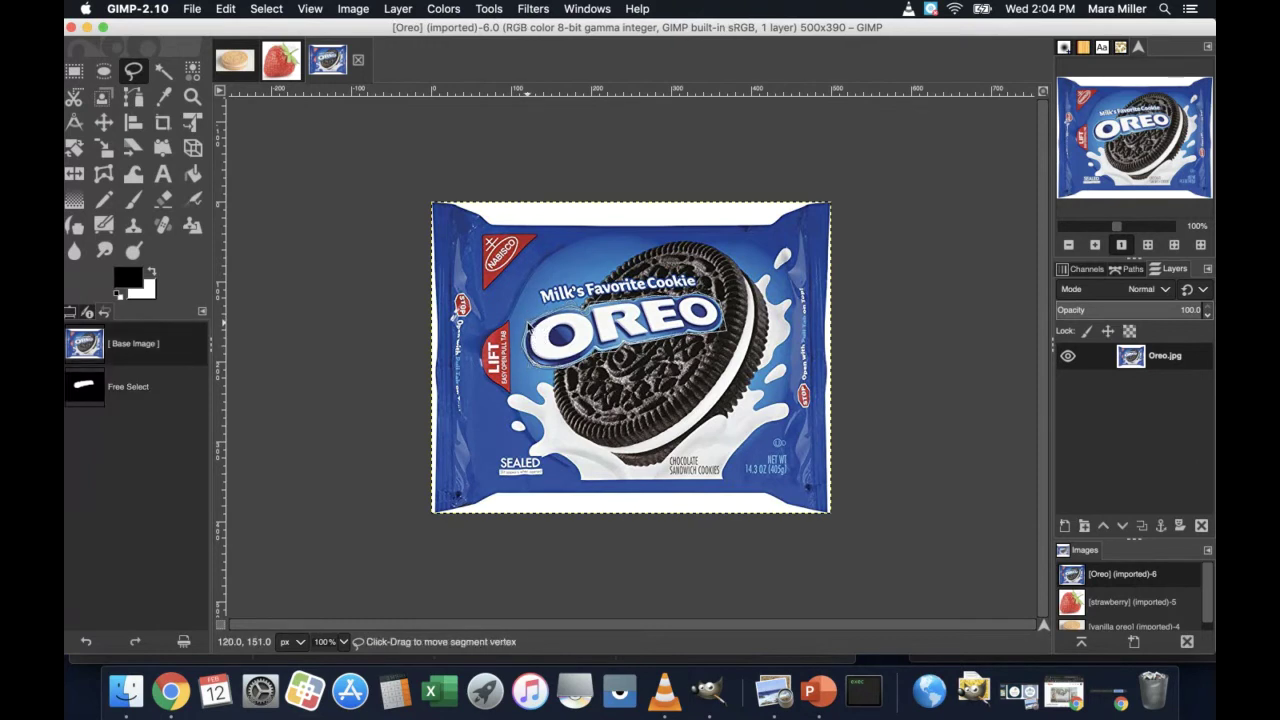
{"action": "key", "text": "super+shift+z"}
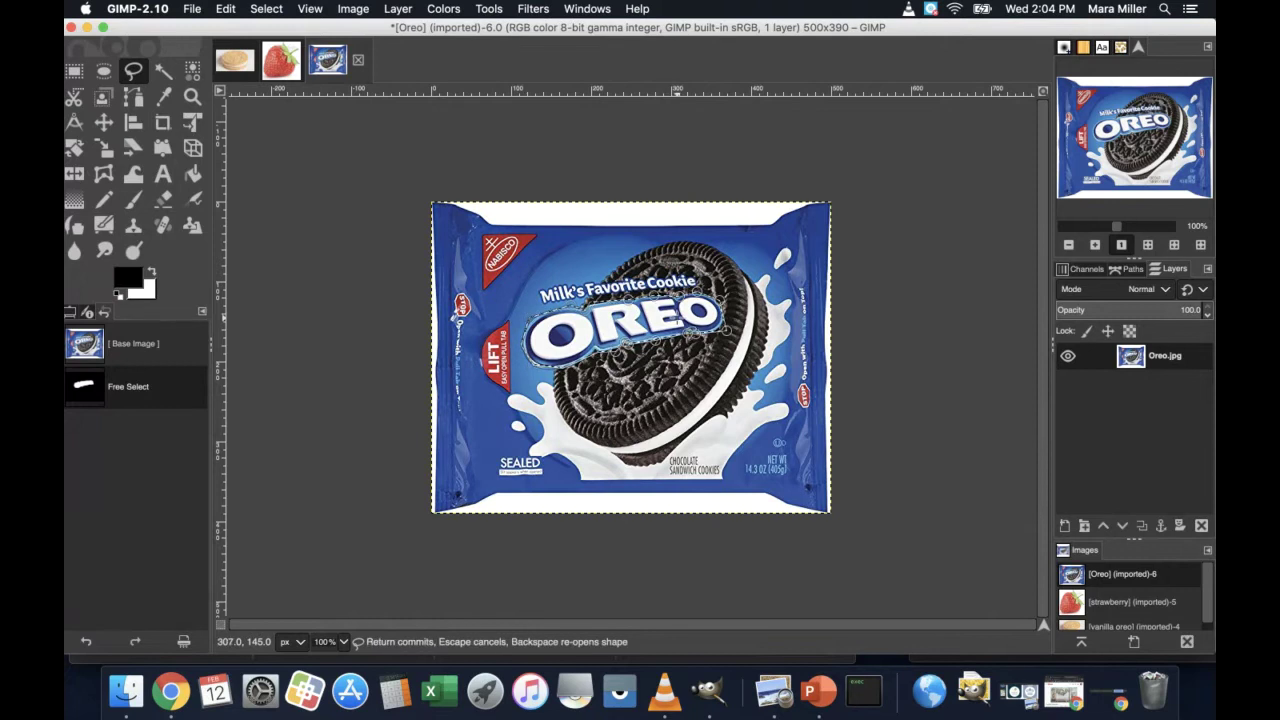
{"action": "key", "text": "super+z"}
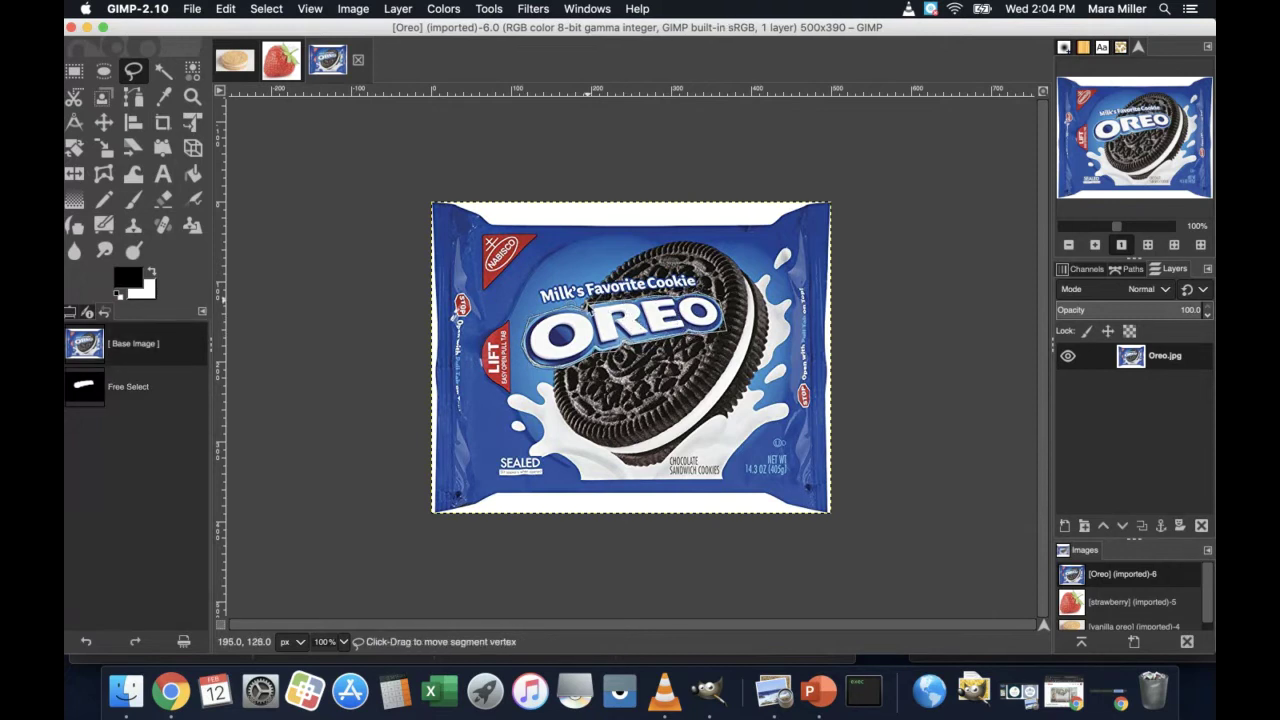
{"action": "key", "text": "super+shift+z"}
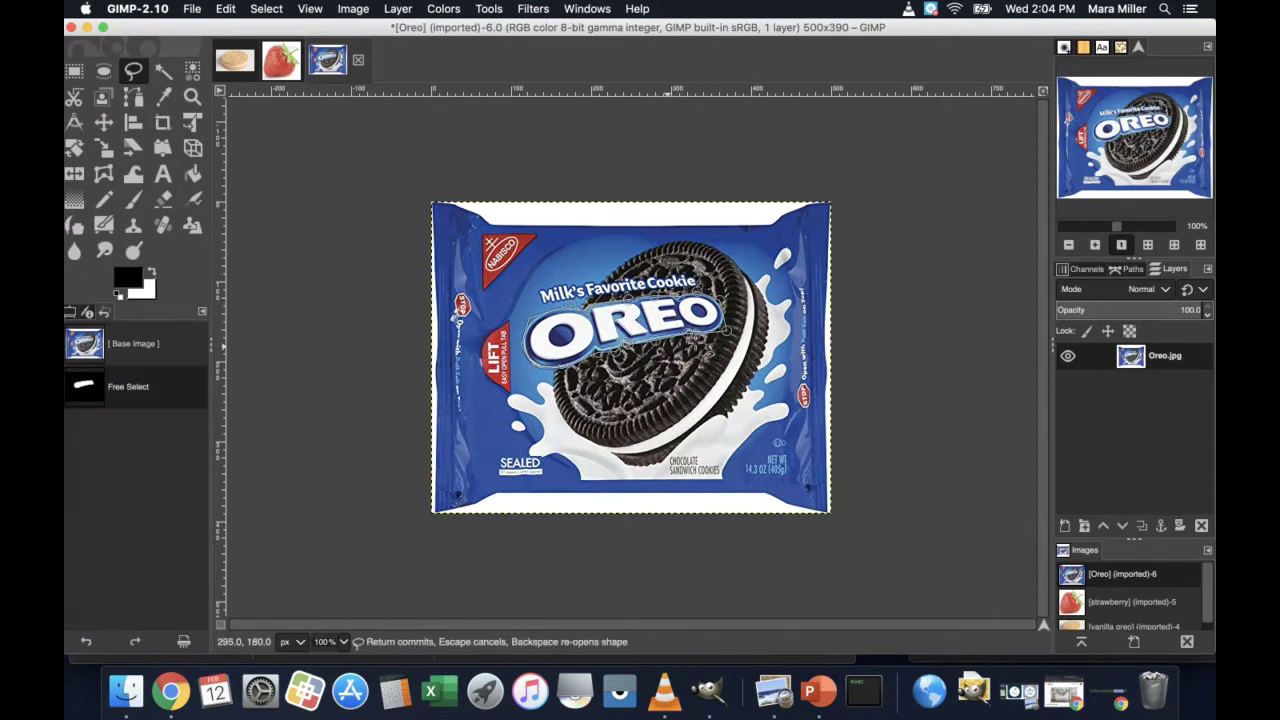
{"action": "key", "text": "super+z"}
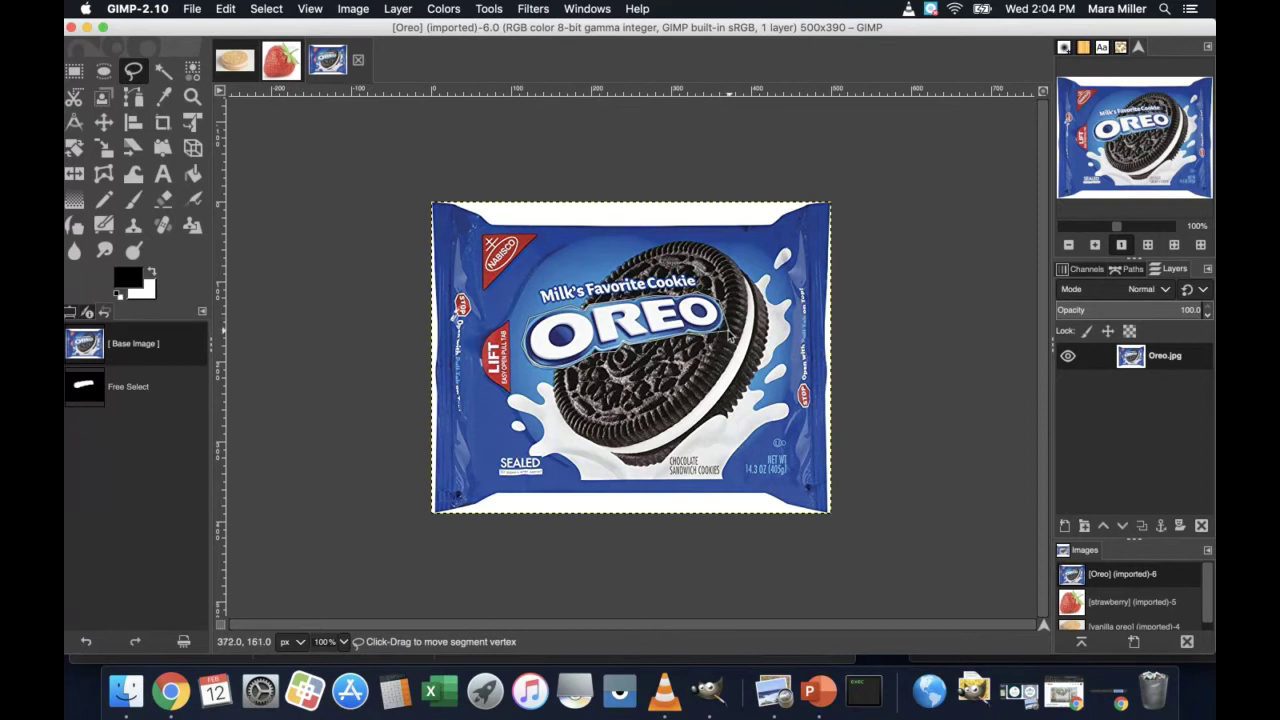
{"action": "key", "text": "super+shift+z"}
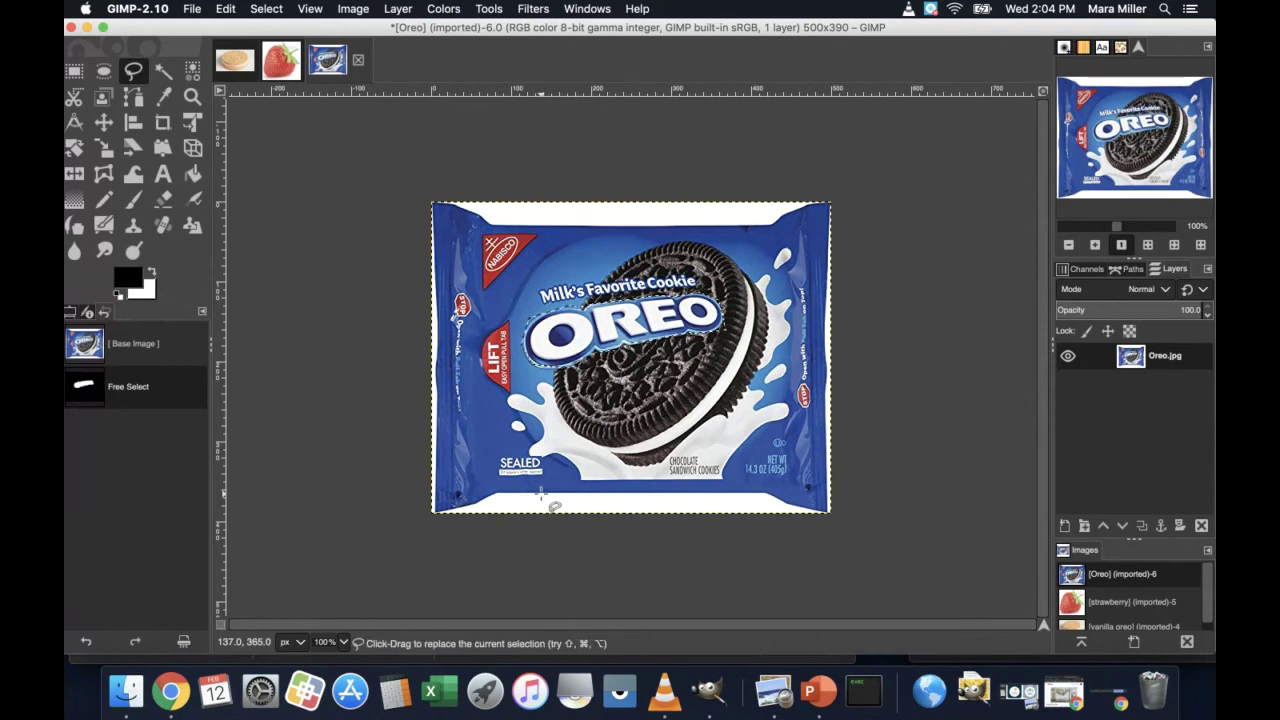
{"action": "key", "text": "super+c"}
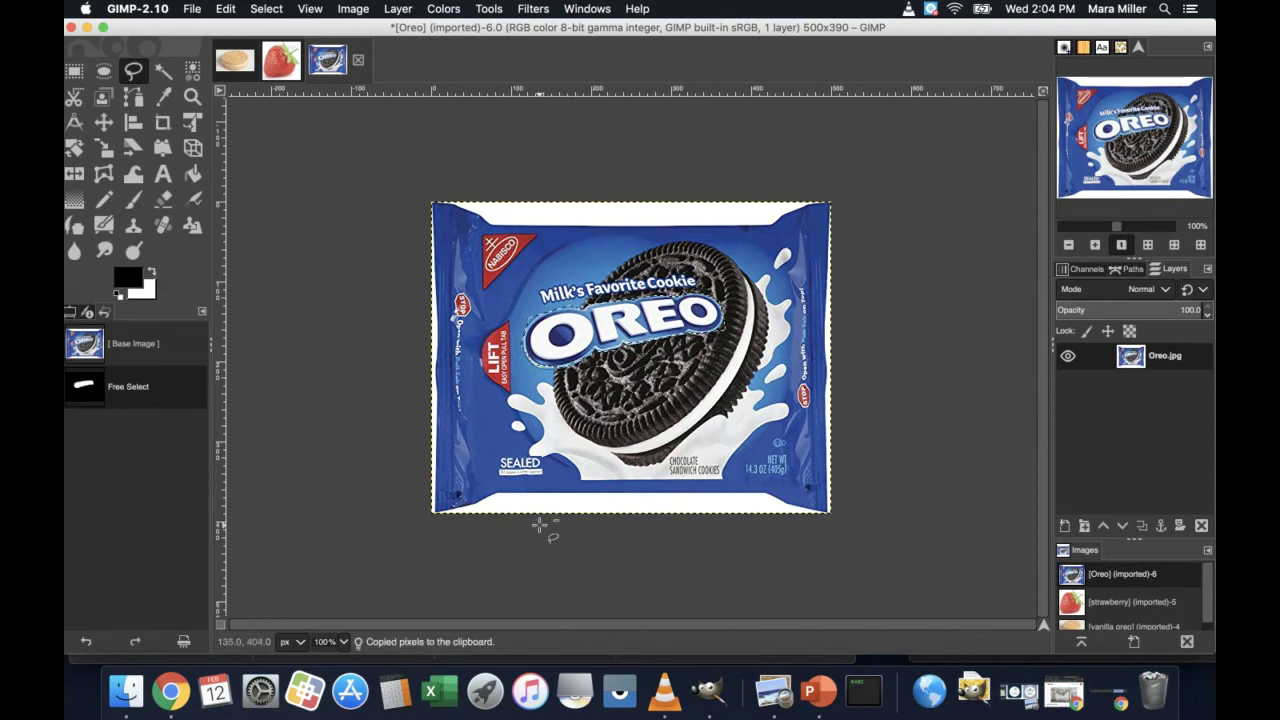
Step: Paste the OREO logo as a new layer and move it up to the package's top edge
{"action": "key", "text": "super+v"}
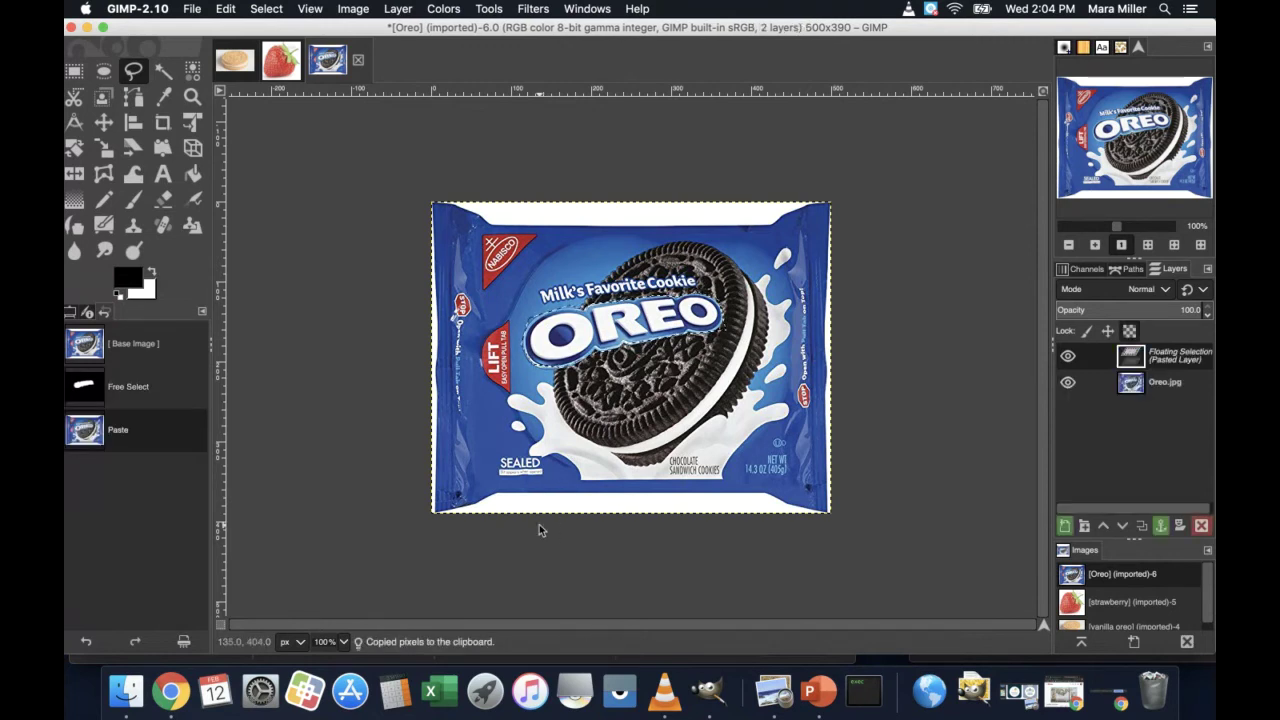
{"action": "left_click", "coordinate": [1066, 528]}
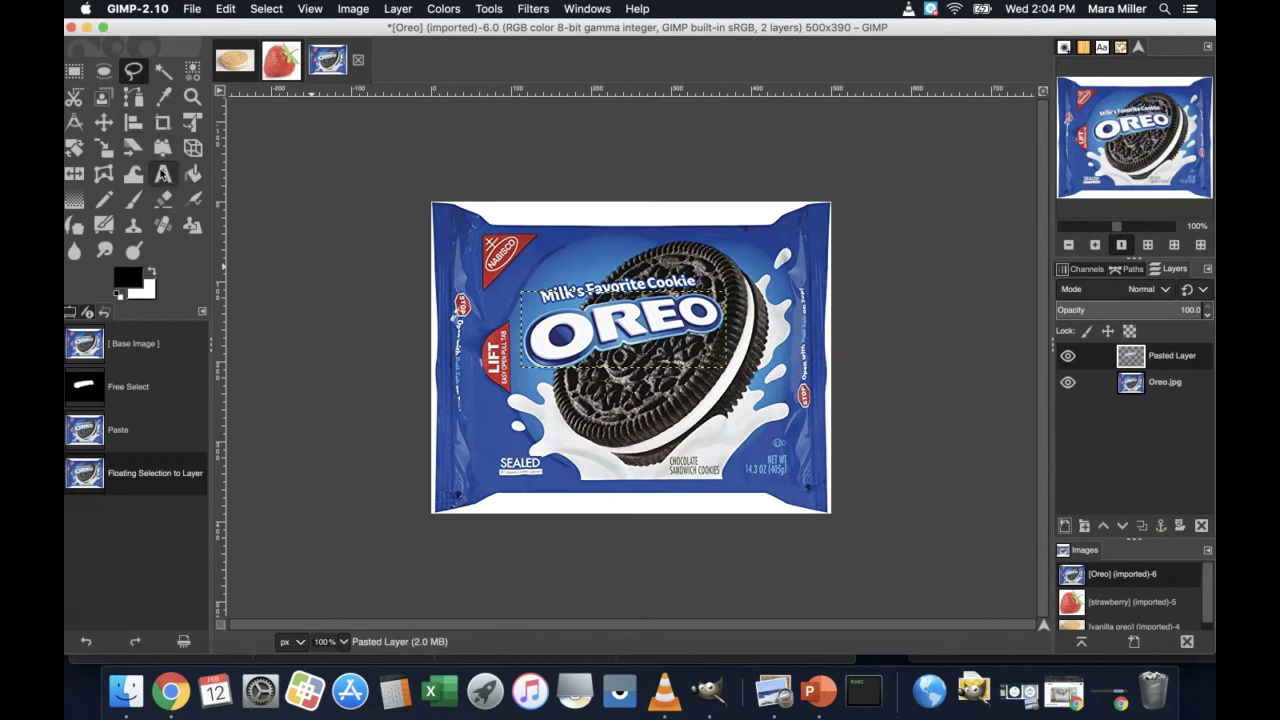
{"action": "left_click", "coordinate": [103, 122]}
{"action": "left_click_drag", "start_coordinate": [600, 339], "coordinate": [567, 252]}
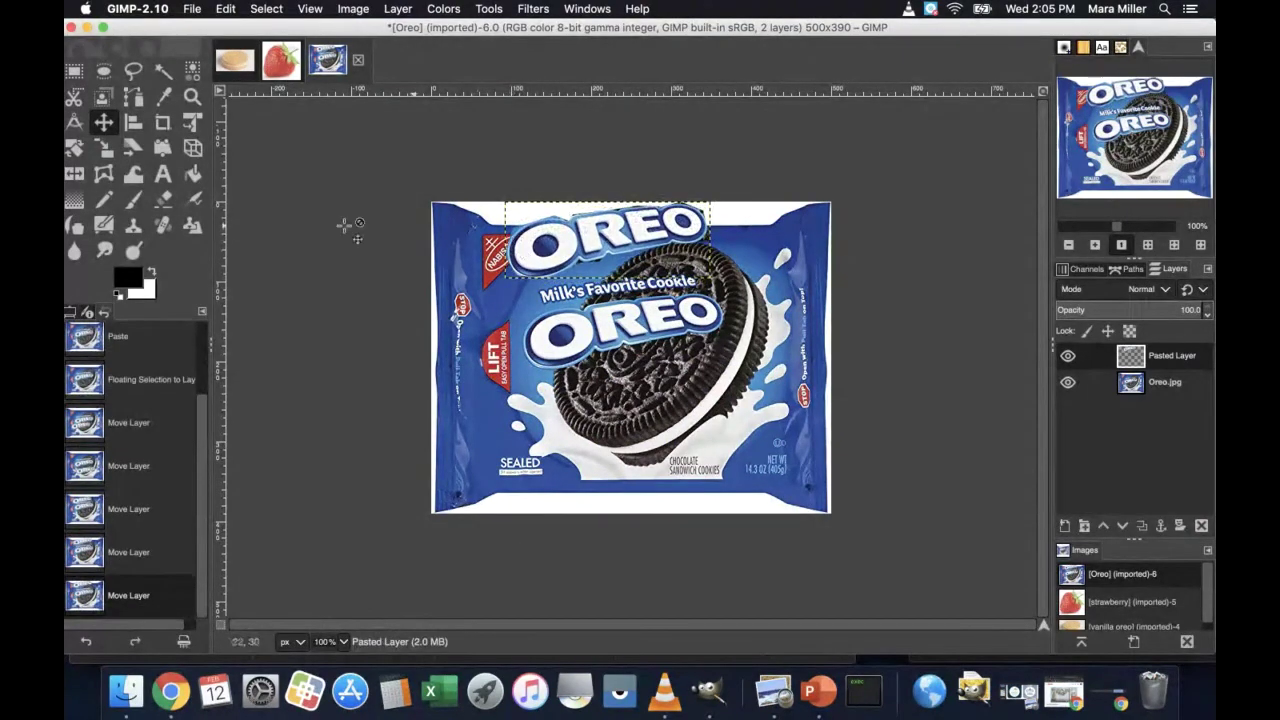
Step: Switch to the Eraser and adjust its size, trying 39 before settling on a small brush
{"action": "left_click", "coordinate": [165, 201]}
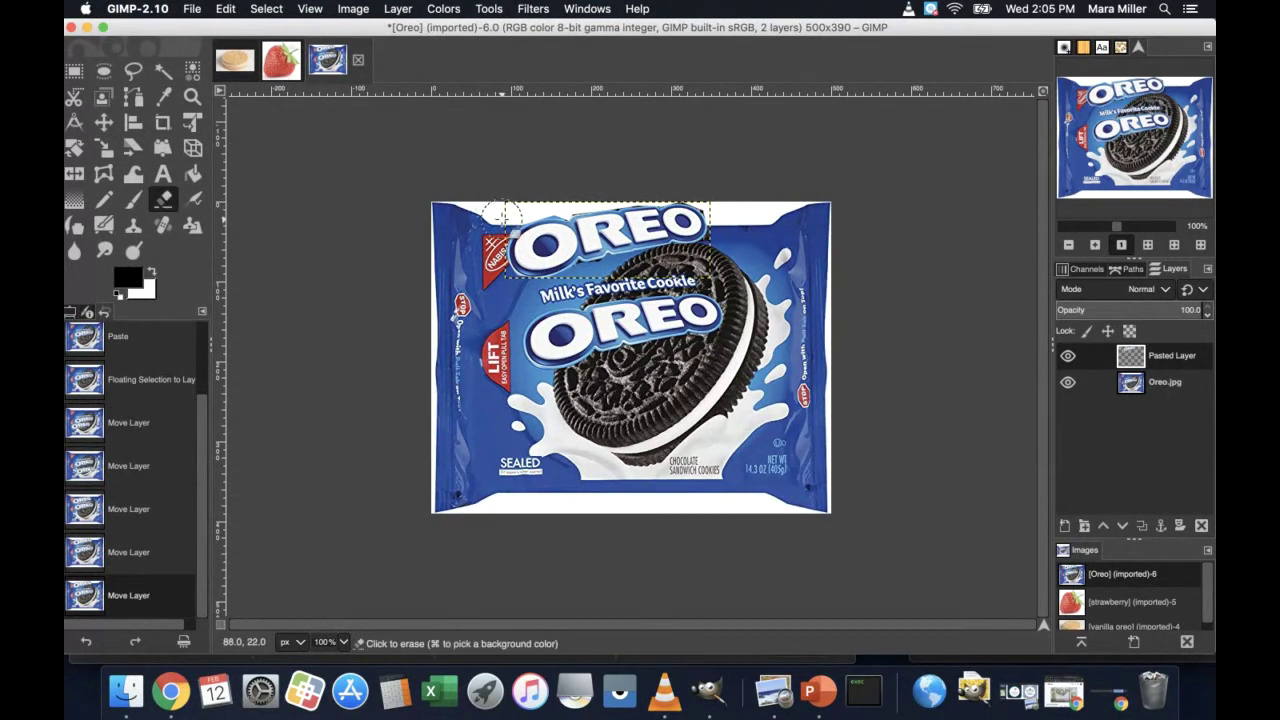
{"action": "left_click_drag", "start_coordinate": [506, 220], "coordinate": [496, 280]}
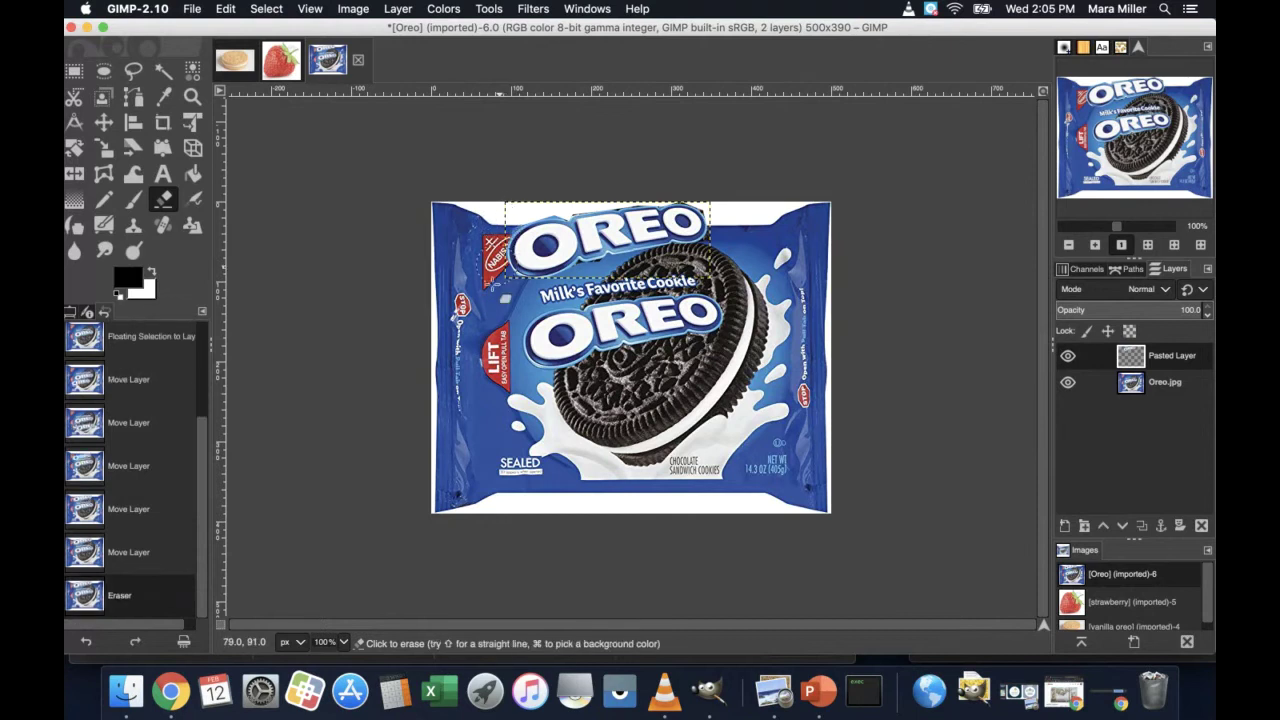
{"action": "left_click", "coordinate": [71, 313]}
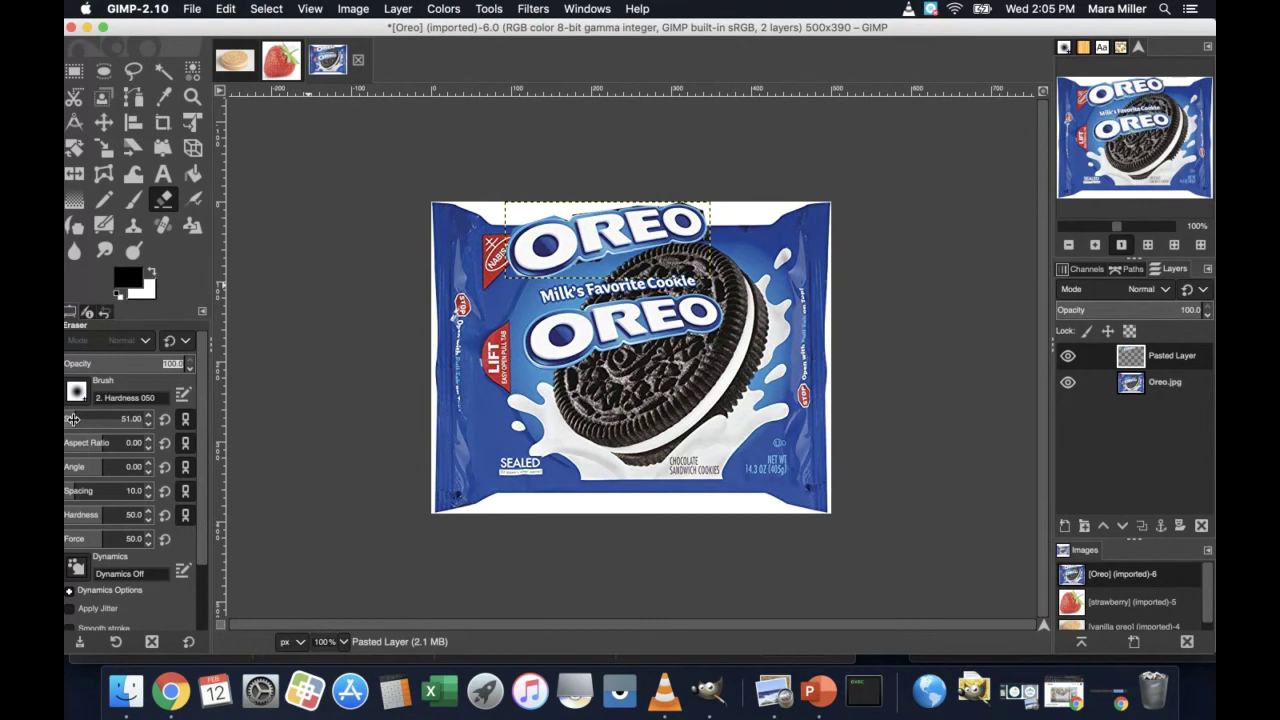
{"action": "left_click_drag", "start_coordinate": [72, 419], "coordinate": [71, 419]}
{"action": "type", "text": "39"}
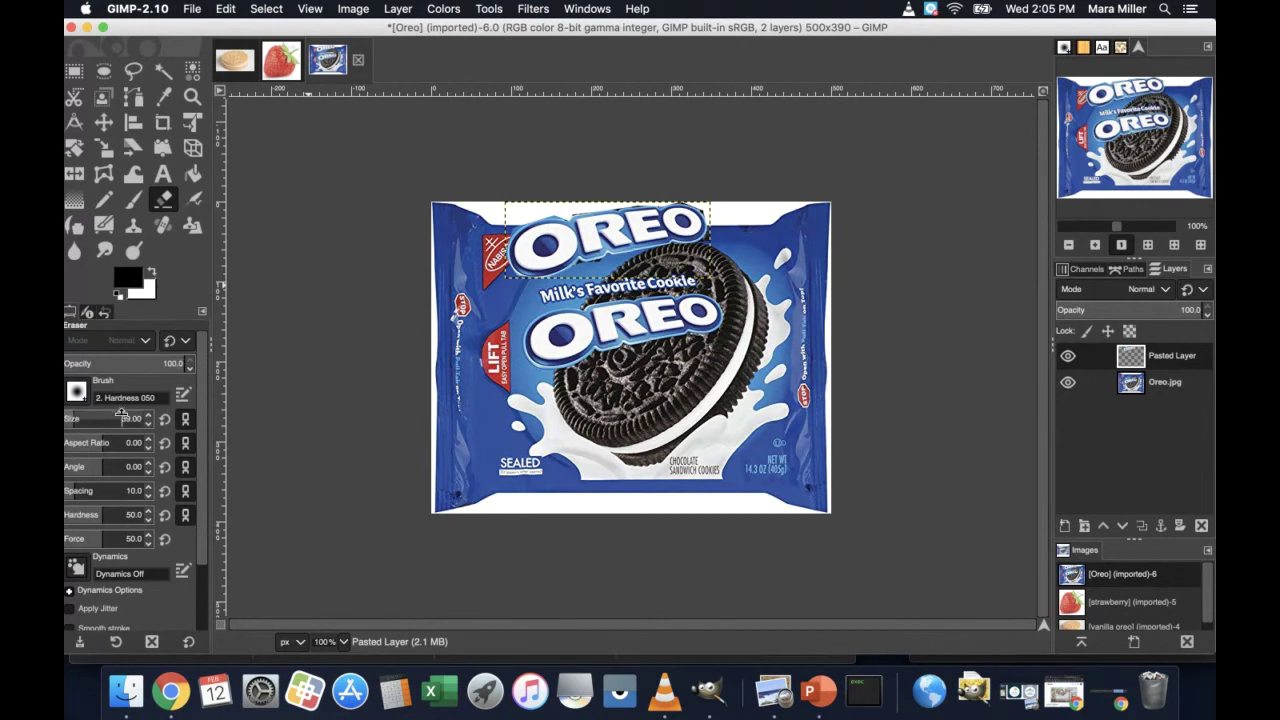
{"action": "key", "text": "Return"}
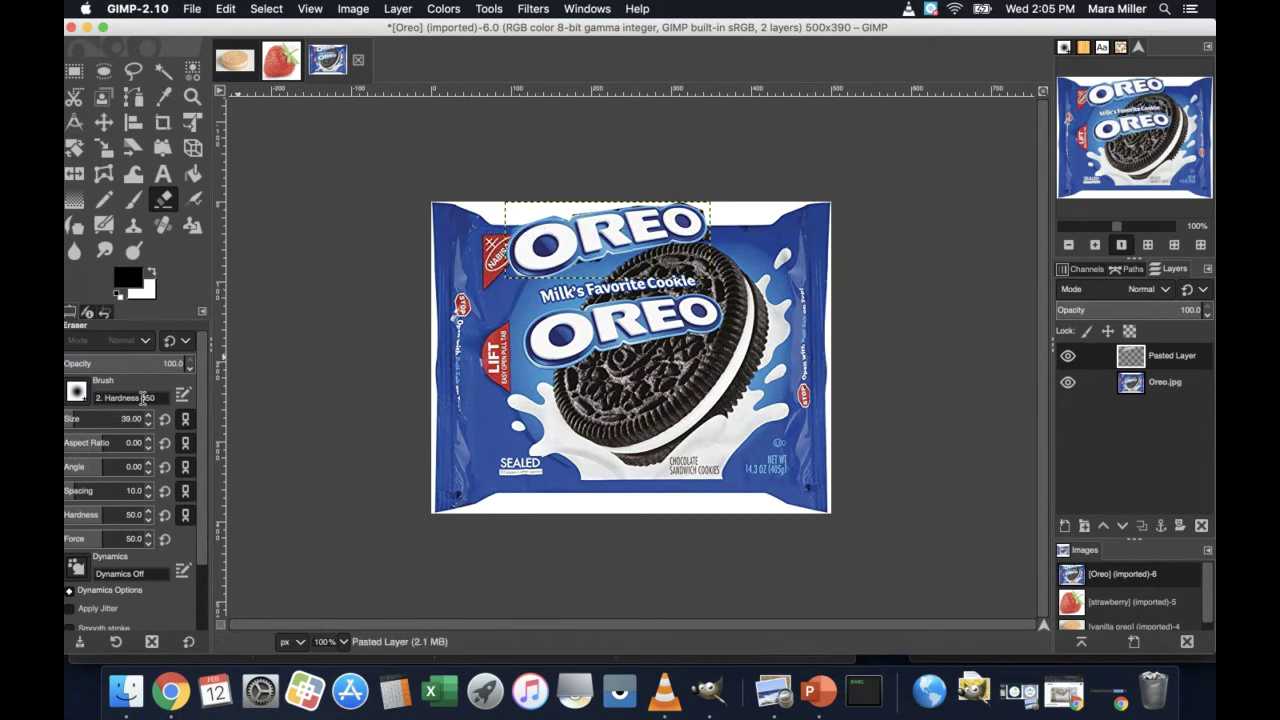
{"action": "left_click_drag", "start_coordinate": [128, 419], "coordinate": [133, 419]}
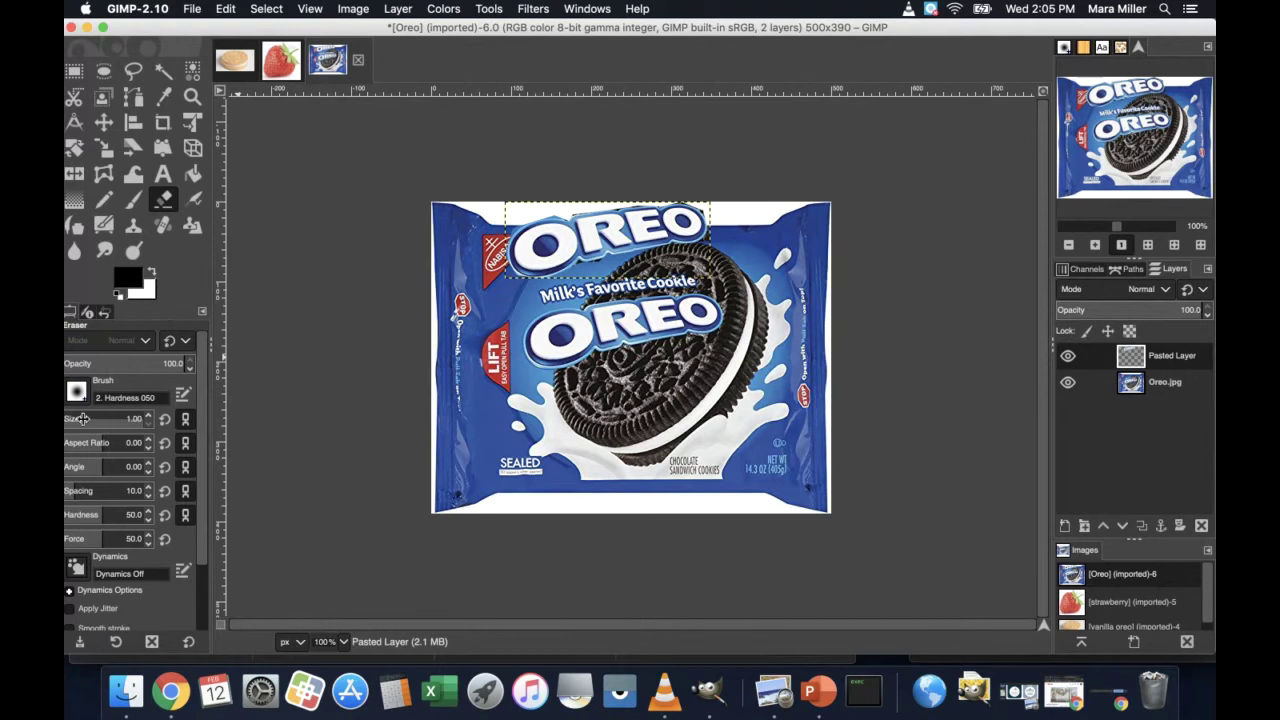
{"action": "left_click", "coordinate": [97, 419]}
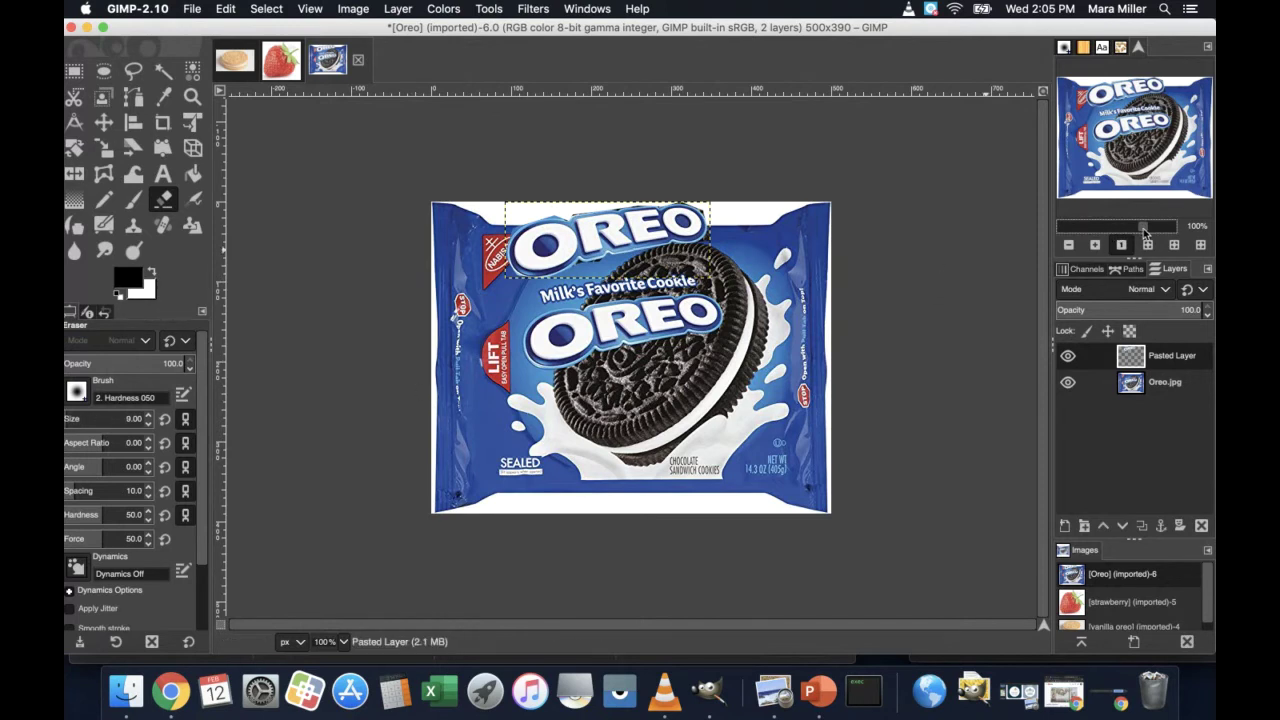
Step: Zoom to 384% and erase stray background along the copied logo's bottom and right edges
{"action": "left_click", "coordinate": [1145, 232]}
{"action": "left_click_drag", "start_coordinate": [1135, 137], "coordinate": [1100, 108]}
{"action": "left_click_drag", "start_coordinate": [1122, 232], "coordinate": [1116, 232]}
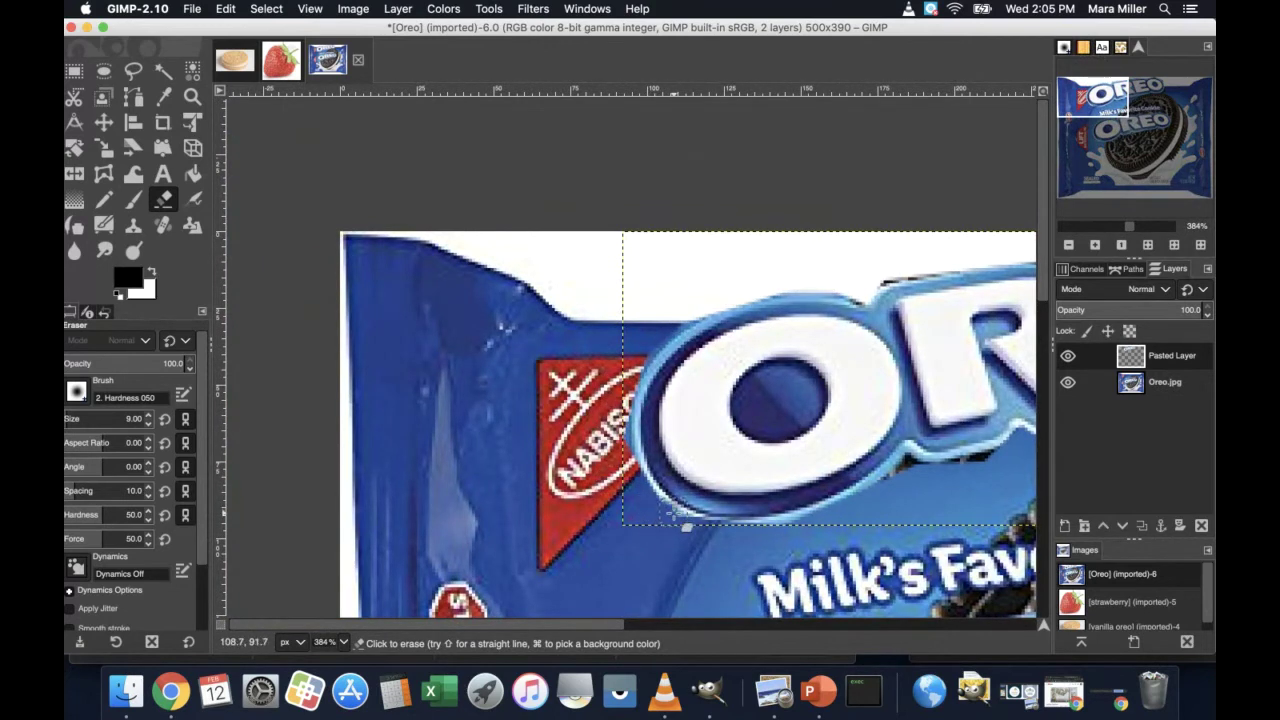
{"action": "left_click_drag", "start_coordinate": [668, 518], "coordinate": [762, 462]}
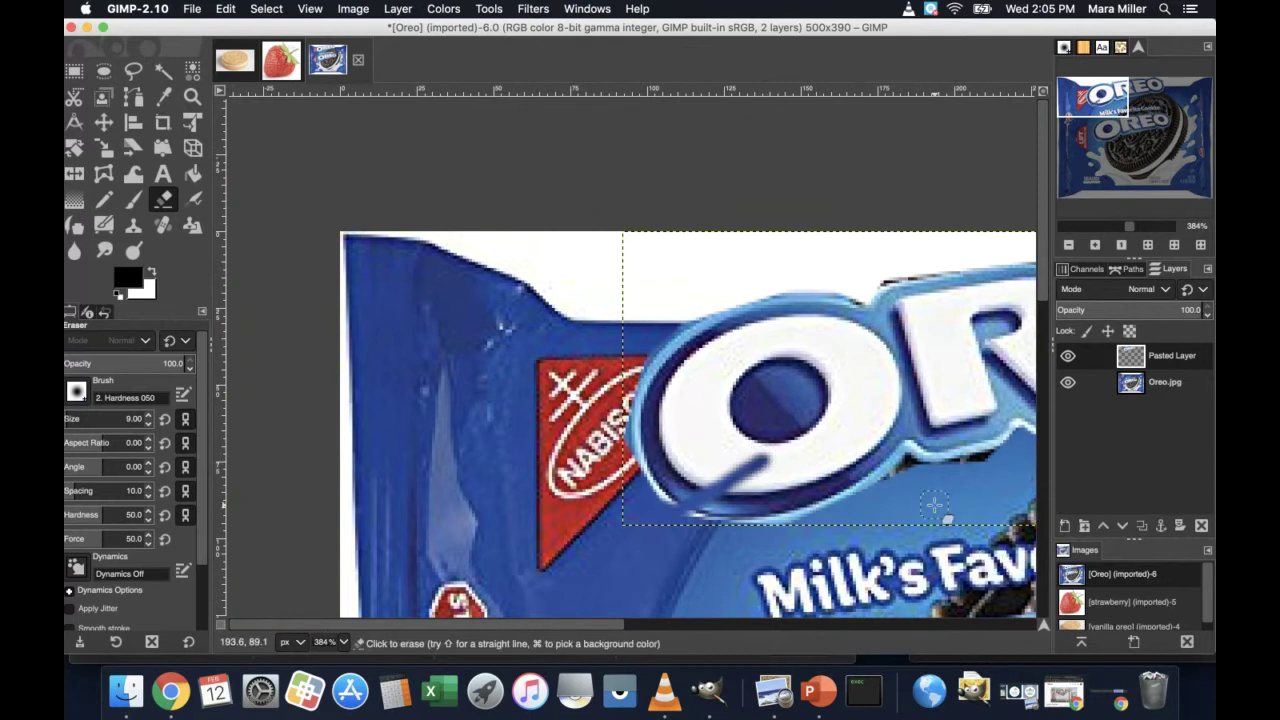
{"action": "left_click", "coordinate": [105, 313]}
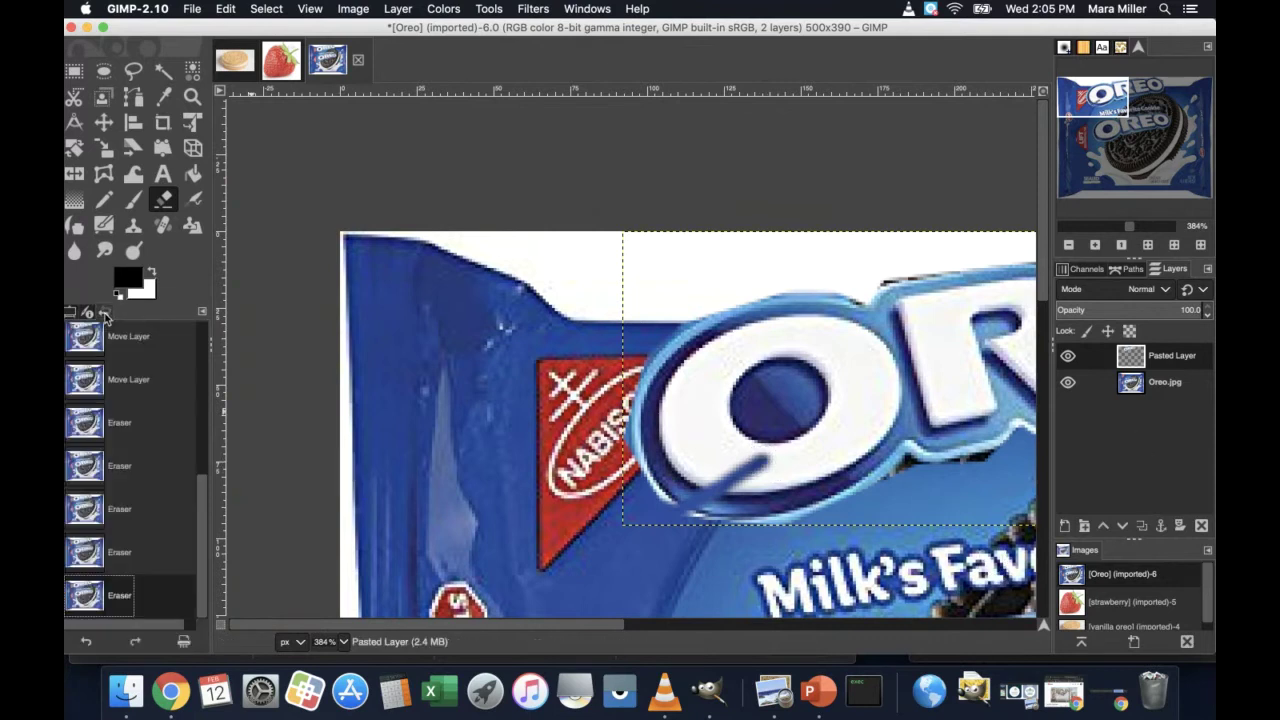
{"action": "left_click", "coordinate": [100, 554]}
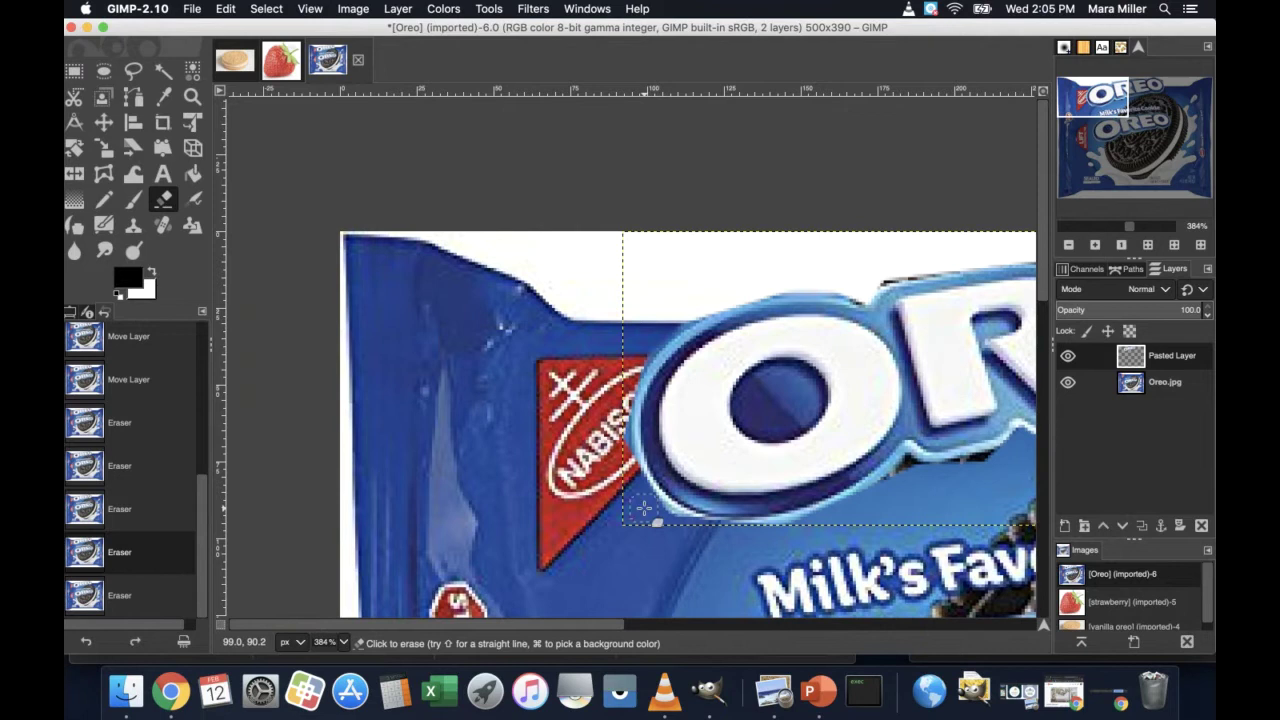
{"action": "left_click", "coordinate": [696, 540]}
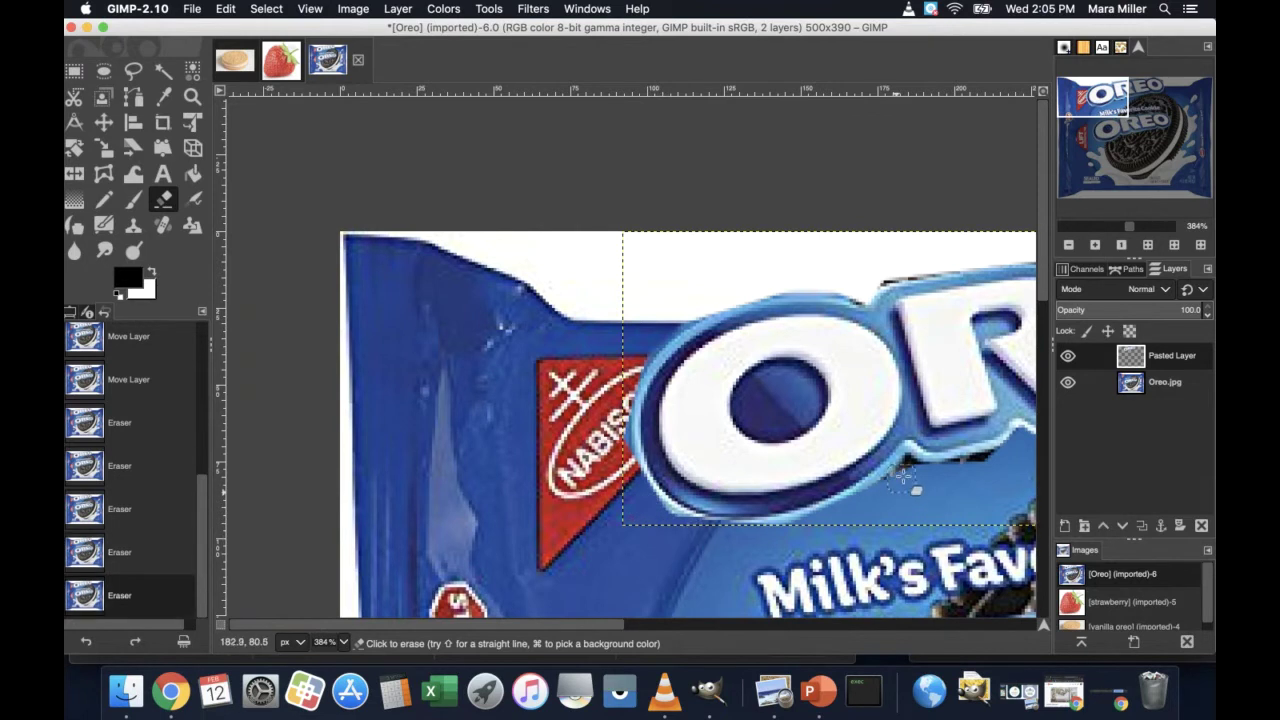
{"action": "left_click_drag", "start_coordinate": [990, 470], "coordinate": [947, 472]}
{"action": "left_click_drag", "start_coordinate": [1115, 97], "coordinate": [1180, 93]}
{"action": "mouse_move", "coordinate": [730, 428]}
{"action": "left_mouse_down"}
{"action": "mouse_move", "coordinate": [749, 409]}
{"action": "mouse_move", "coordinate": [705, 440]}
{"action": "mouse_move", "coordinate": [752, 398]}
{"action": "left_mouse_up"}
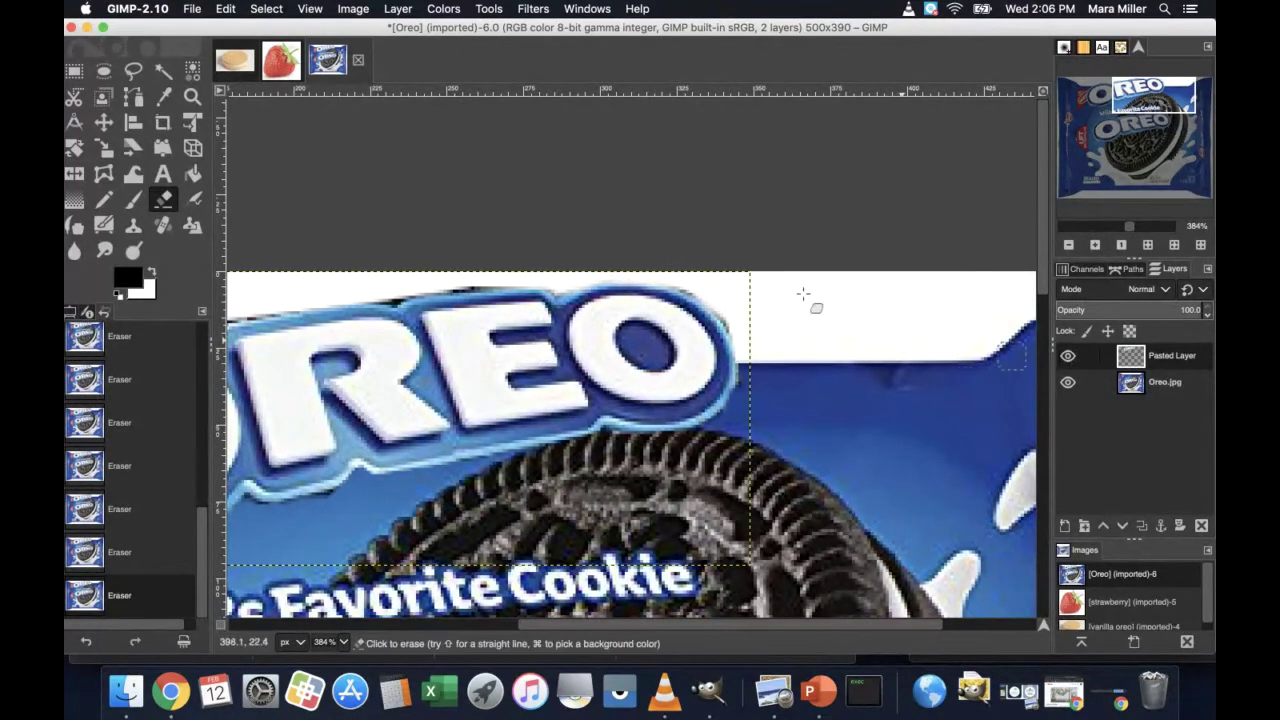
Step: Zoom out and move the copied logo down onto the original OREO logo
{"action": "left_click_drag", "start_coordinate": [1128, 226], "coordinate": [1110, 228]}
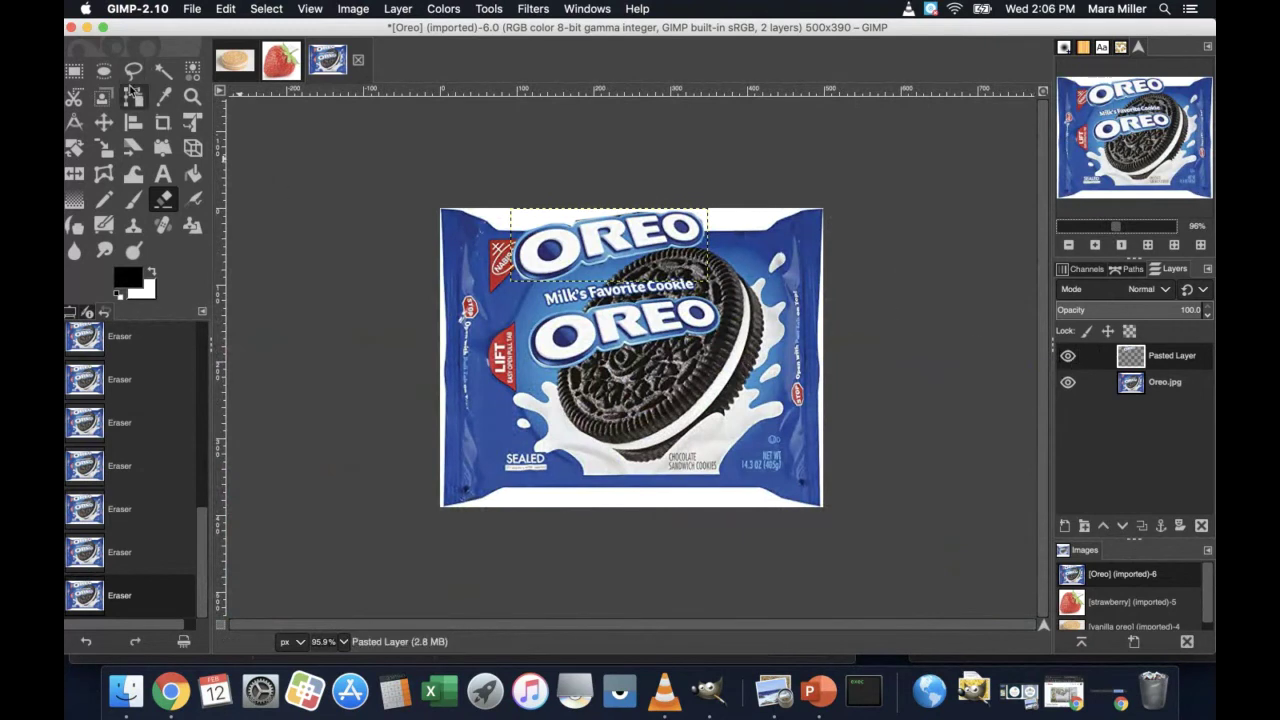
{"action": "left_click", "coordinate": [103, 122]}
{"action": "left_click_drag", "start_coordinate": [609, 225], "coordinate": [624, 325]}
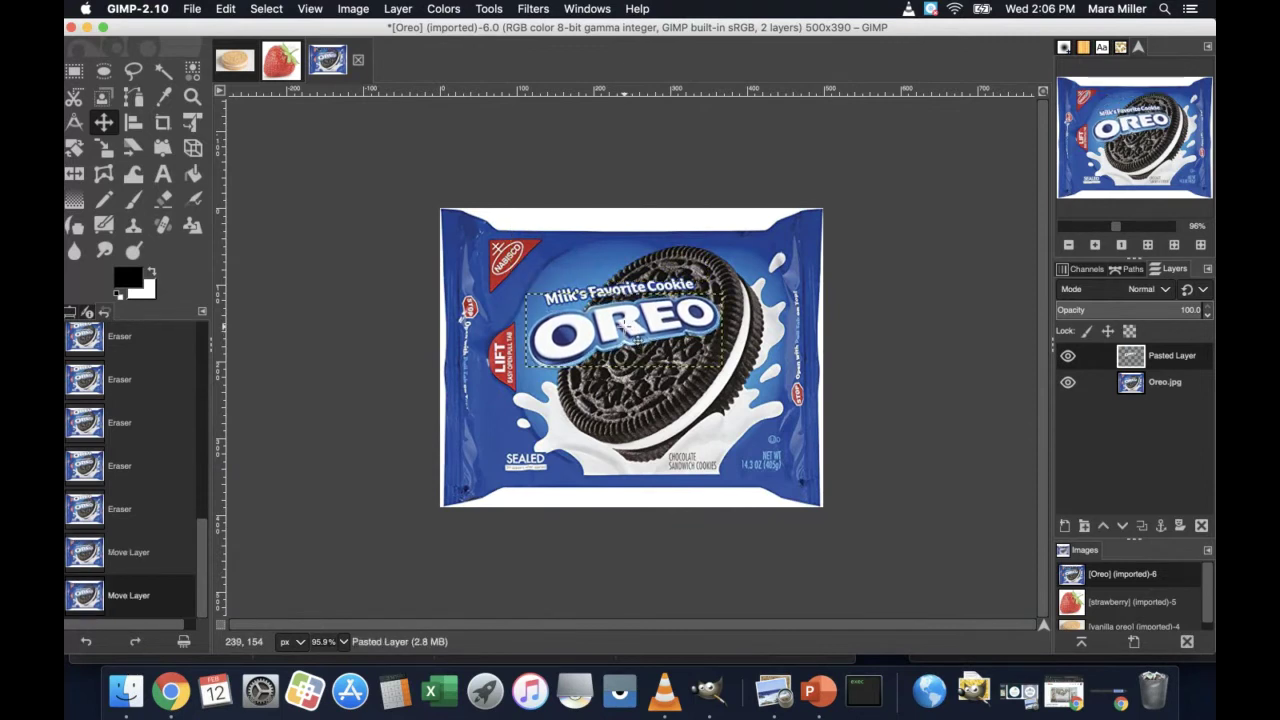
Step: Toggle Pasted Layer to compare, leave it hidden, and select the Oreo.jpg layer
{"action": "left_click", "coordinate": [1068, 356]}
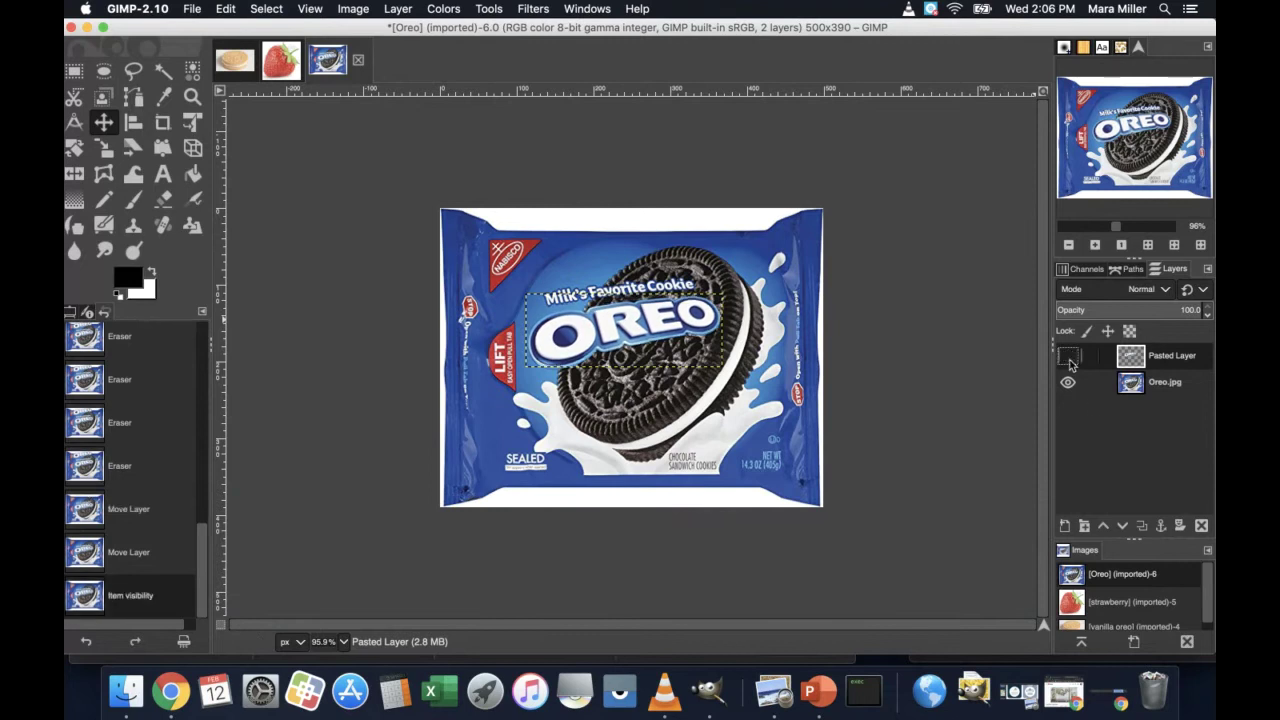
{"action": "left_click", "coordinate": [1068, 356]}
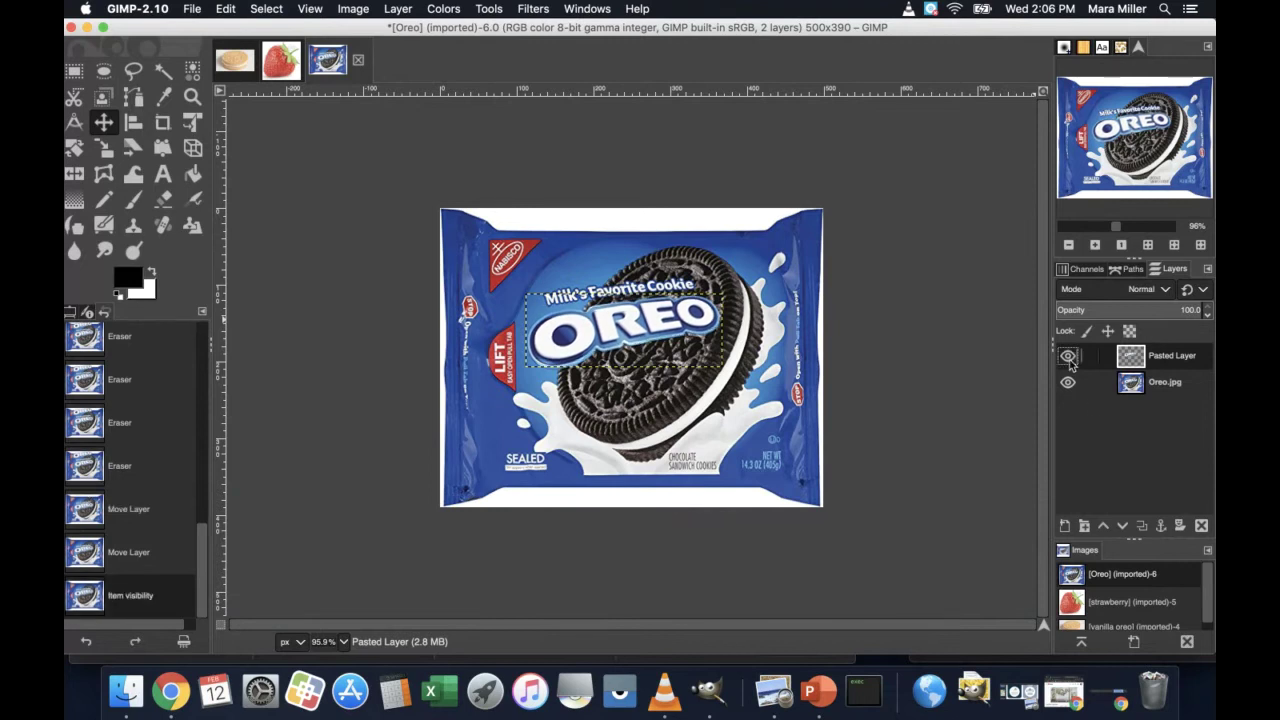
{"action": "key", "text": "Page_Down"}
{"action": "left_click", "coordinate": [1076, 358]}
{"action": "left_click", "coordinate": [1068, 358]}
{"action": "left_click", "coordinate": [1068, 358]}
{"action": "left_click", "coordinate": [1068, 358]}
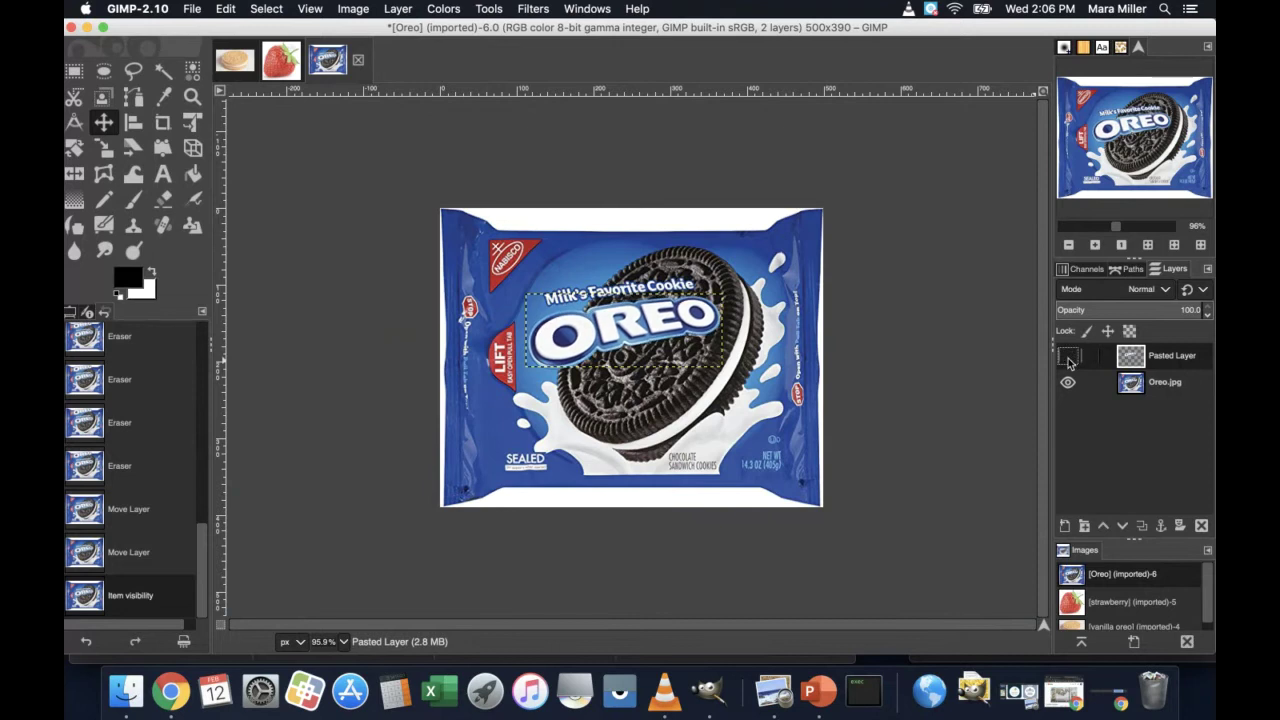
{"action": "left_click", "coordinate": [1068, 358]}
{"action": "left_click", "coordinate": [1068, 358]}
{"action": "left_click", "coordinate": [1160, 390]}
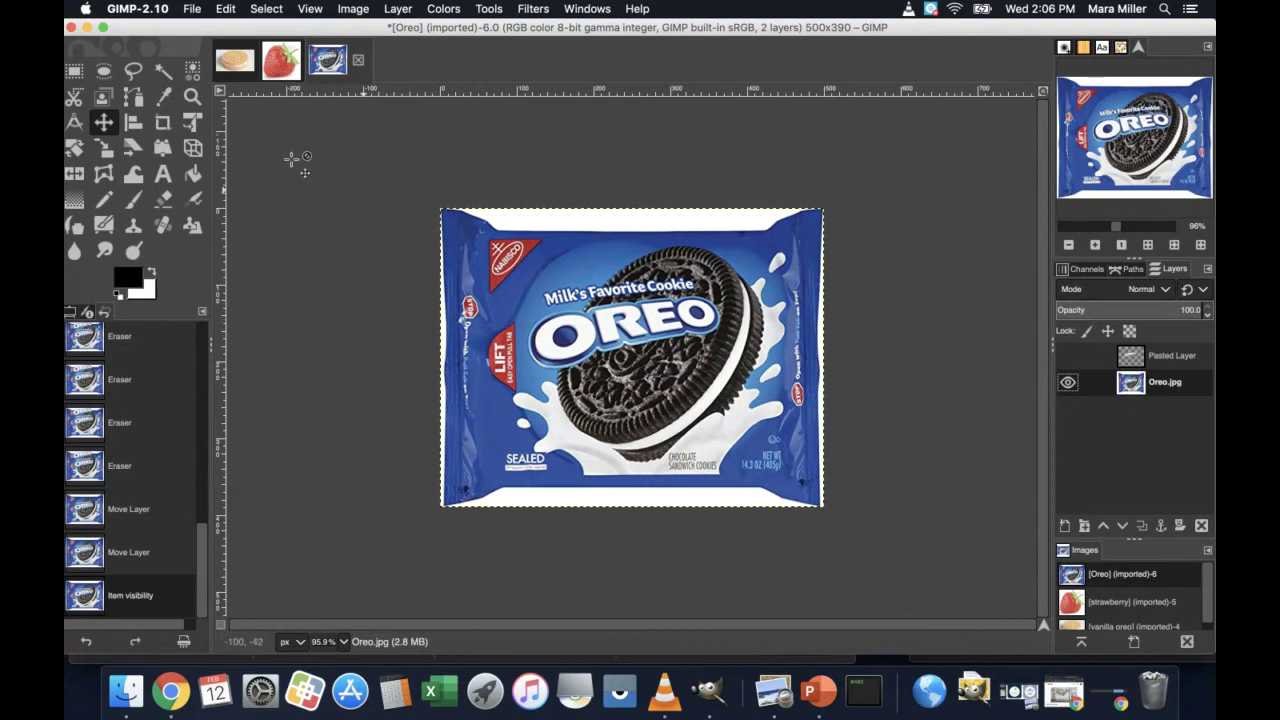
Step: Select the package's blue with Select by Color, Shift-adding blue patches all around the wrapper
{"action": "left_click", "coordinate": [193, 74]}
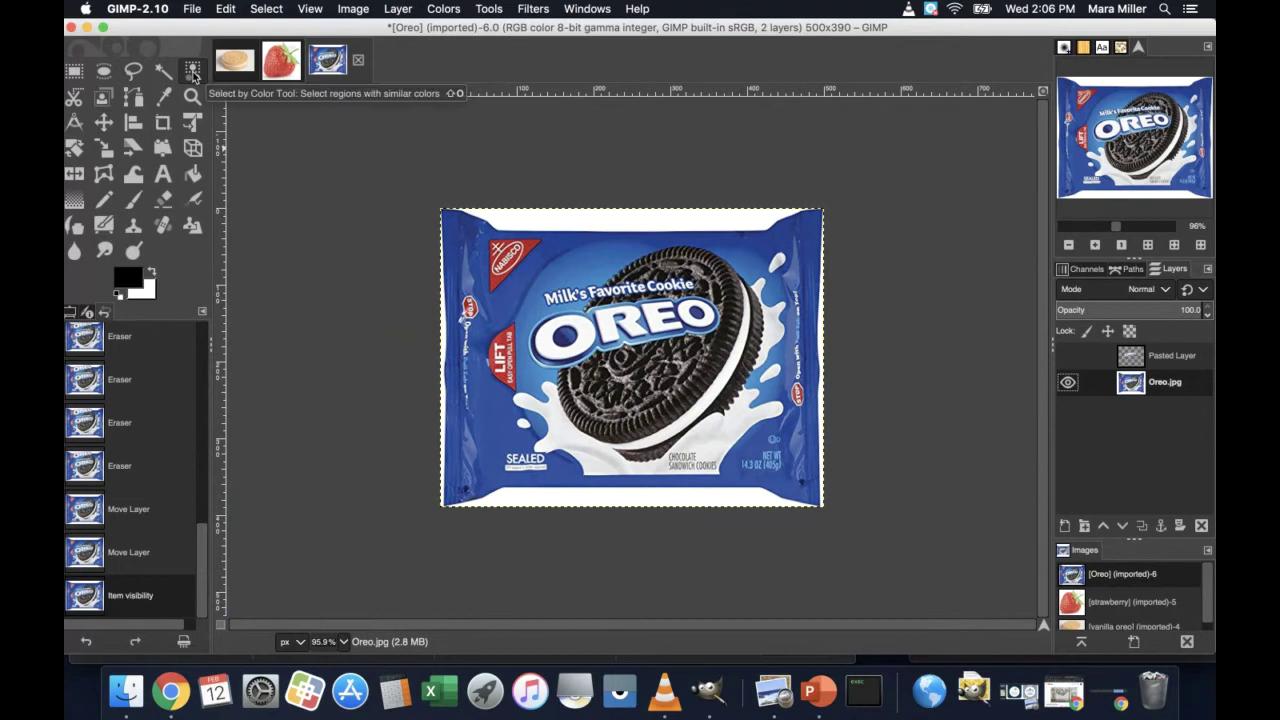
{"action": "left_click", "coordinate": [517, 288]}
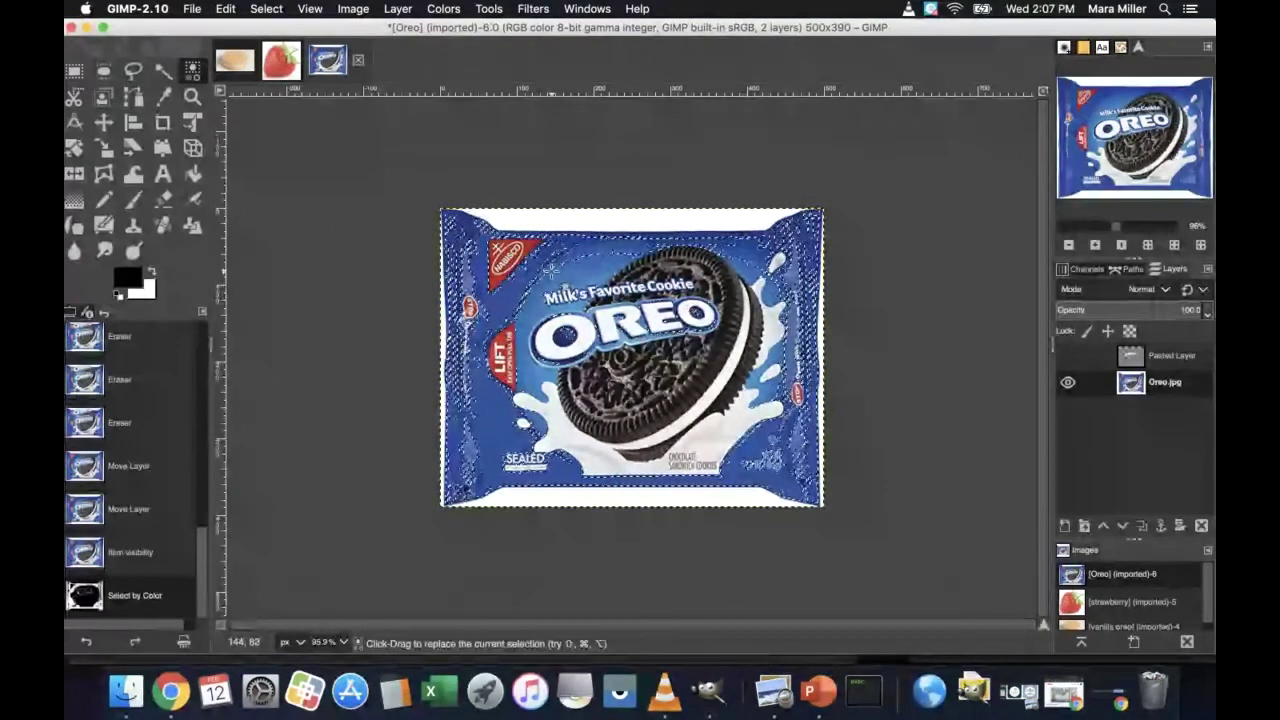
{"action": "key", "text": "shift"}
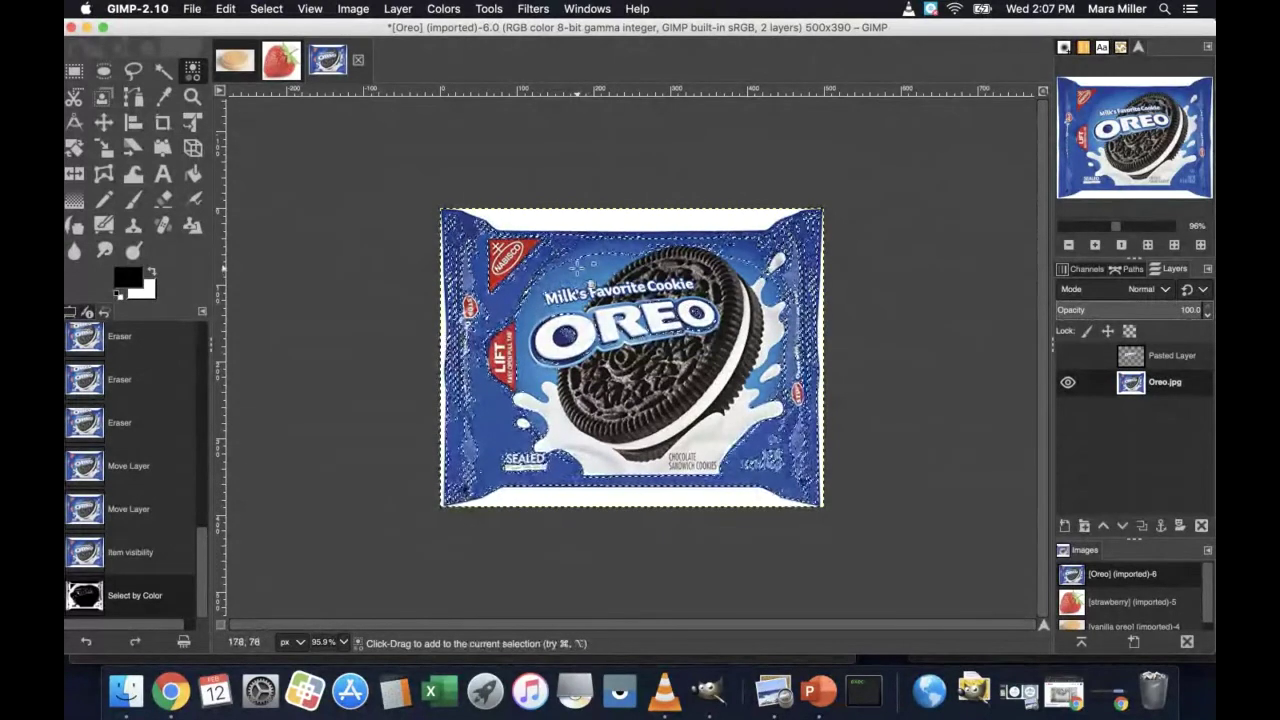
{"action": "key", "text": "shift"}
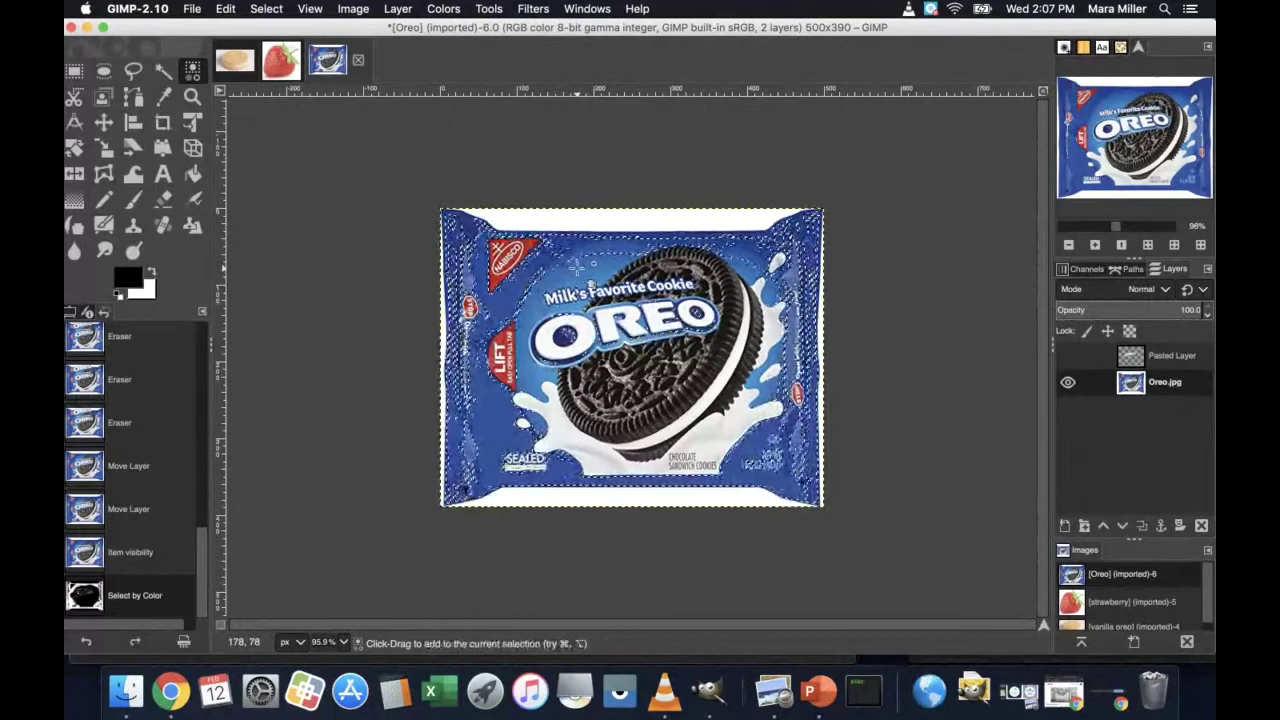
{"action": "left_click", "coordinate": [575, 268], "text": "shift"}
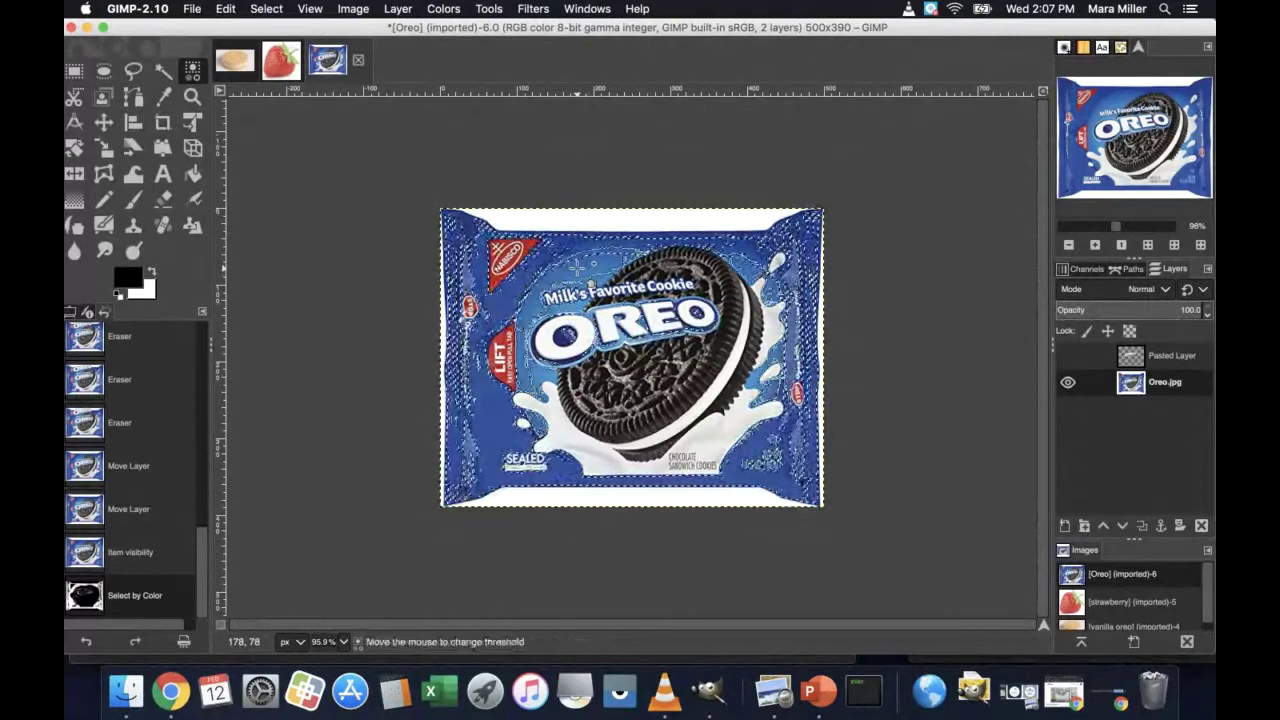
{"action": "left_click", "coordinate": [545, 268], "text": "shift"}
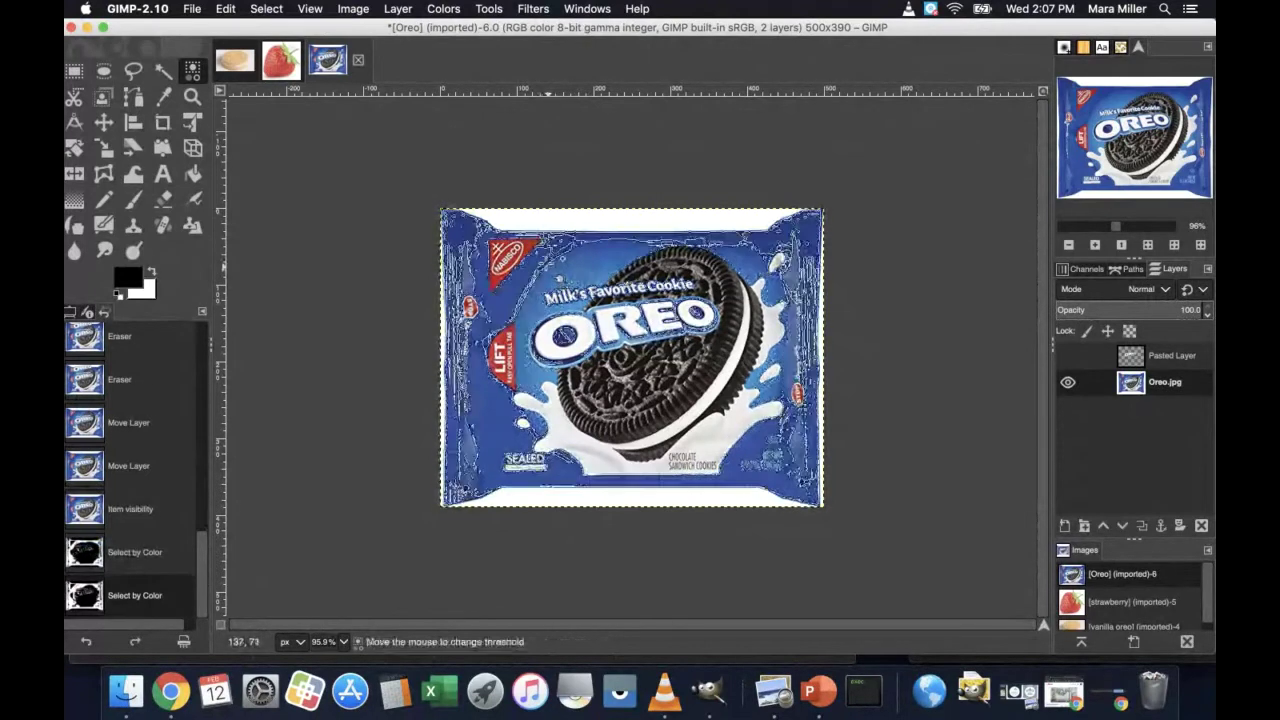
{"action": "left_click", "coordinate": [538, 268], "text": "shift"}
{"action": "left_click", "coordinate": [533, 269], "text": "shift"}
{"action": "left_click", "coordinate": [549, 295], "text": "shift"}
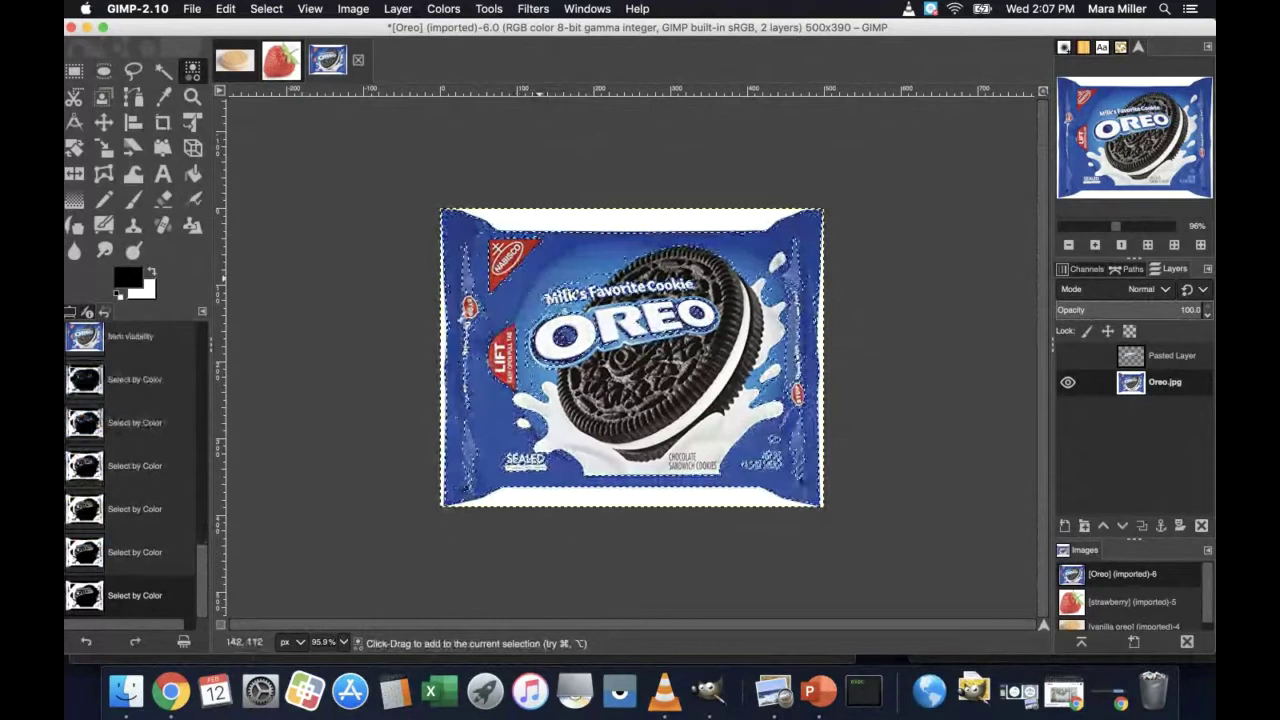
{"action": "left_click", "coordinate": [580, 333], "text": "shift"}
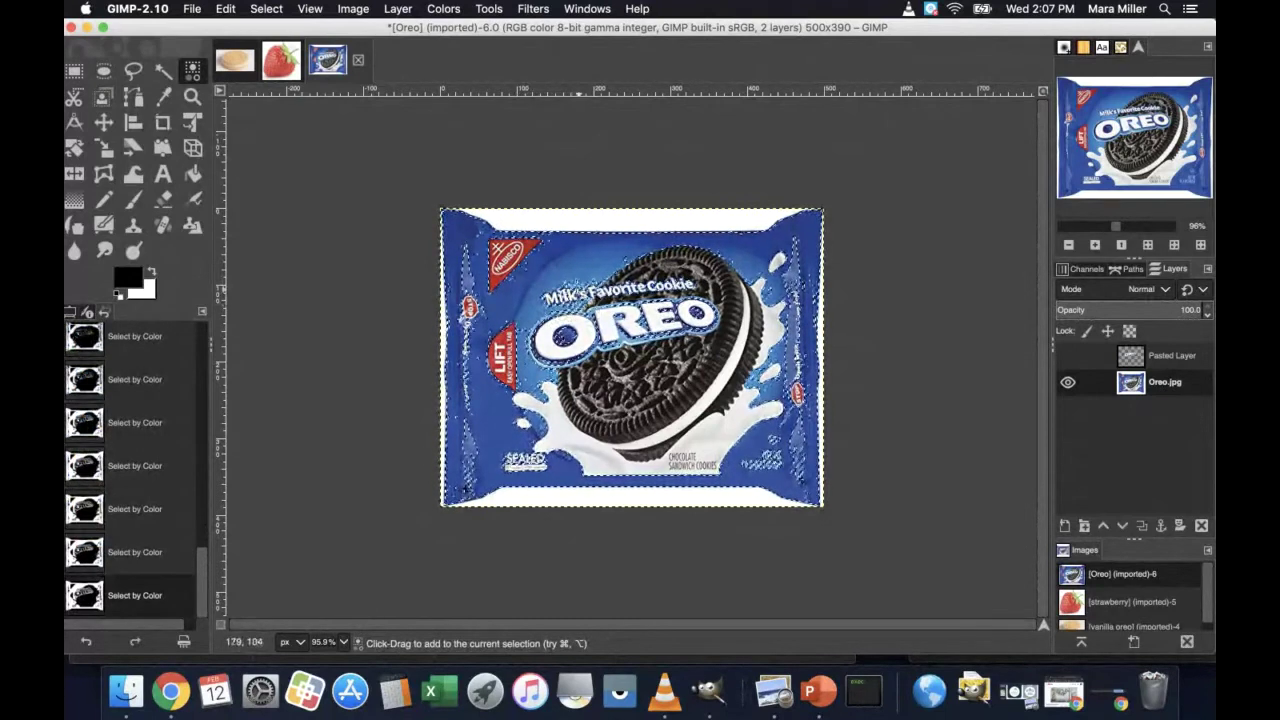
{"action": "left_click", "coordinate": [600, 275], "text": "shift"}
{"action": "left_click", "coordinate": [627, 258], "text": "shift"}
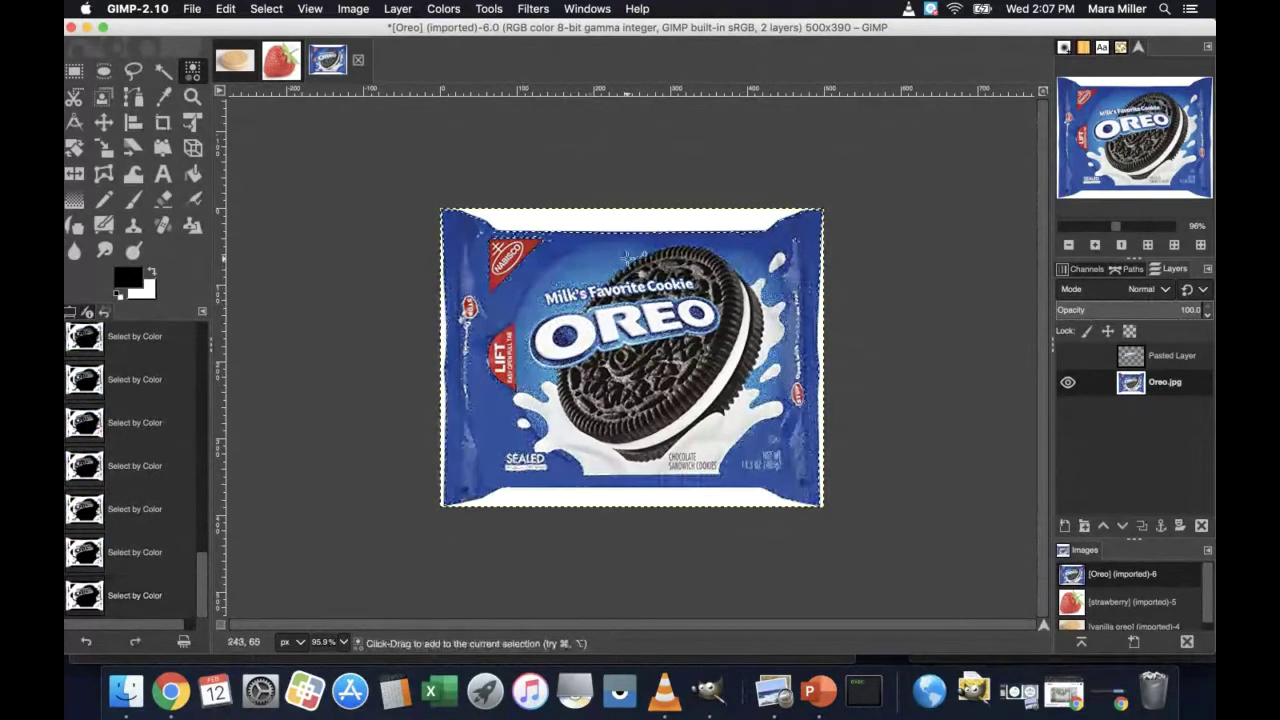
{"action": "left_click", "coordinate": [476, 294], "text": "shift"}
{"action": "left_click", "coordinate": [472, 352], "text": "shift"}
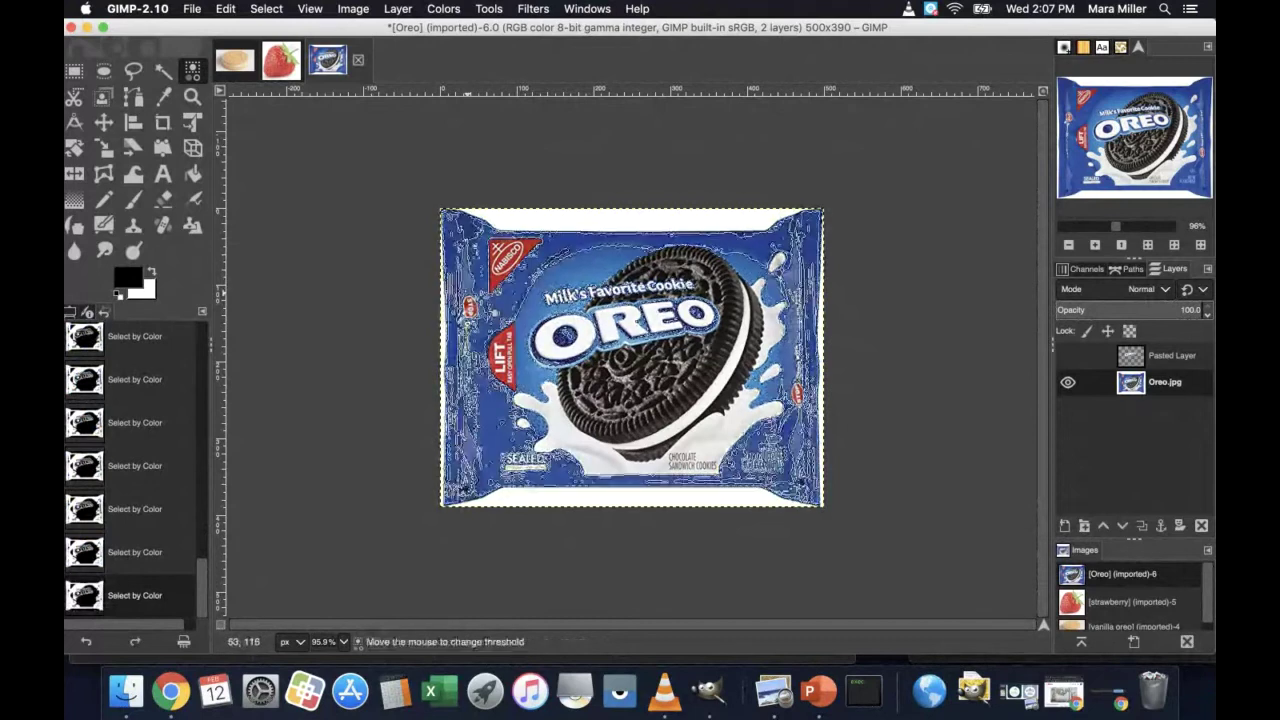
{"action": "left_click", "coordinate": [474, 456], "text": "shift"}
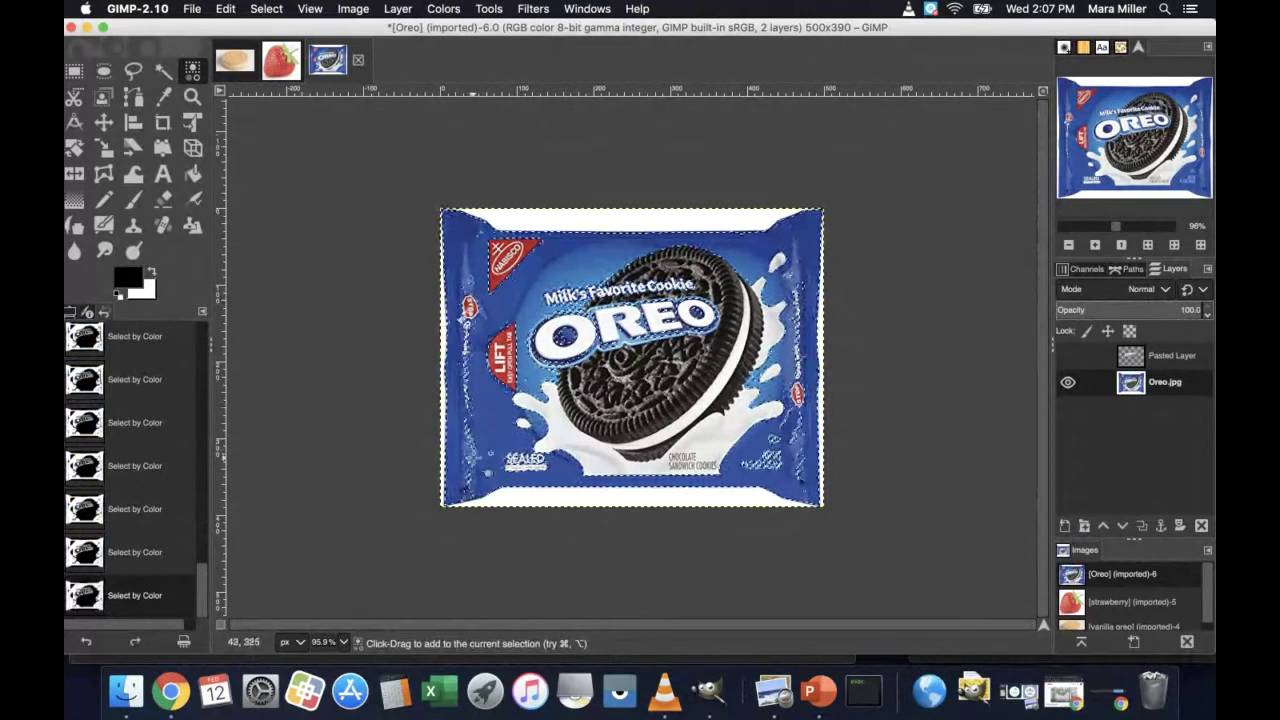
{"action": "left_click", "coordinate": [485, 455], "text": "shift"}
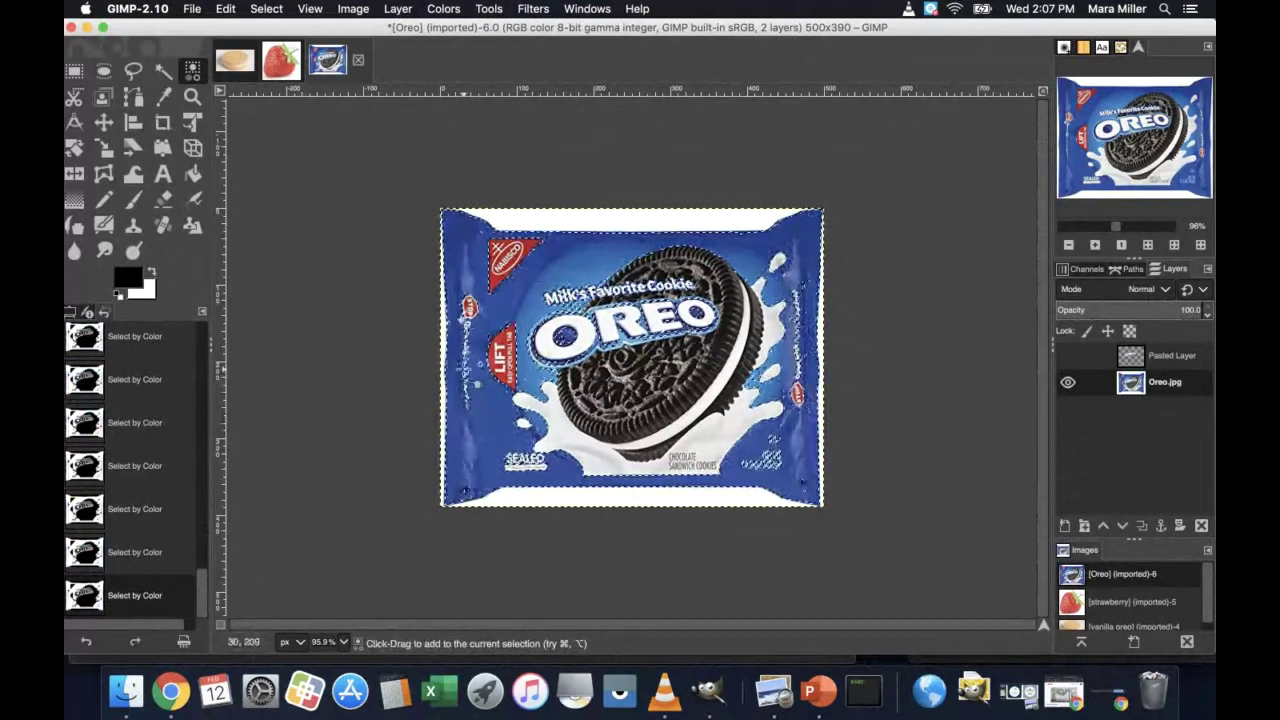
{"action": "left_click", "coordinate": [468, 365], "text": "shift"}
{"action": "left_click", "coordinate": [550, 382], "text": "shift"}
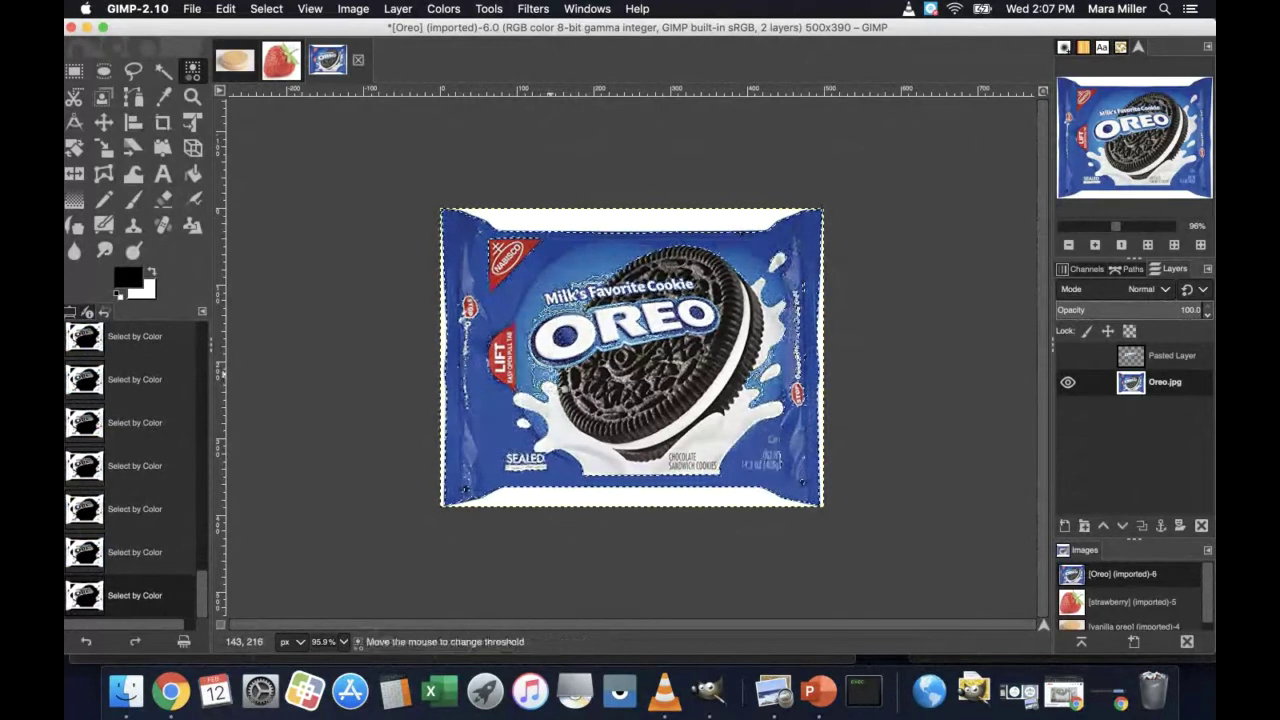
{"action": "left_click", "coordinate": [576, 441], "text": "shift"}
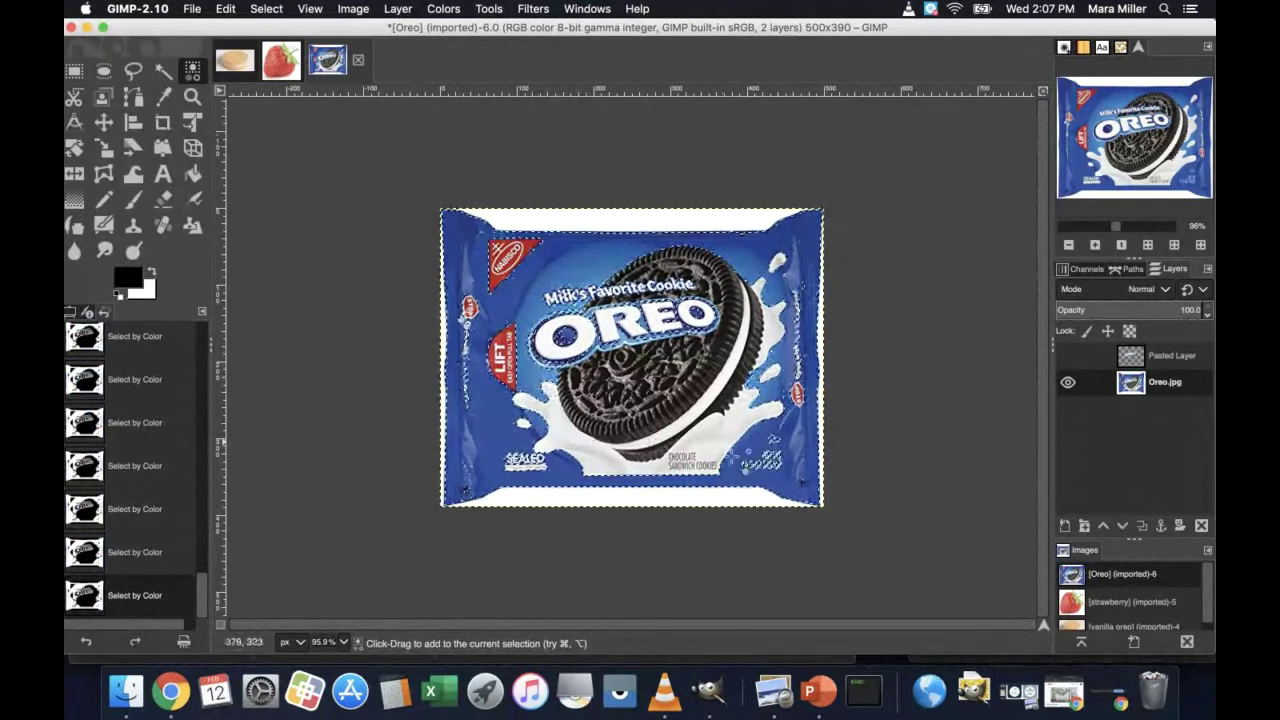
{"action": "left_click", "coordinate": [794, 308], "text": "shift"}
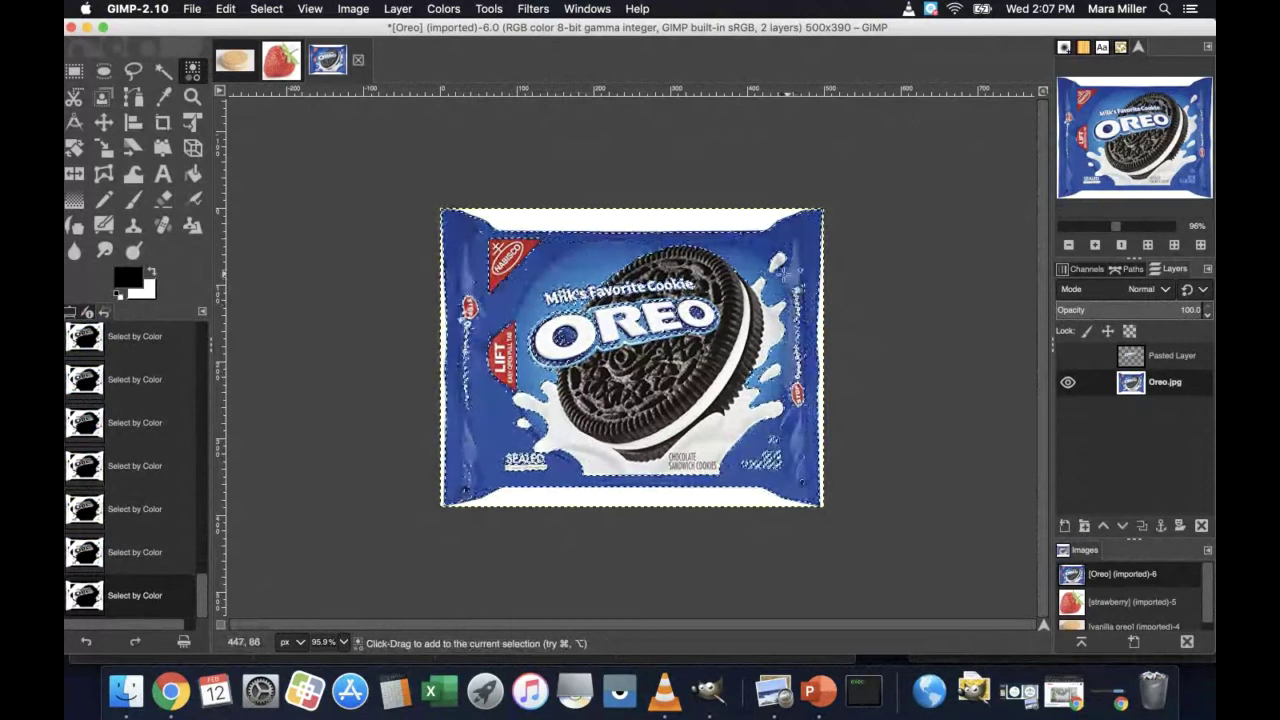
{"action": "left_click", "coordinate": [760, 233], "text": "shift"}
{"action": "left_click", "coordinate": [741, 232], "text": "shift"}
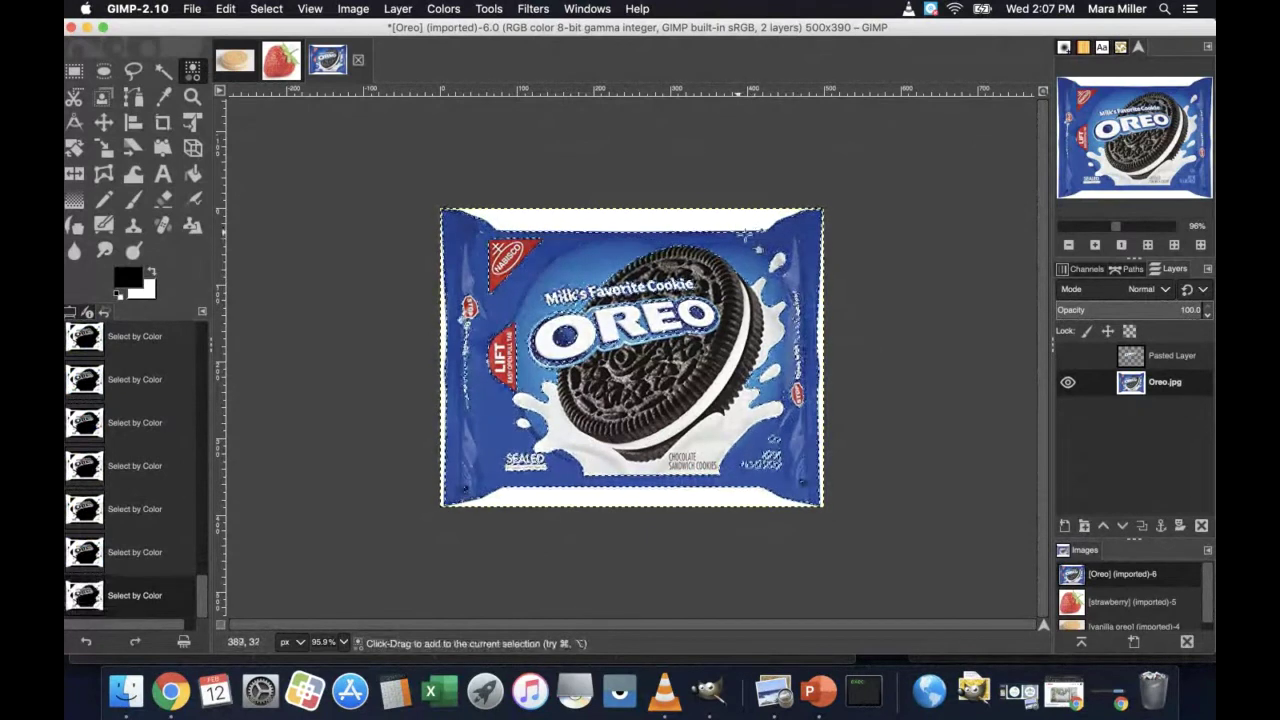
{"action": "left_click", "coordinate": [749, 214], "text": "shift"}
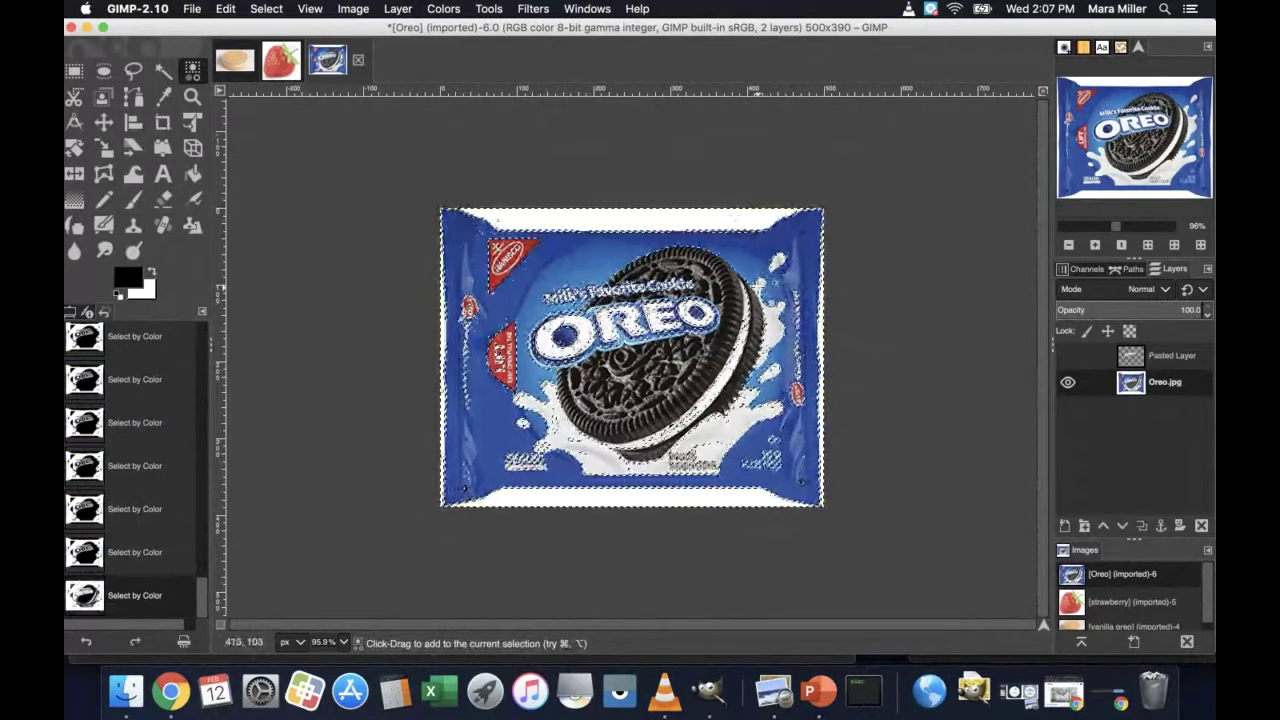
Step: Undo the pick that grabbed the milk, then add remaining blue areas with a wider threshold
{"action": "left_click", "coordinate": [97, 562]}
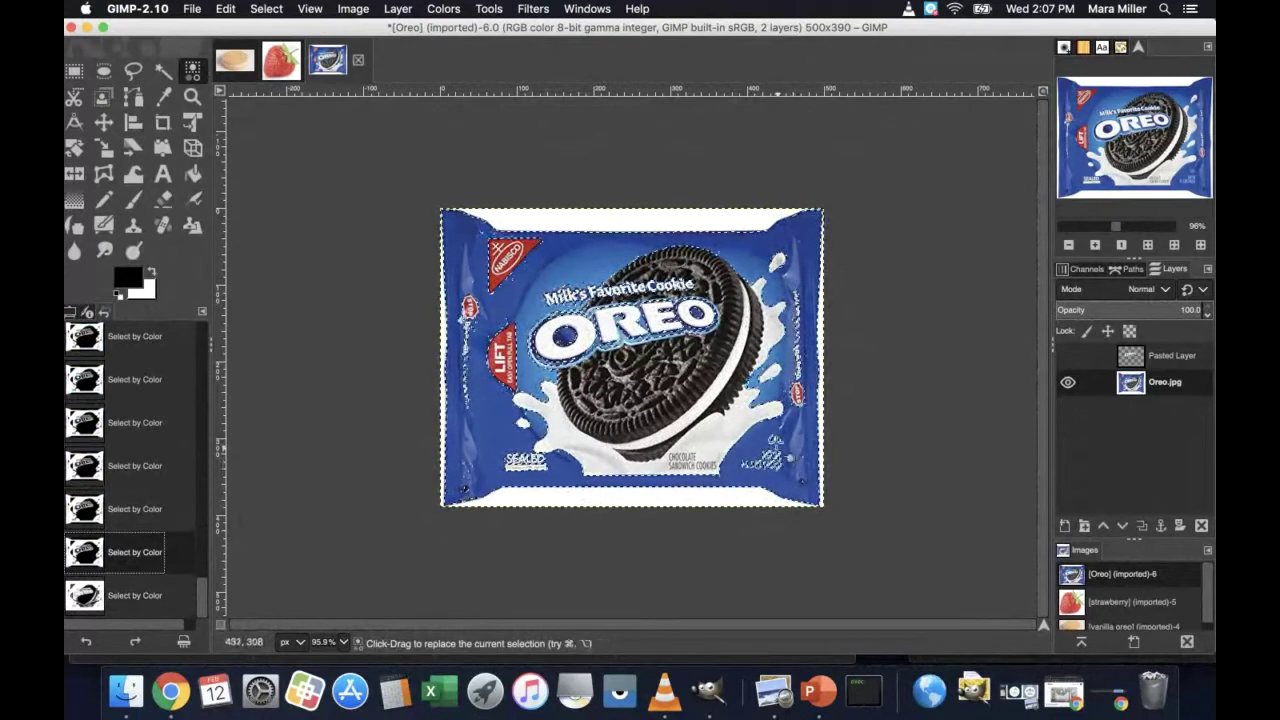
{"action": "left_click", "coordinate": [772, 448], "text": "shift"}
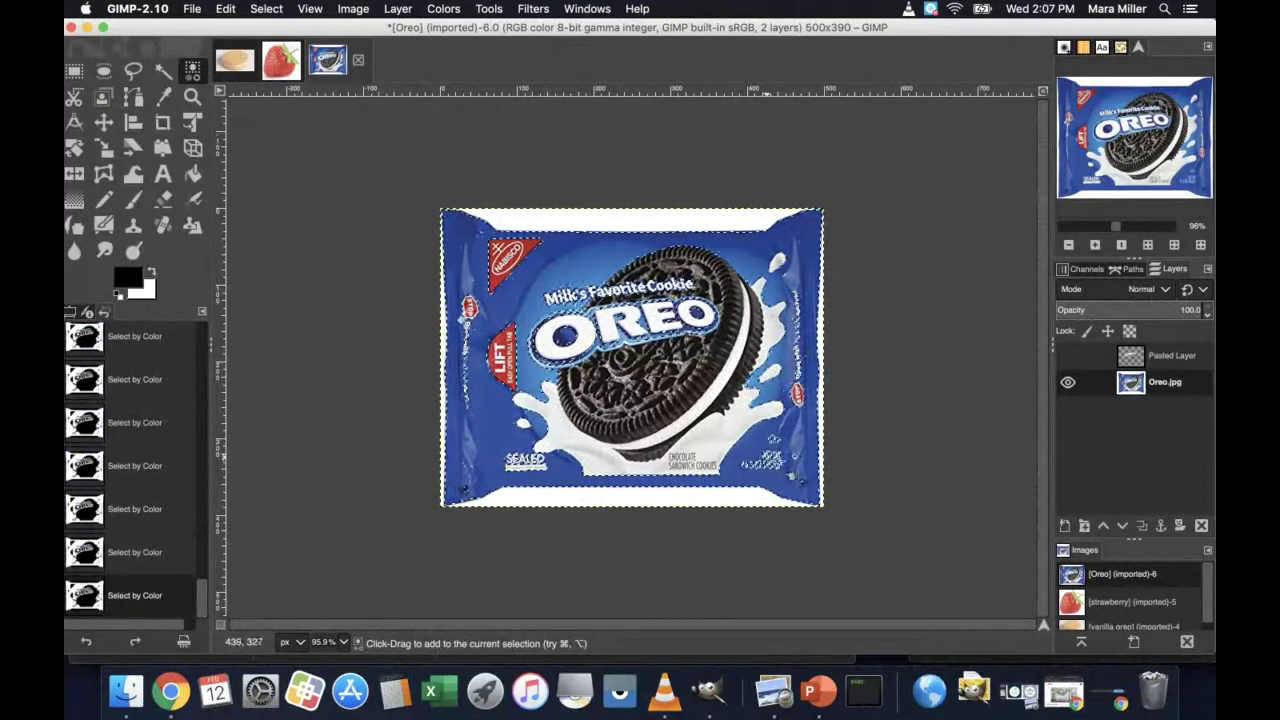
{"action": "mouse_move", "coordinate": [773, 458]}
{"action": "left_mouse_down"}
{"action": "mouse_move", "coordinate": [782, 429]}
{"action": "mouse_move", "coordinate": [768, 438]}
{"action": "left_mouse_up"}
{"action": "left_click", "coordinate": [774, 437], "text": "shift"}
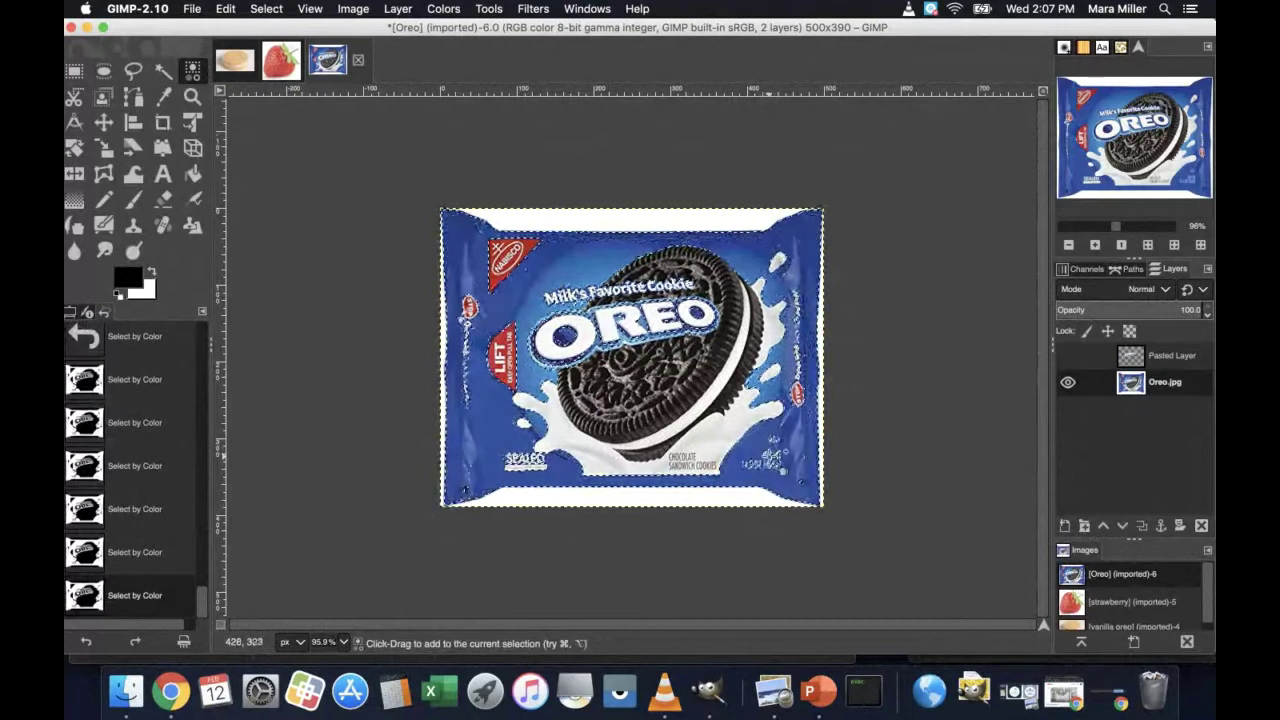
{"action": "left_click", "coordinate": [767, 444], "text": "shift"}
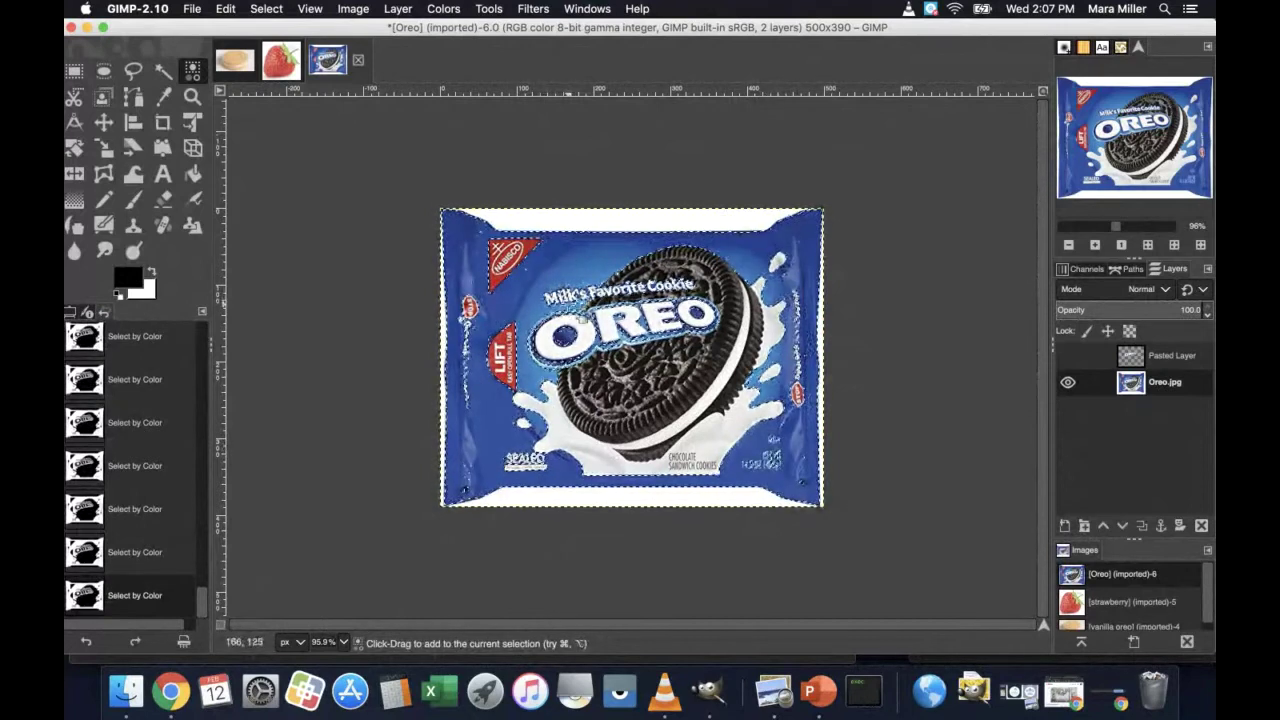
{"action": "left_click", "coordinate": [600, 329], "text": "shift"}
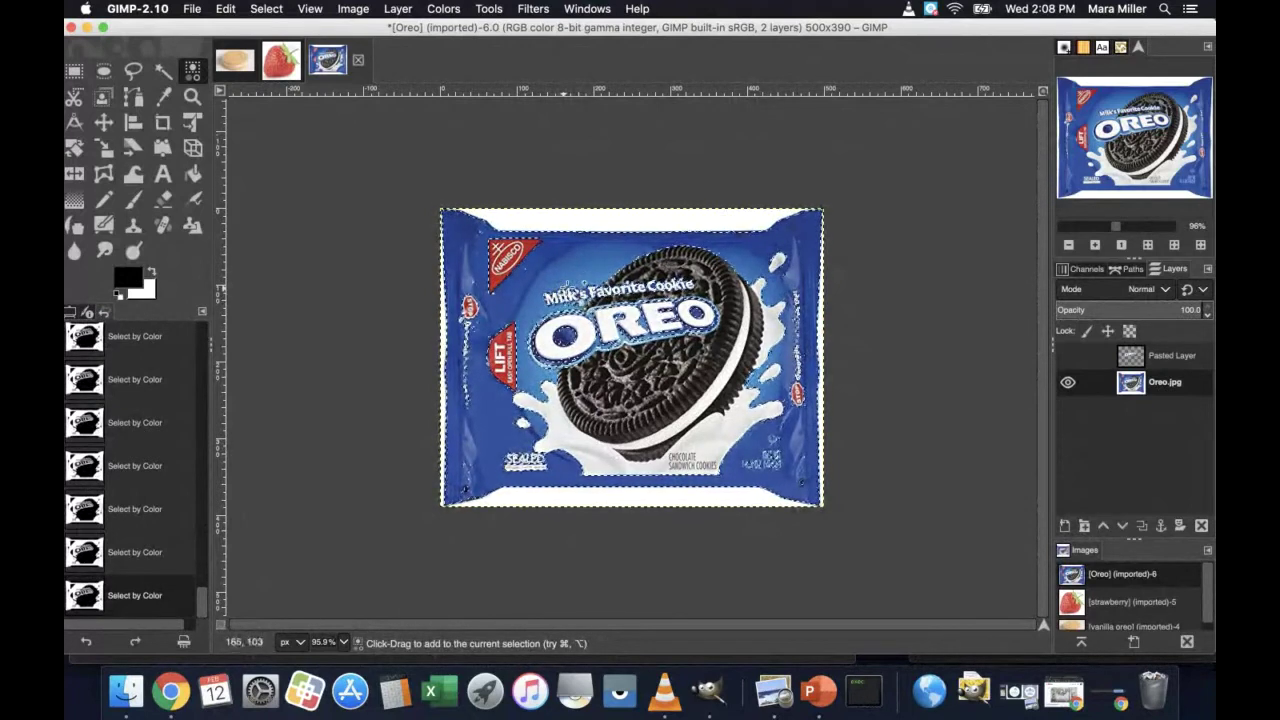
{"action": "left_click", "coordinate": [624, 311], "text": "shift"}
{"action": "left_click_drag", "start_coordinate": [561, 283], "coordinate": [566, 290]}
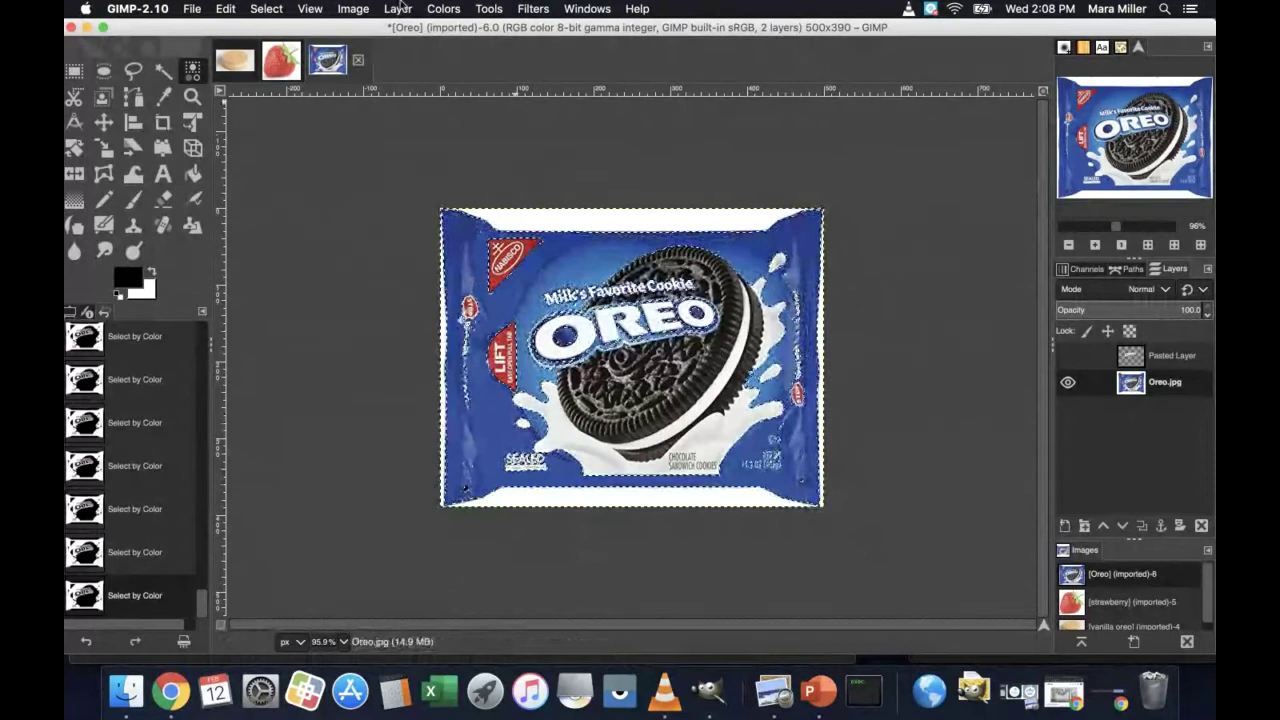
Step: Colorize the selected blue areas with the bright red e20e2b
{"action": "left_click", "coordinate": [444, 9]}
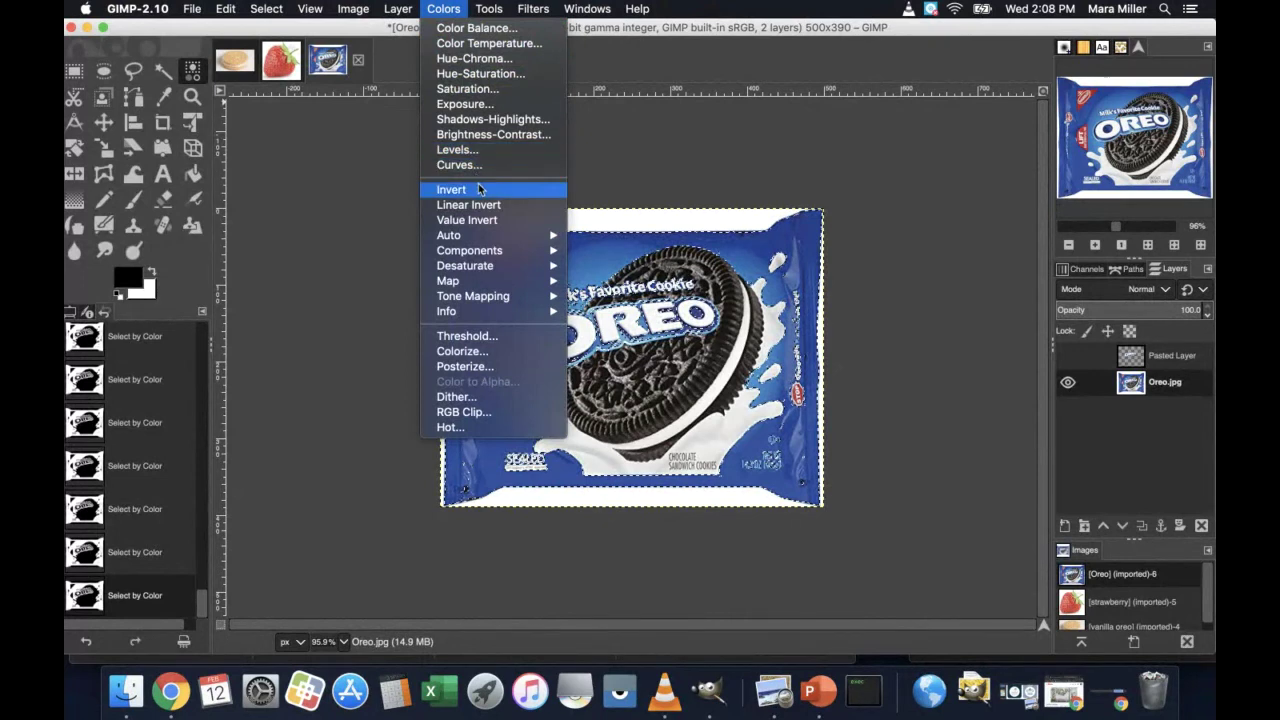
{"action": "left_click", "coordinate": [499, 354]}
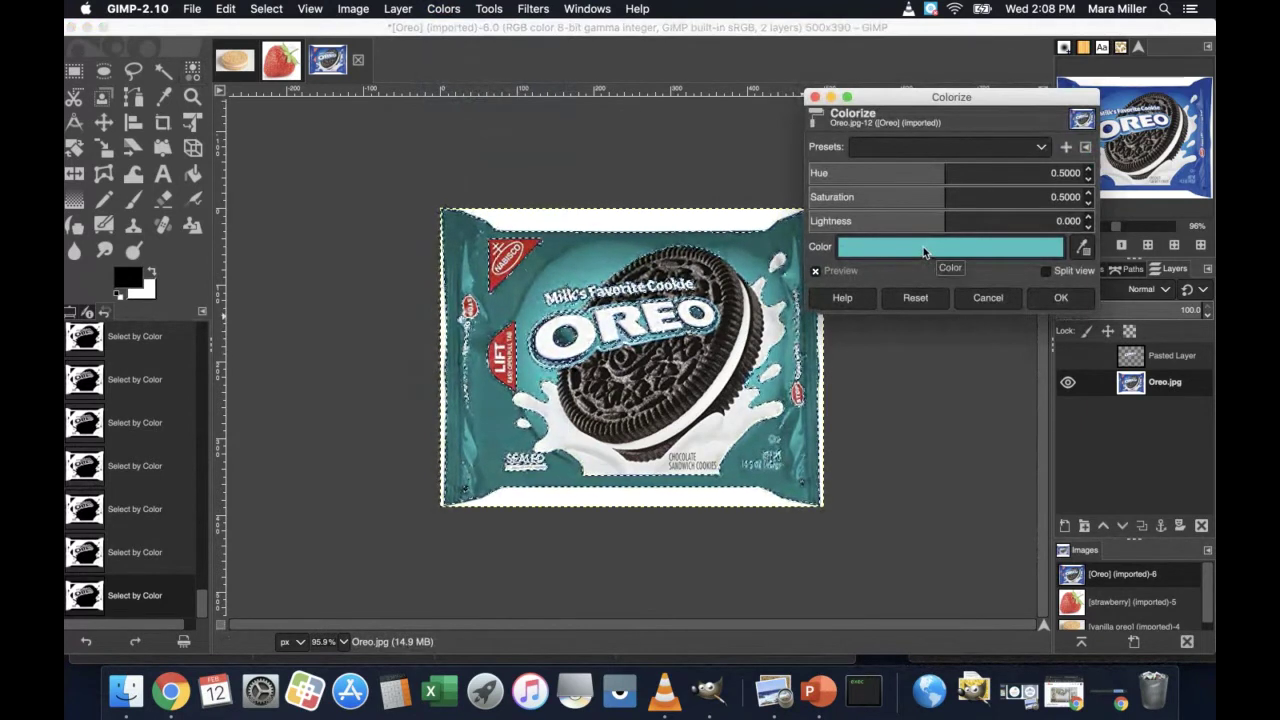
{"action": "left_click", "coordinate": [924, 252]}
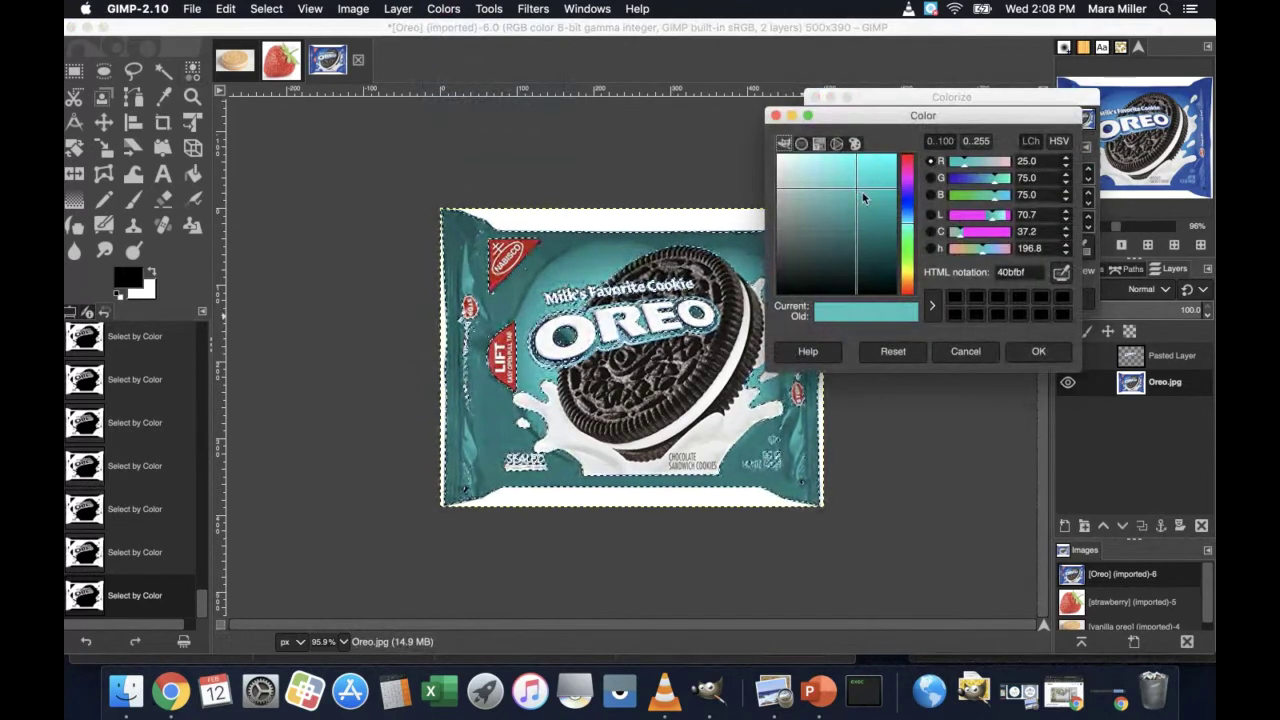
{"action": "mouse_move", "coordinate": [861, 201]}
{"action": "left_mouse_down"}
{"action": "mouse_move", "coordinate": [876, 228]}
{"action": "mouse_move", "coordinate": [867, 249]}
{"action": "mouse_move", "coordinate": [810, 168]}
{"action": "mouse_move", "coordinate": [876, 222]}
{"action": "mouse_move", "coordinate": [913, 172]}
{"action": "mouse_move", "coordinate": [897, 303]}
{"action": "mouse_move", "coordinate": [906, 274]}
{"action": "mouse_move", "coordinate": [907, 295]}
{"action": "left_mouse_up"}
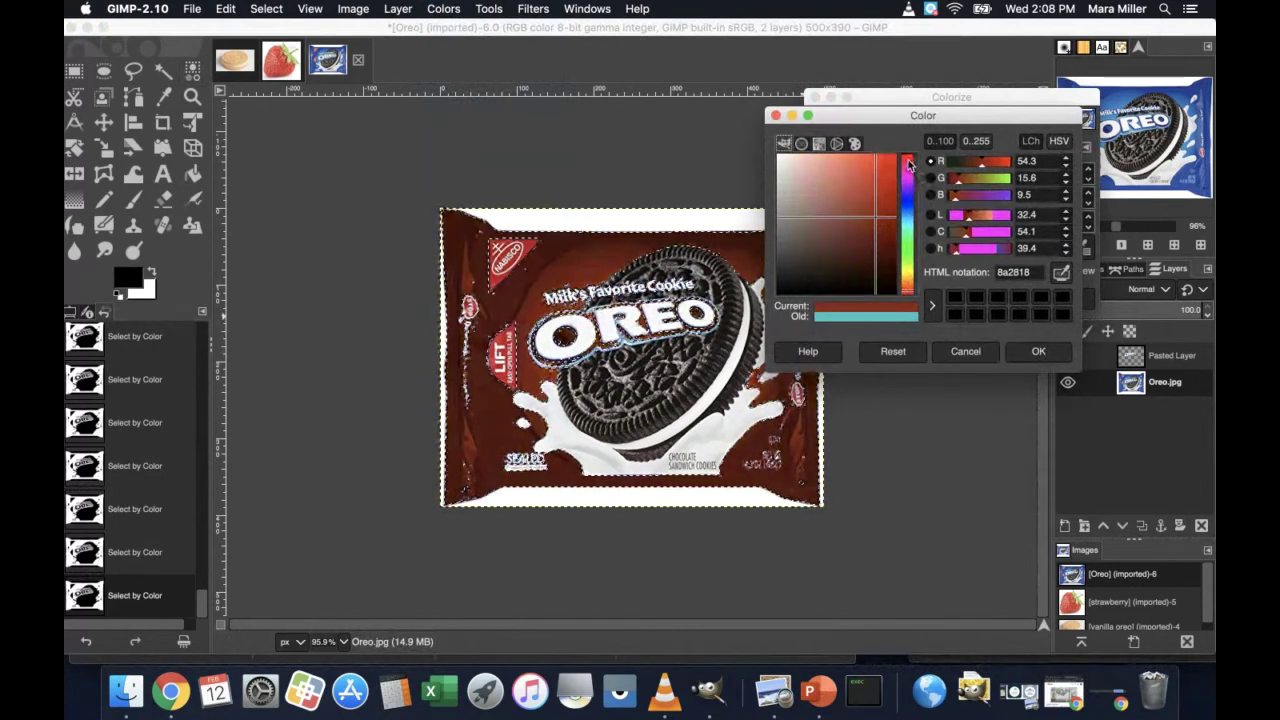
{"action": "left_click_drag", "start_coordinate": [909, 165], "coordinate": [906, 161]}
{"action": "left_click_drag", "start_coordinate": [848, 223], "coordinate": [888, 175]}
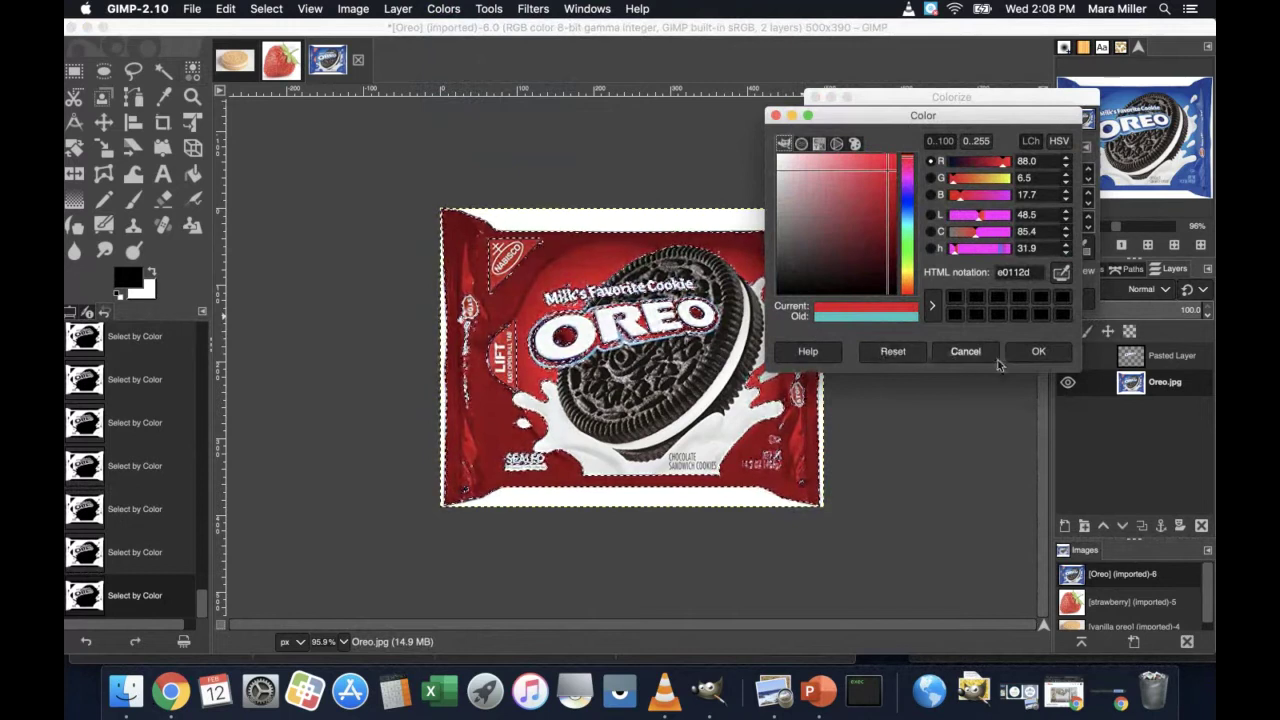
{"action": "left_click", "coordinate": [1050, 355]}
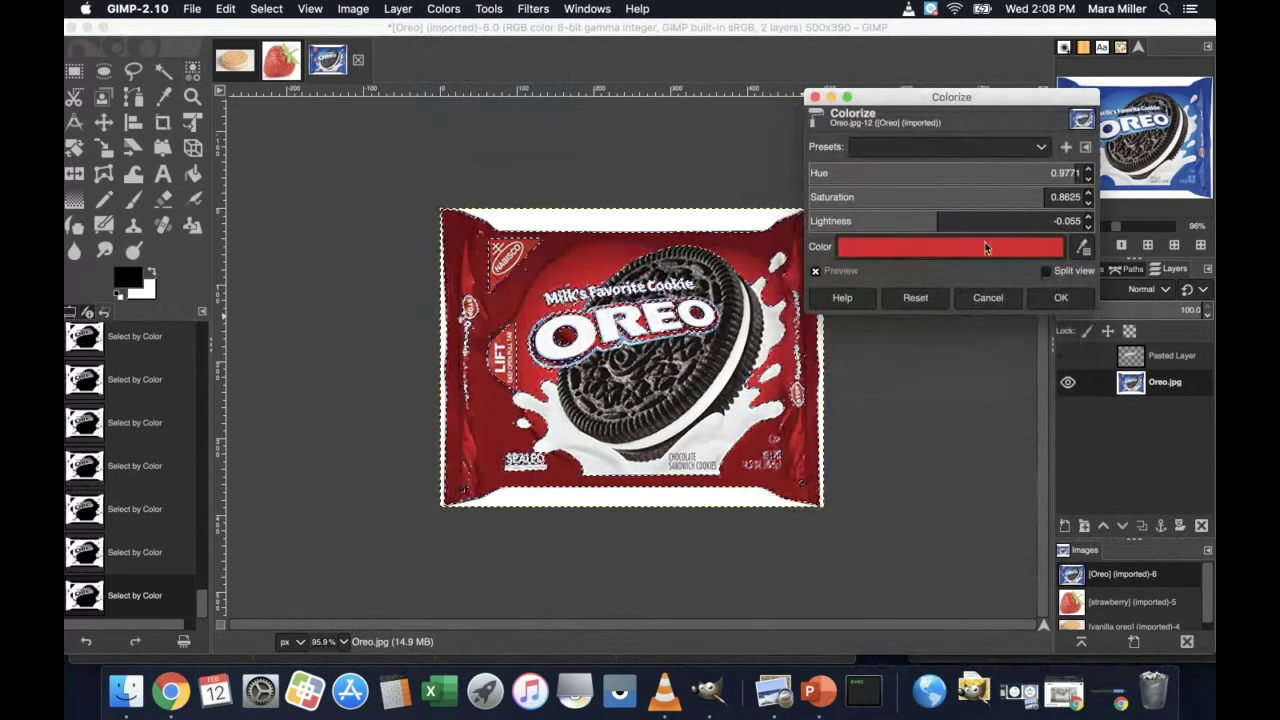
{"action": "left_click", "coordinate": [1050, 298]}
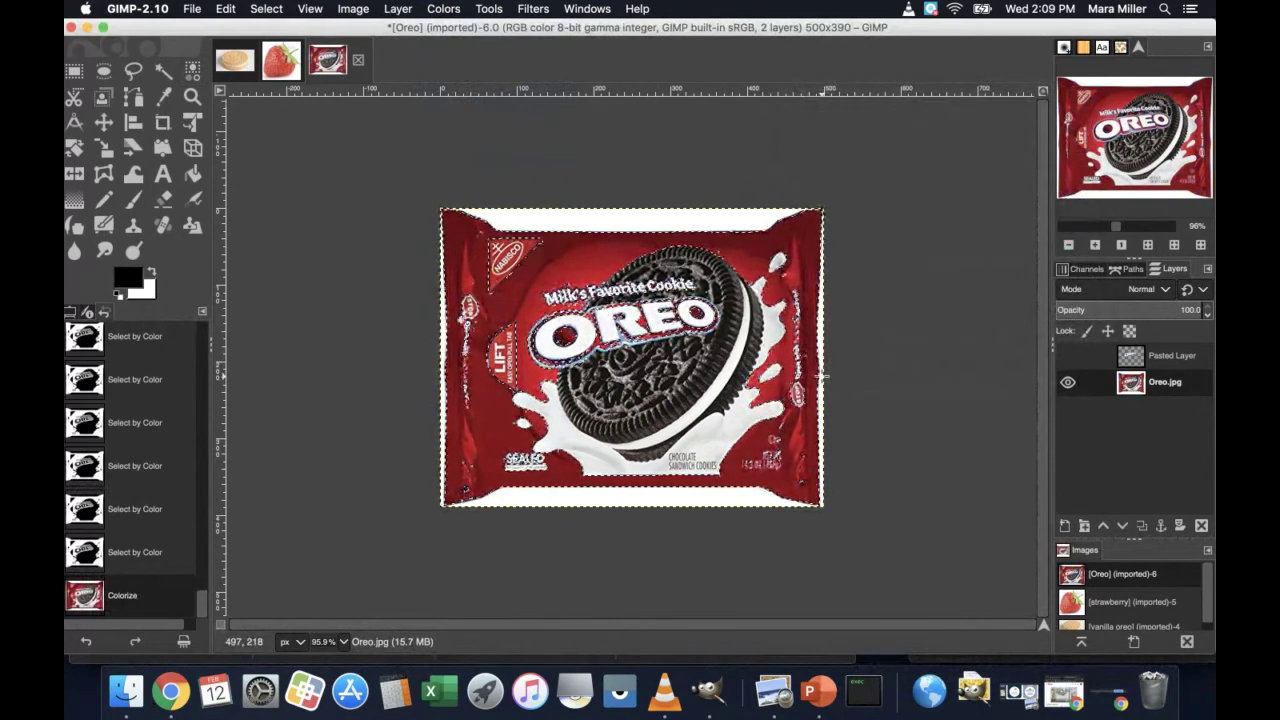
Step: Clear the selection with Select > None
{"action": "left_click", "coordinate": [225, 8]}
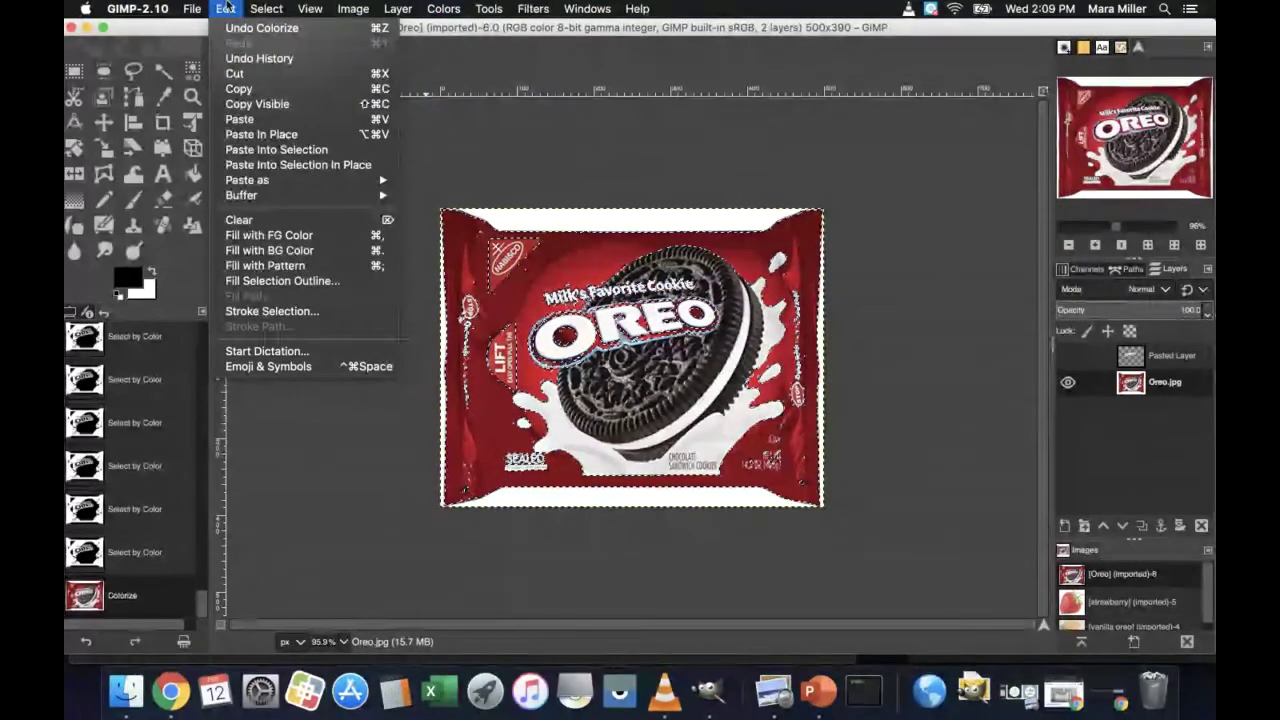
{"action": "mouse_move", "coordinate": [257, 8]}
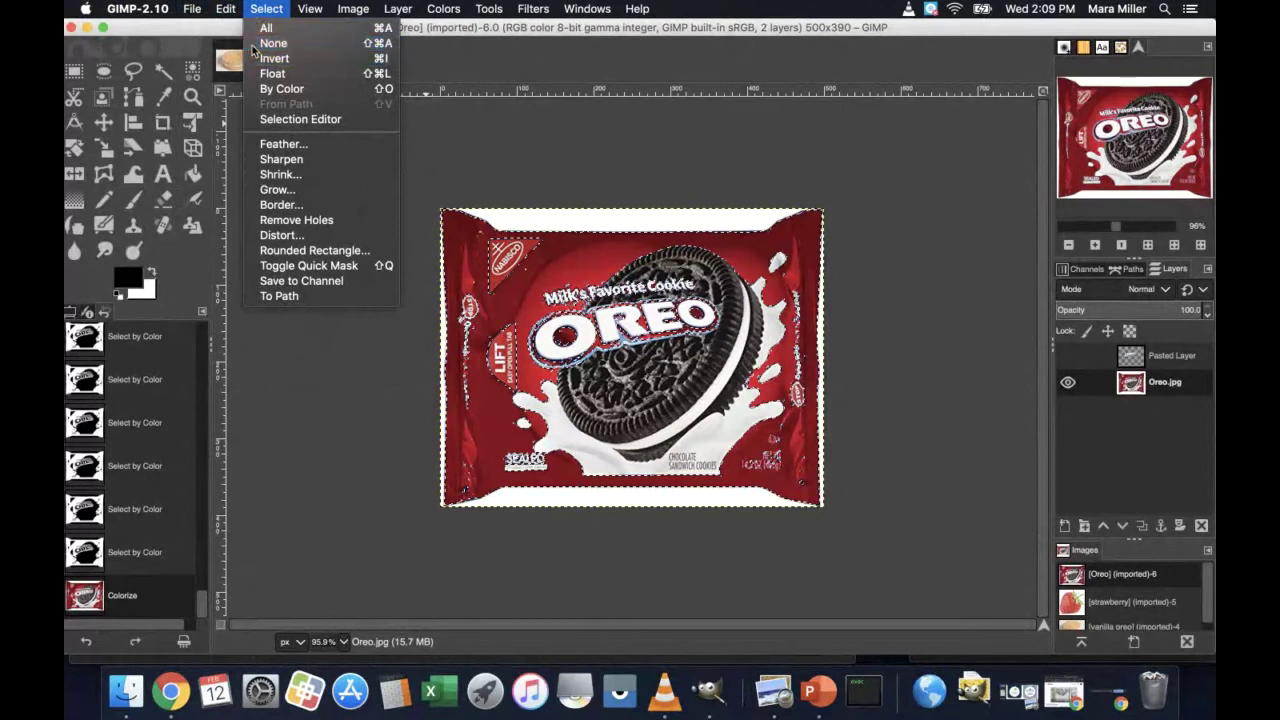
{"action": "left_click", "coordinate": [273, 43]}
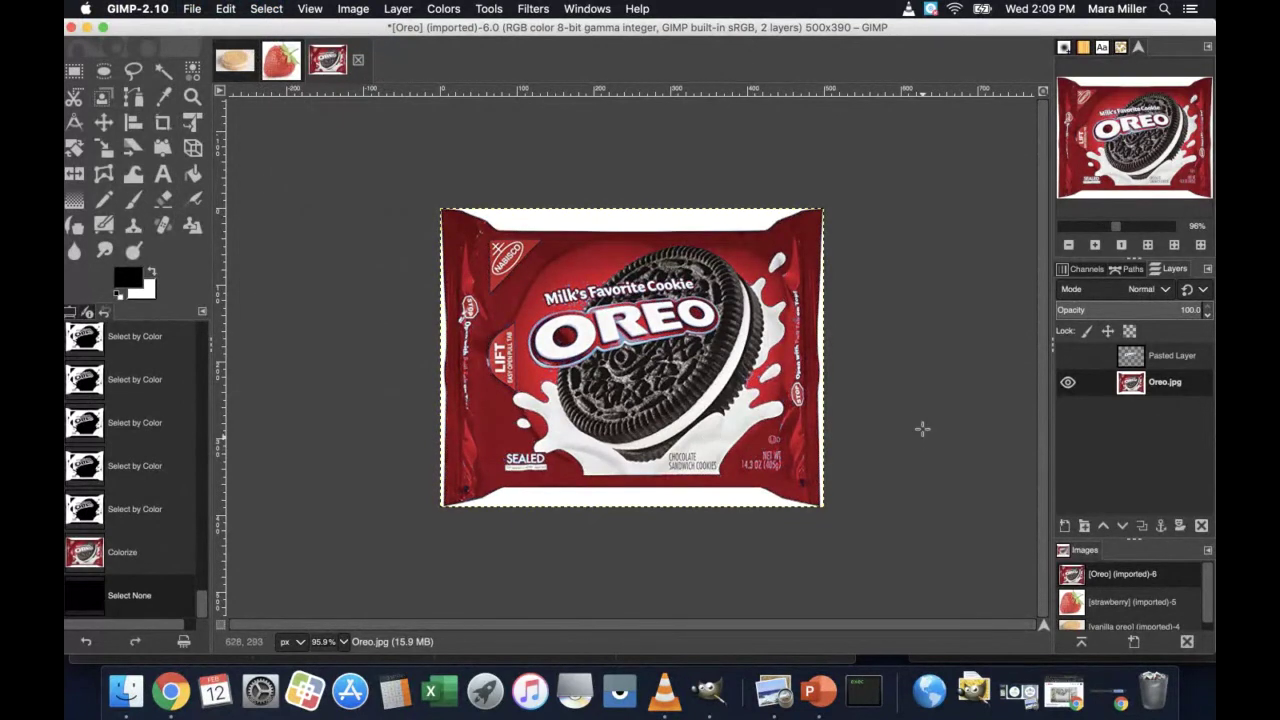
Step: Make the Pasted Layer's blue OREO logo visible, toggling it a few times to compare
{"action": "left_click", "coordinate": [1068, 356]}
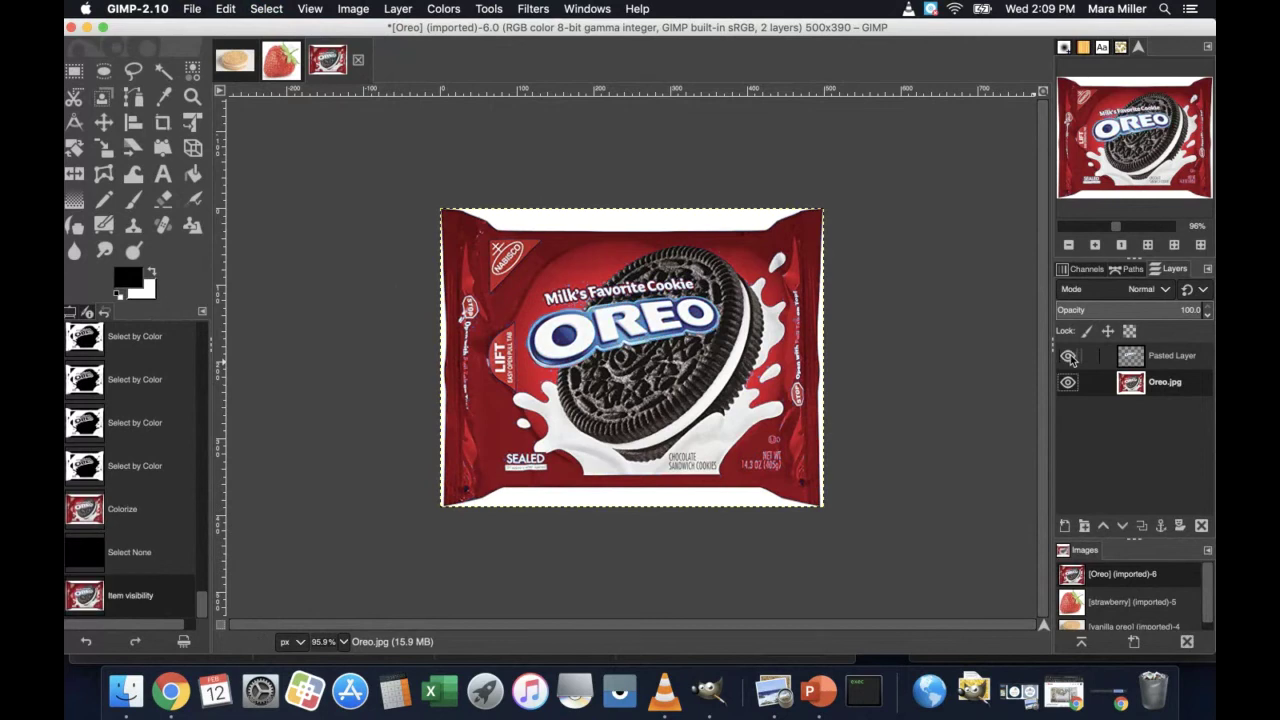
{"action": "left_click", "coordinate": [1068, 356]}
{"action": "left_click", "coordinate": [1068, 356]}
{"action": "left_click", "coordinate": [1068, 357]}
{"action": "left_click", "coordinate": [1068, 357]}
Step: On the vanilla oreo image, trace the cream filling's left and lower edges with Free Select
{"action": "left_click", "coordinate": [243, 67]}
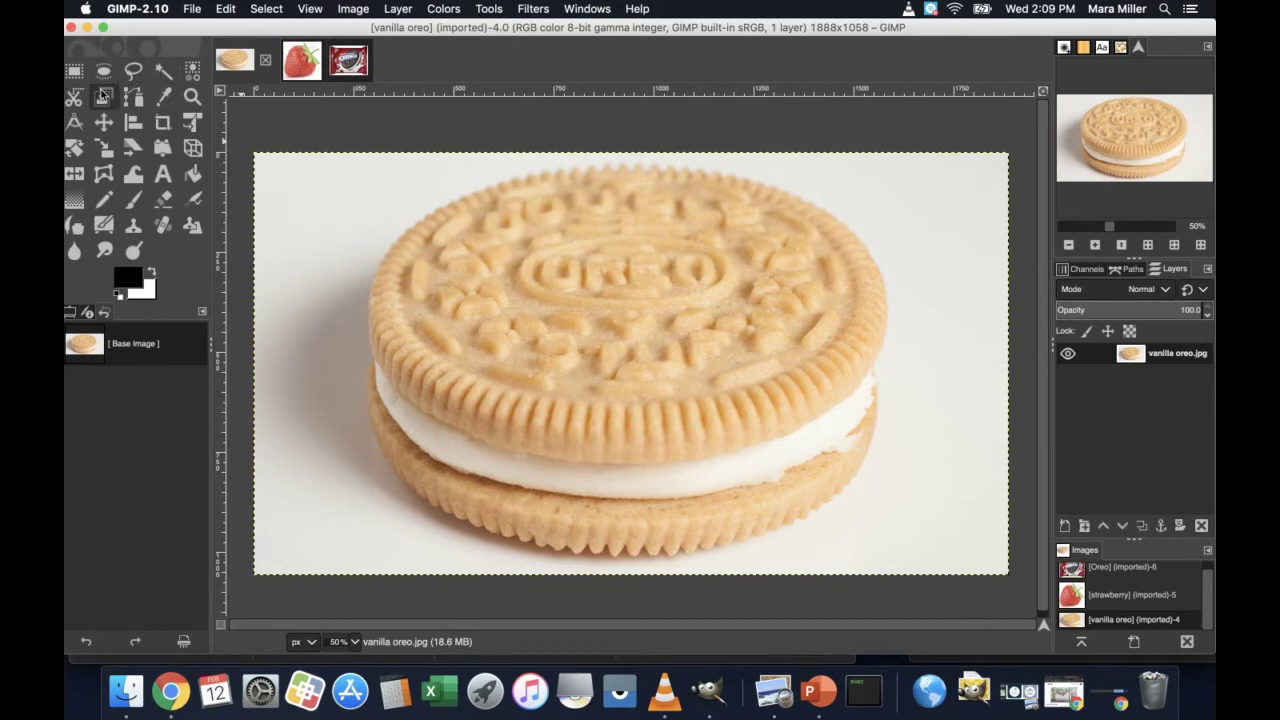
{"action": "left_click", "coordinate": [132, 73]}
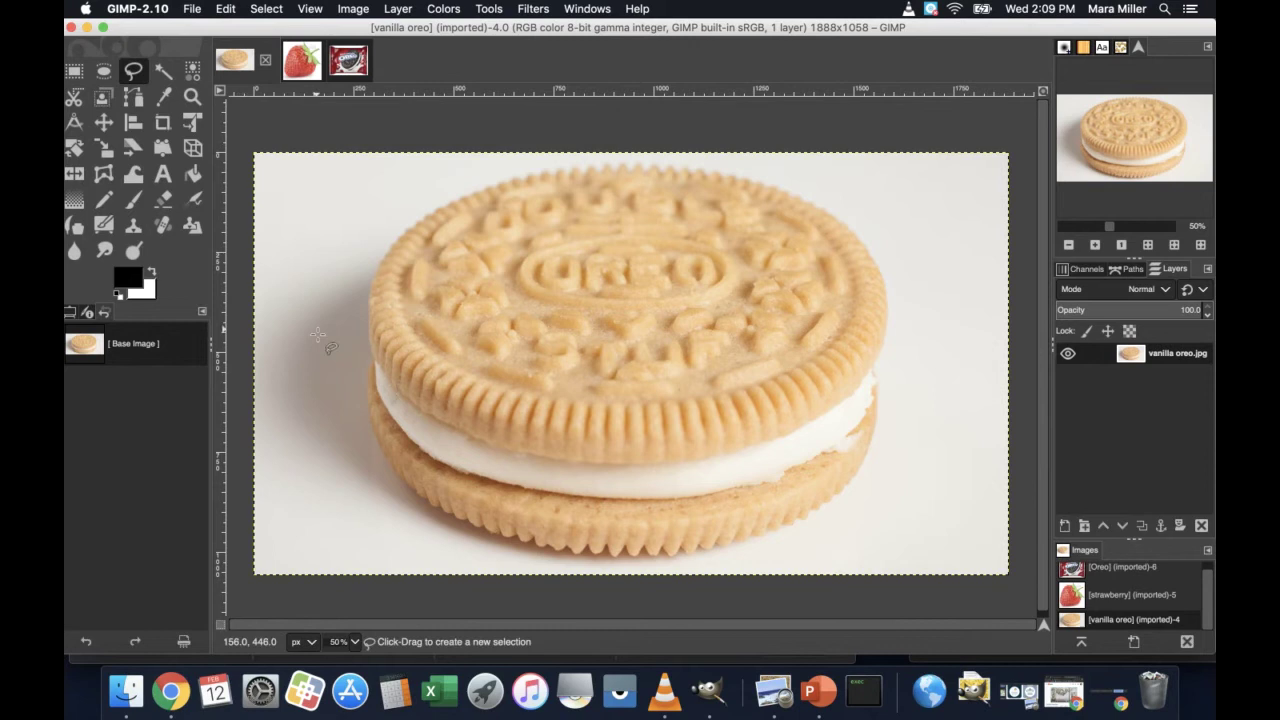
{"action": "left_click", "coordinate": [378, 364]}
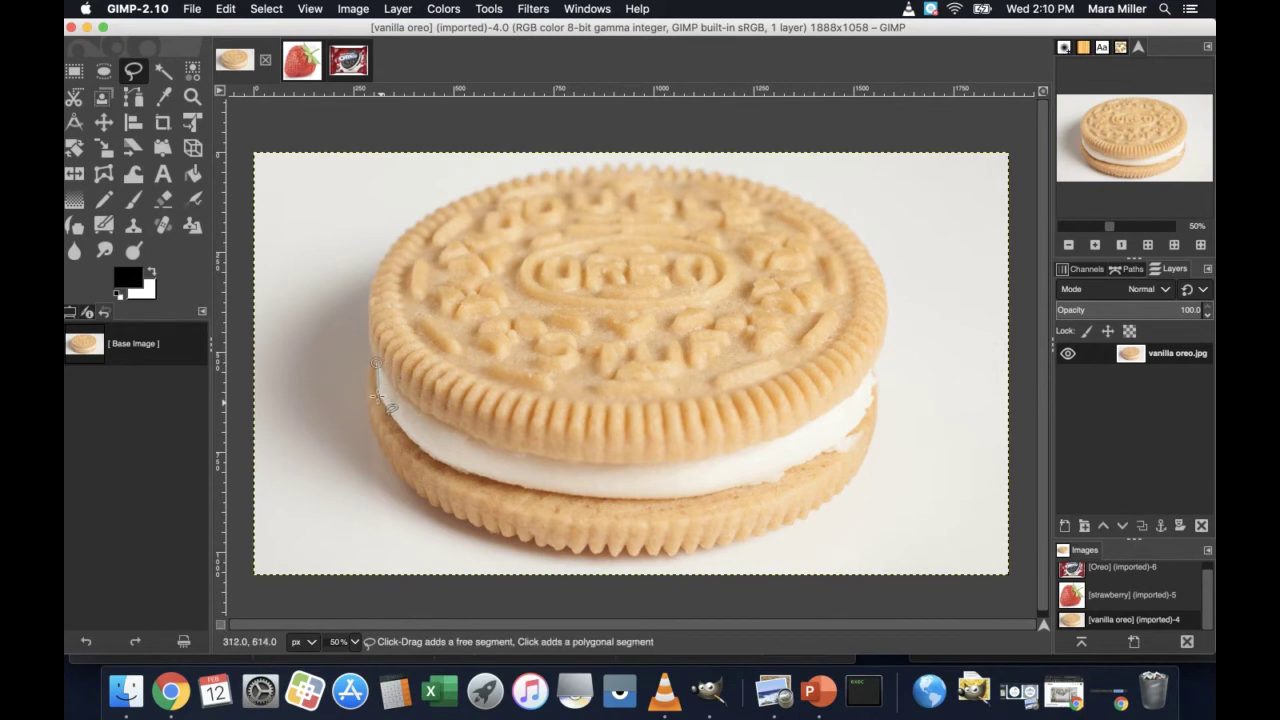
{"action": "left_click", "coordinate": [376, 394]}
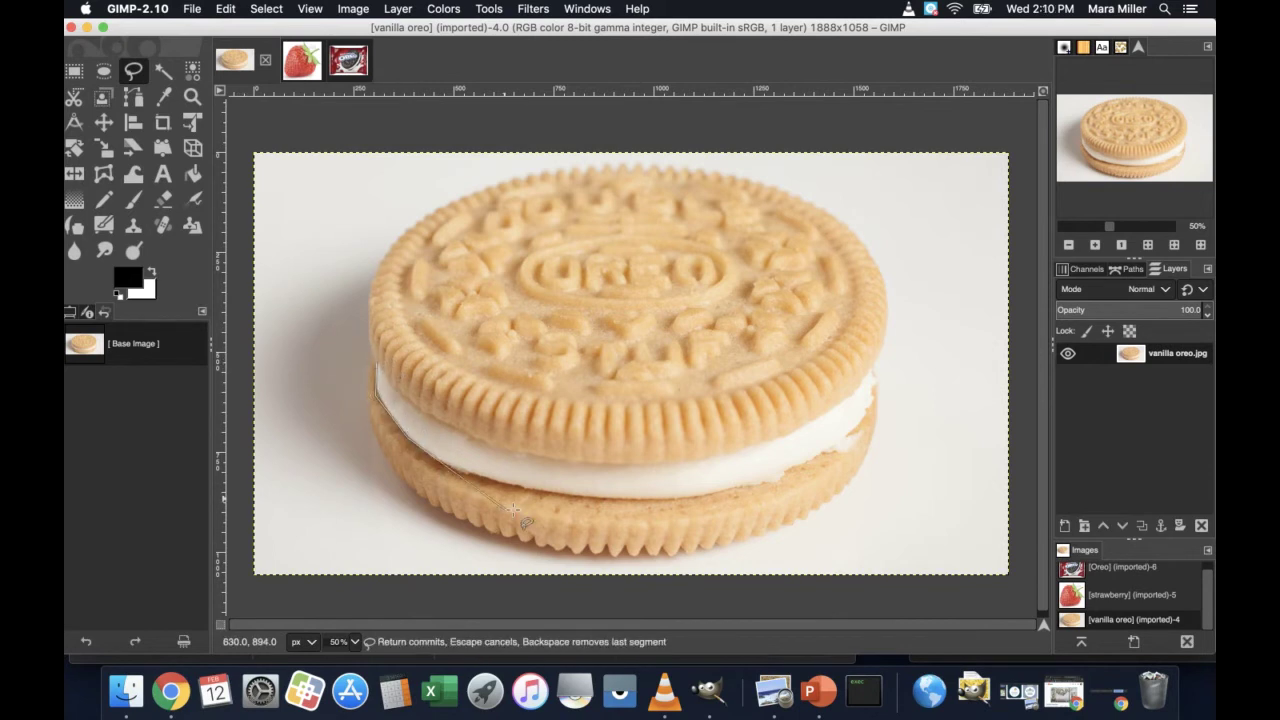
{"action": "left_click", "coordinate": [472, 489]}
{"action": "left_click", "coordinate": [750, 497]}
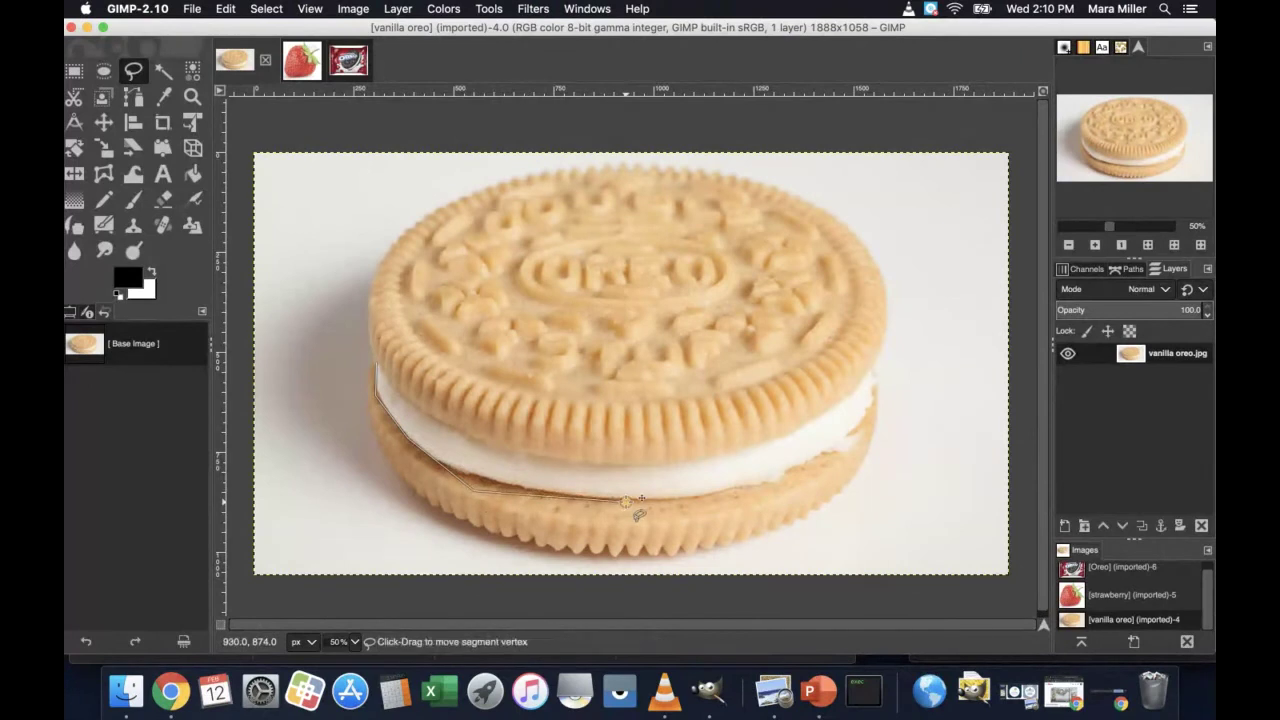
{"action": "left_click", "coordinate": [836, 457]}
Step: Continue the outline up the right side and back along the upper edge, closing it
{"action": "left_click", "coordinate": [873, 410]}
{"action": "left_click", "coordinate": [875, 365]}
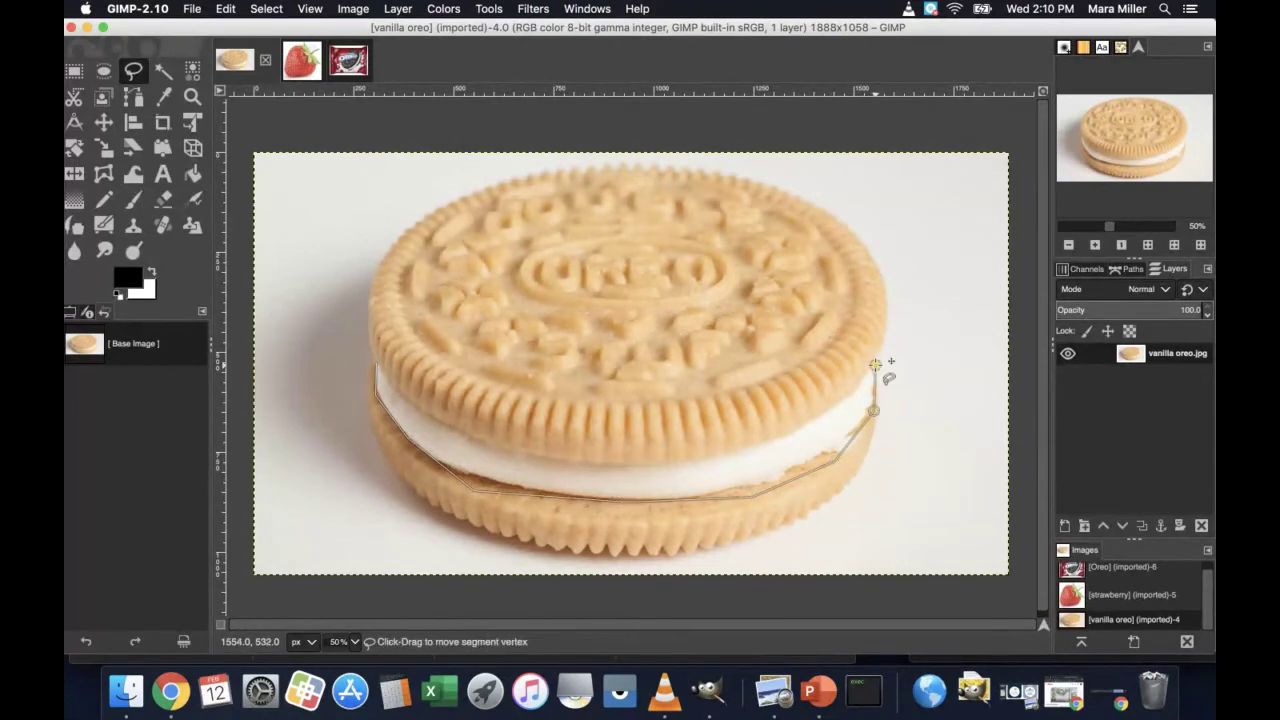
{"action": "left_click", "coordinate": [760, 428]}
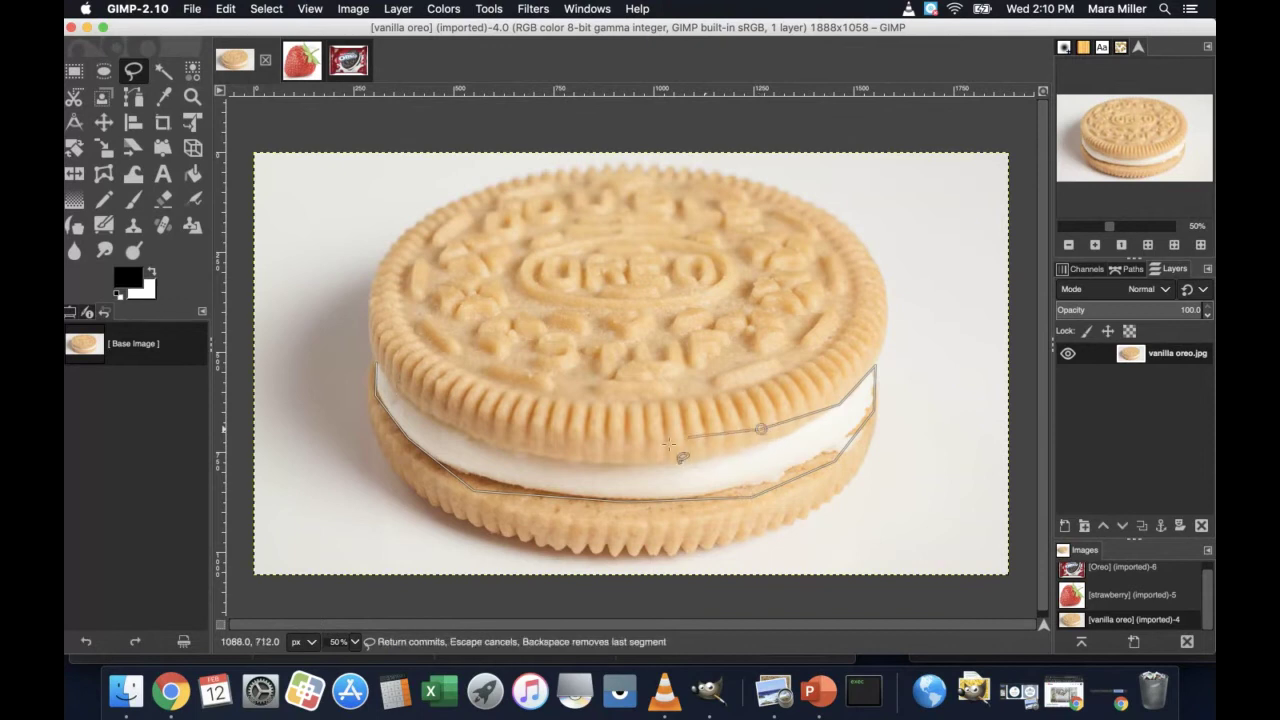
{"action": "left_click", "coordinate": [617, 463]}
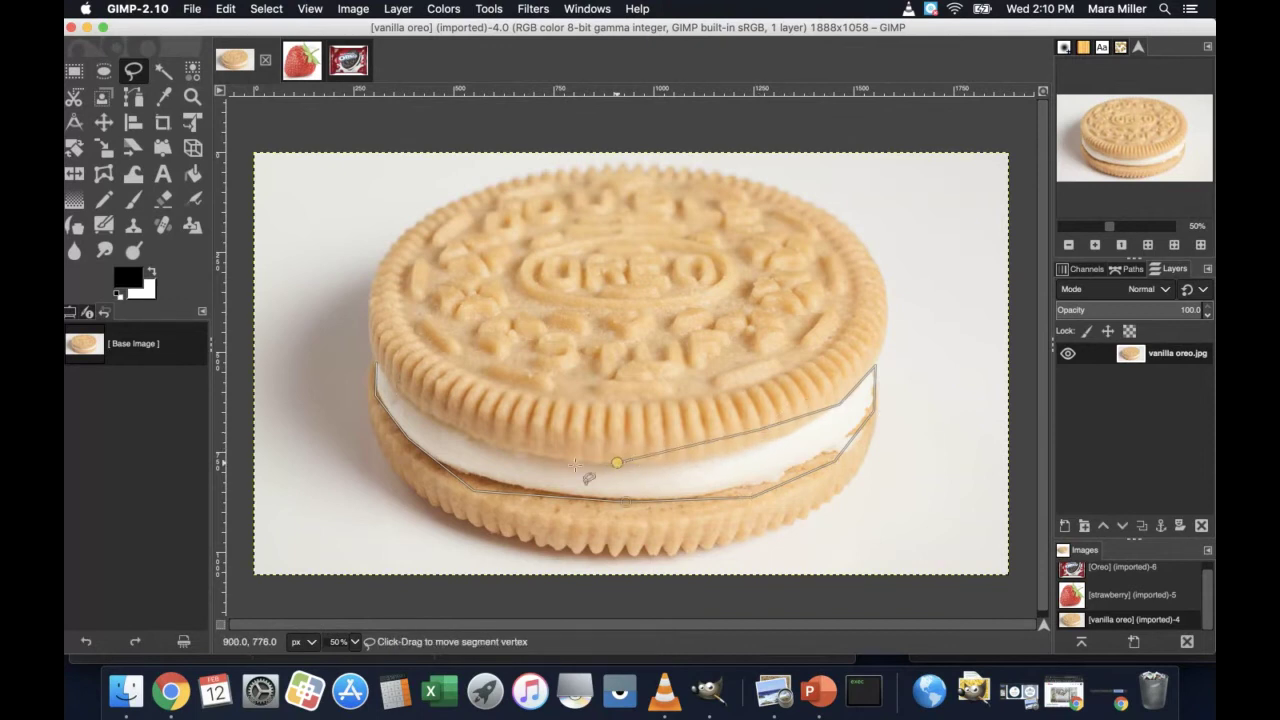
{"action": "left_click", "coordinate": [432, 422]}
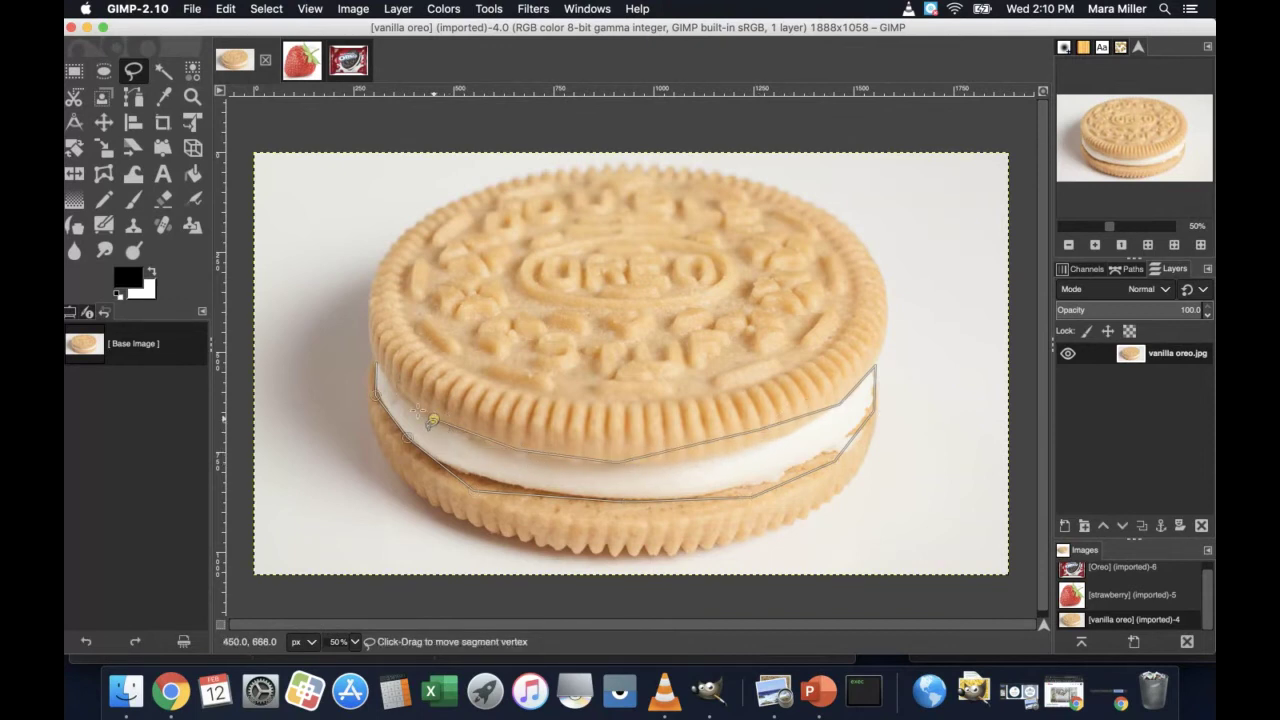
{"action": "left_click", "coordinate": [377, 367]}
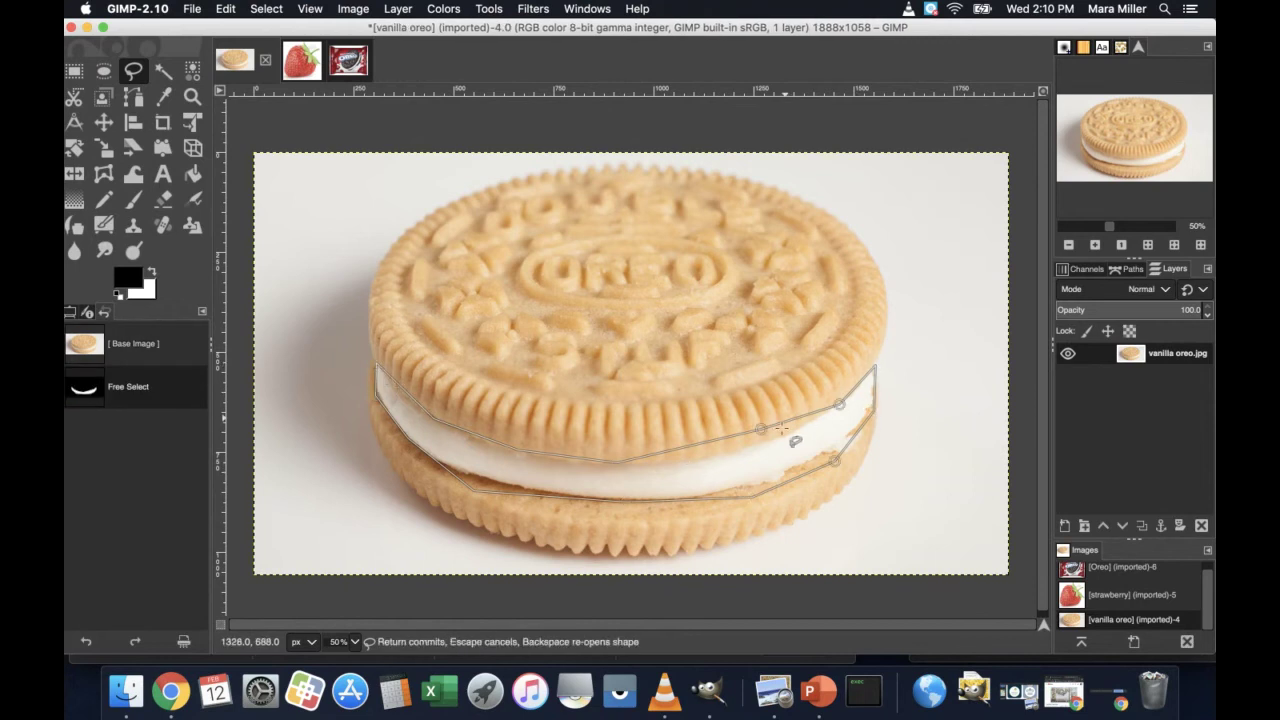
Step: Undo and redo the filling selection repeatedly, ending with it restored
{"action": "key", "text": "super+z"}
{"action": "key", "text": "super+y"}
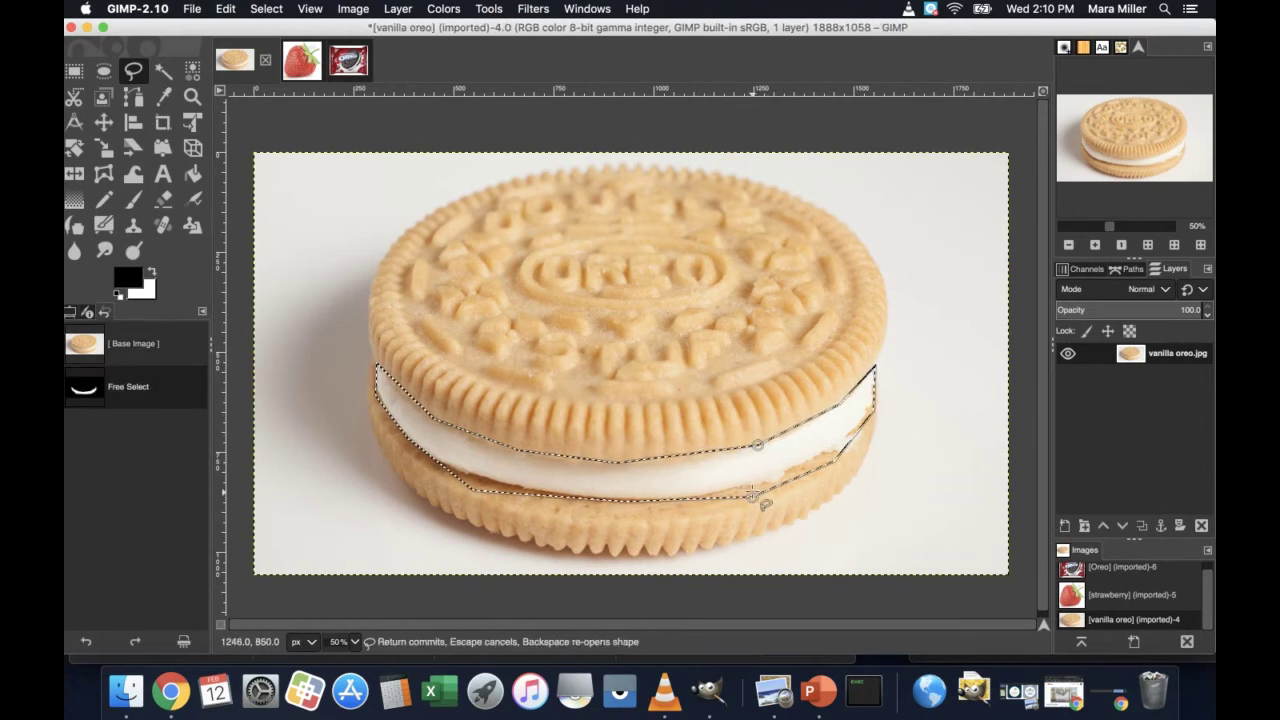
{"action": "key", "text": "super+z"}
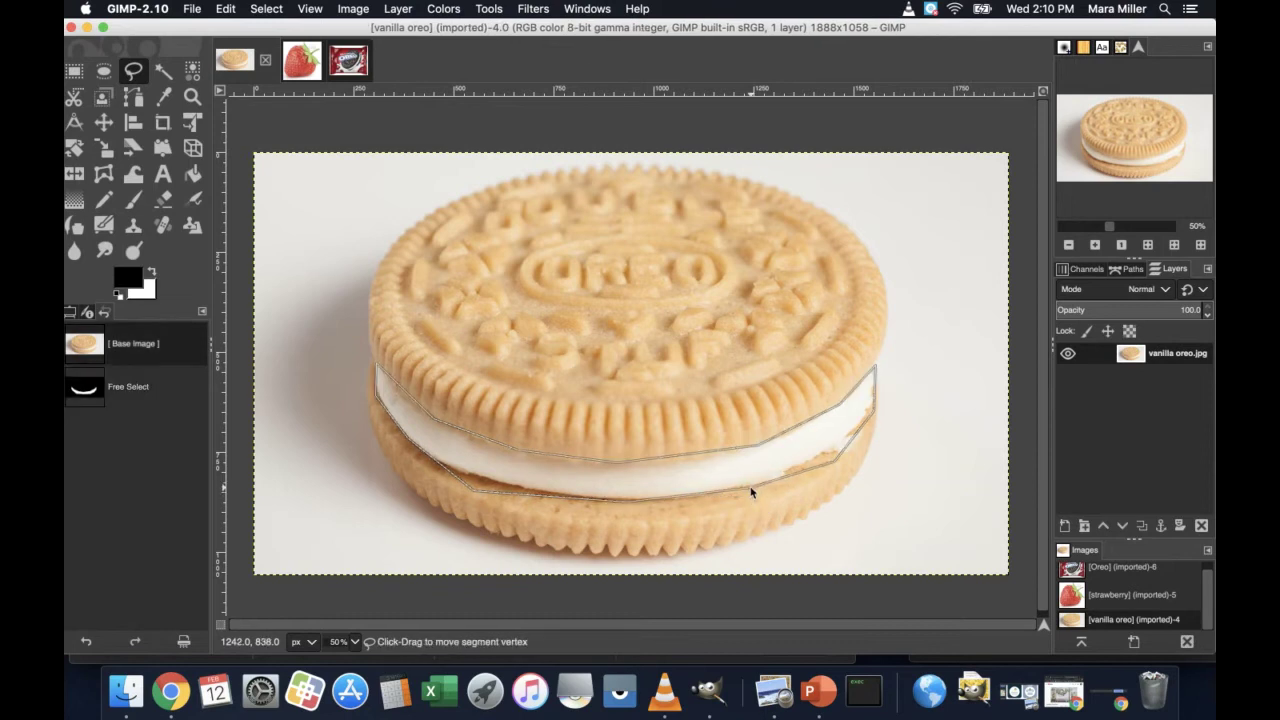
{"action": "key", "text": "super+y"}
{"action": "key", "text": "super+z"}
{"action": "key", "text": "super+y"}
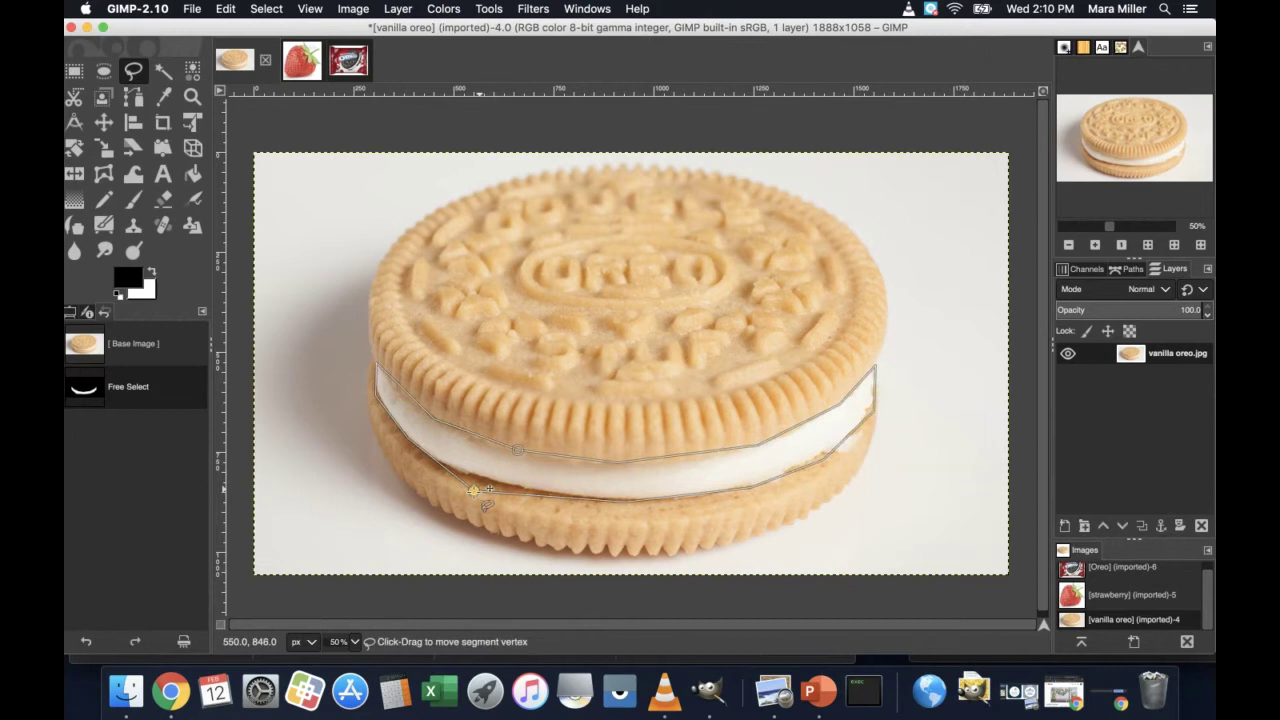
{"action": "key", "text": "super+z"}
{"action": "key", "text": "super+y"}
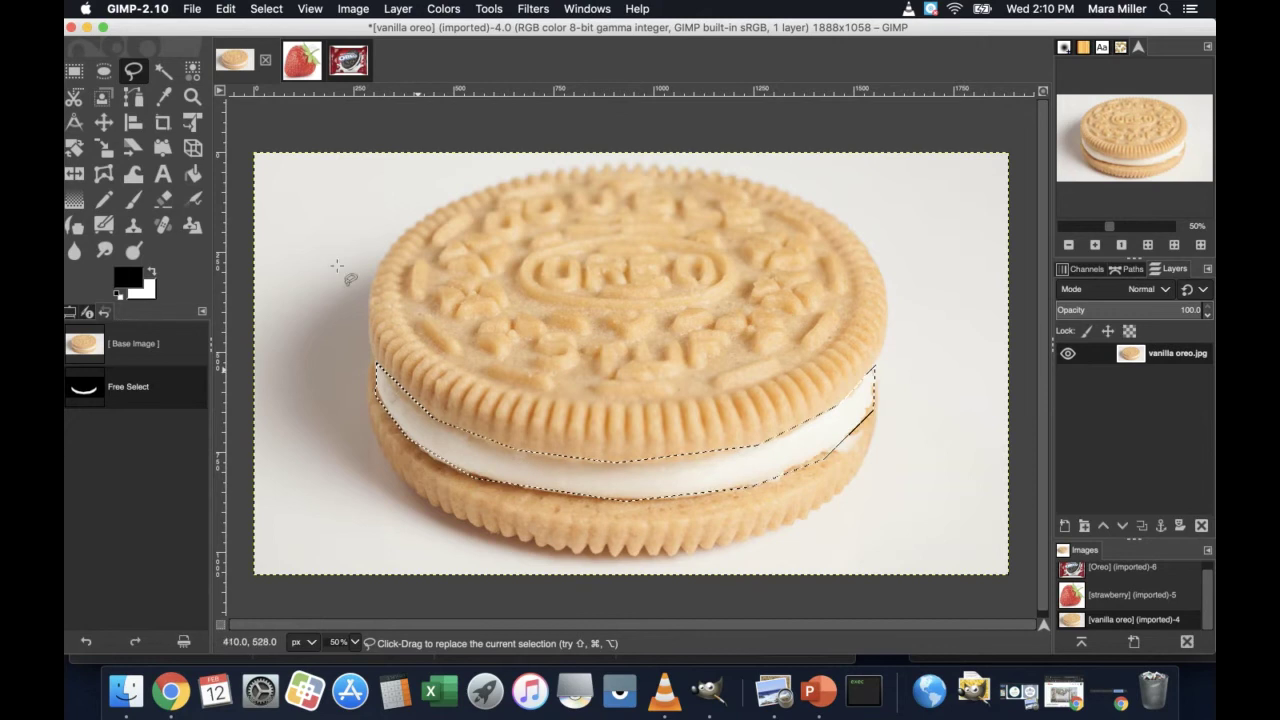
Step: Colorize the selected cream filling with the red c6182a
{"action": "left_click", "coordinate": [443, 9]}
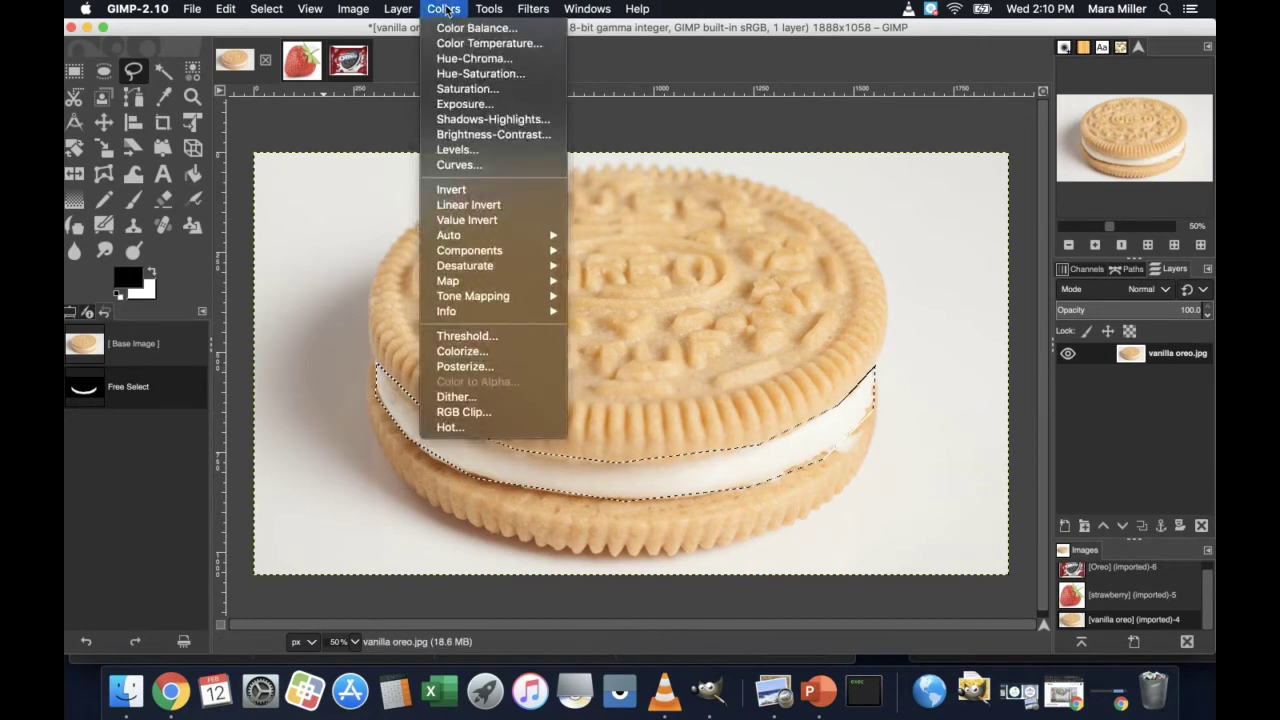
{"action": "left_click", "coordinate": [436, 351]}
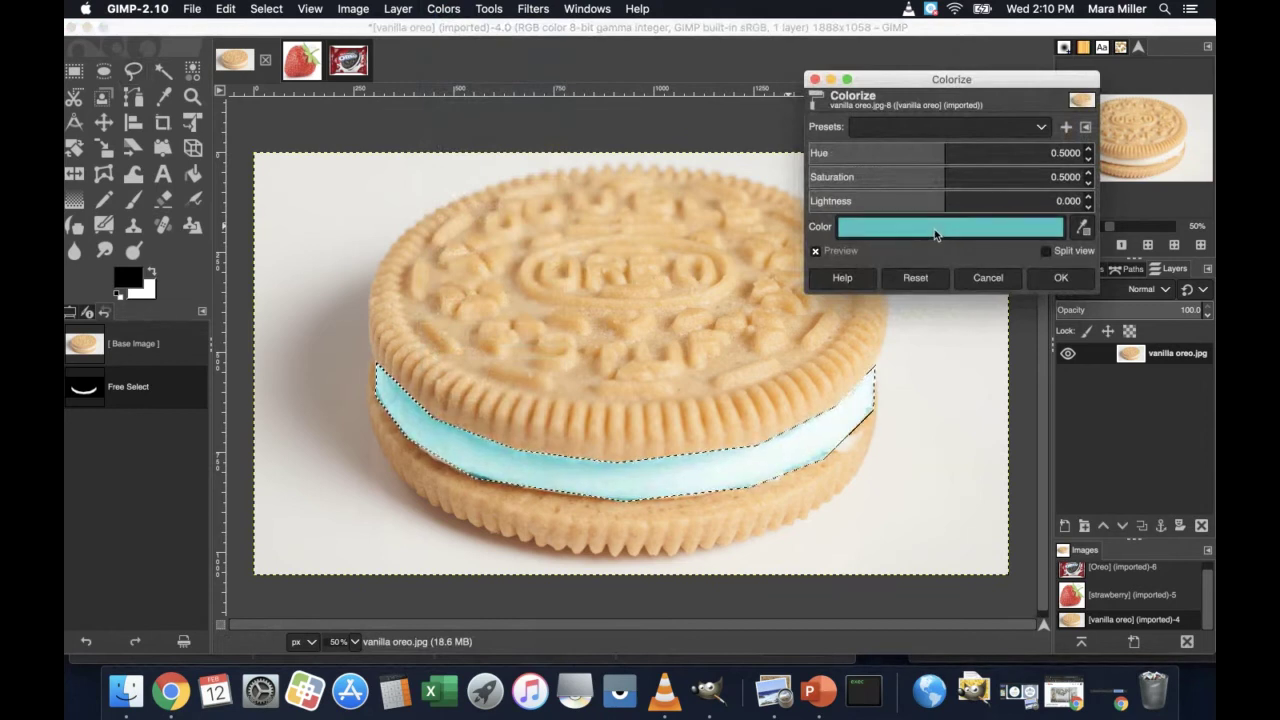
{"action": "left_click", "coordinate": [934, 228]}
{"action": "left_click_drag", "start_coordinate": [921, 145], "coordinate": [893, 183]}
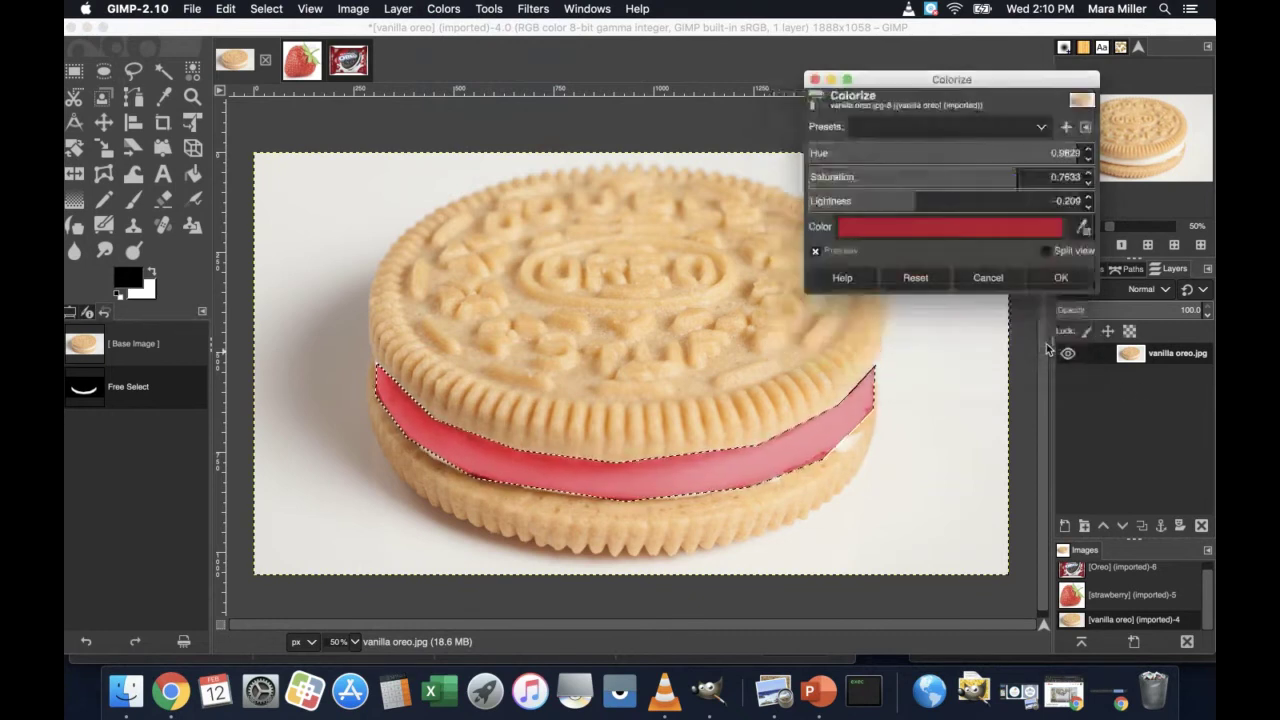
{"action": "left_click", "coordinate": [1048, 336]}
{"action": "left_click", "coordinate": [1062, 279]}
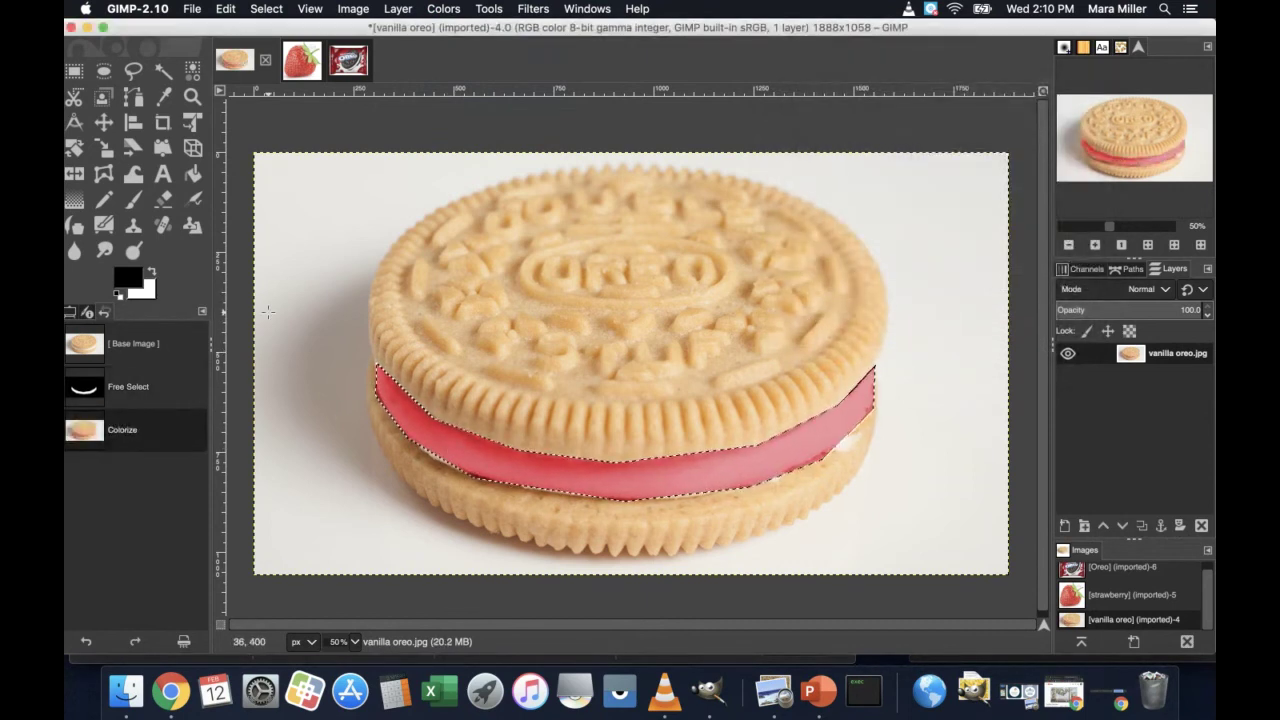
Step: Clear the filling selection and outline the cookie's left, bottom and right edges with Free Select
{"action": "left_click", "coordinate": [254, 10]}
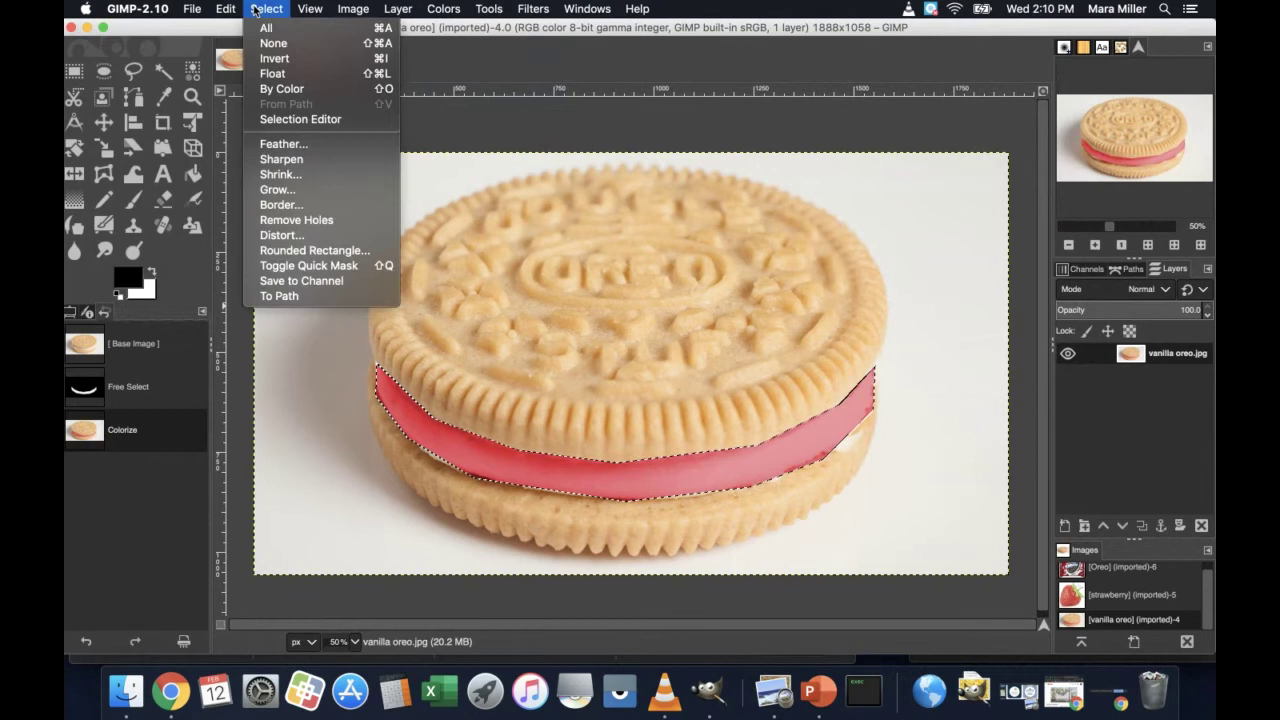
{"action": "left_click", "coordinate": [272, 44]}
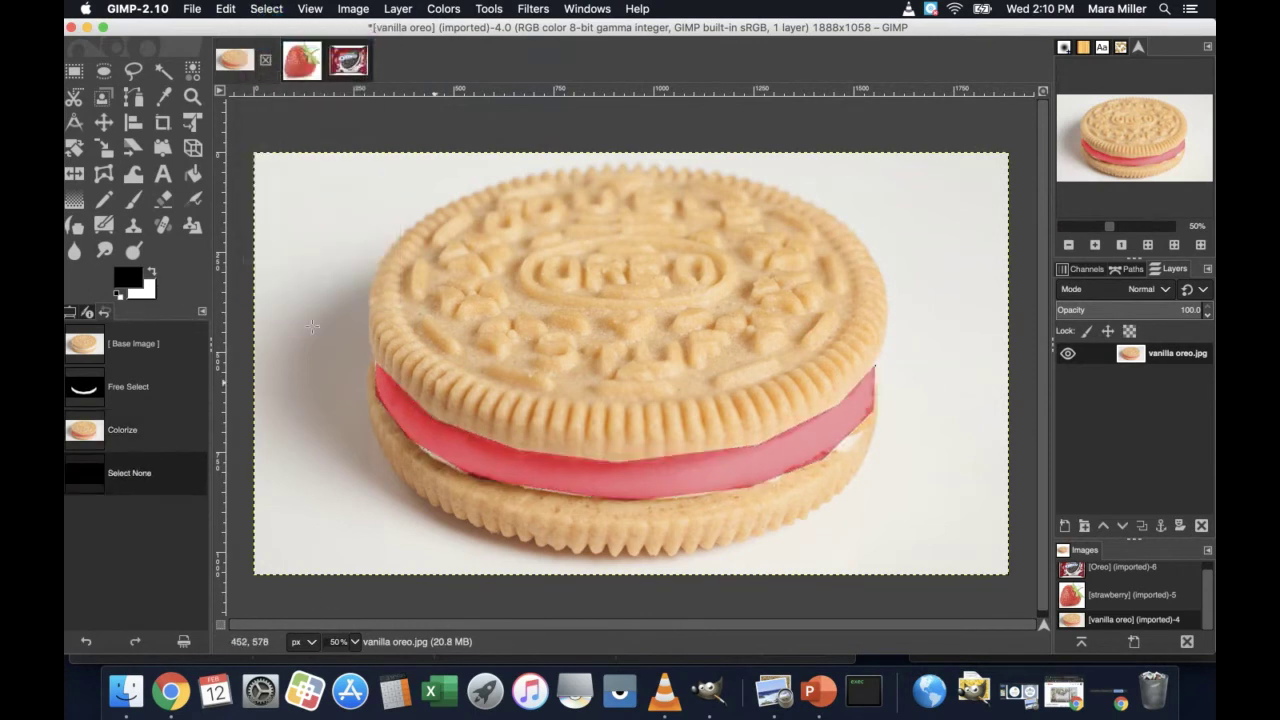
{"action": "left_click", "coordinate": [133, 70]}
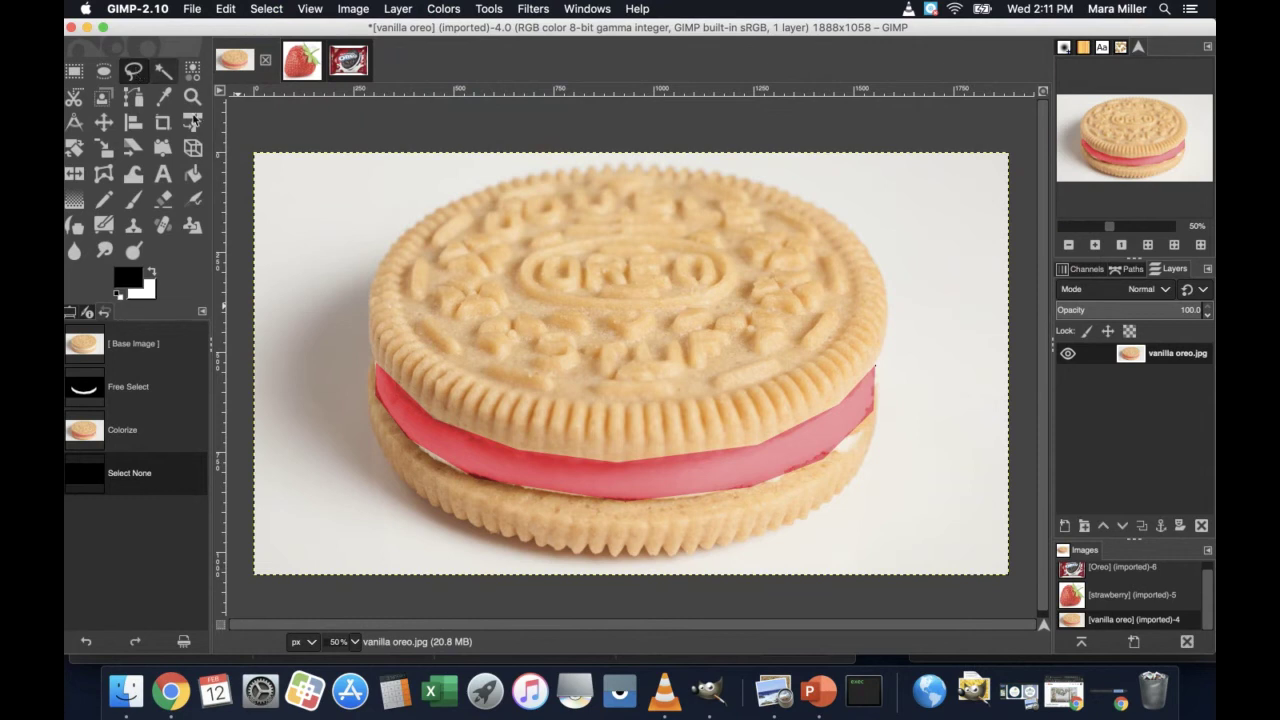
{"action": "left_click_drag", "start_coordinate": [371, 277], "coordinate": [370, 428]}
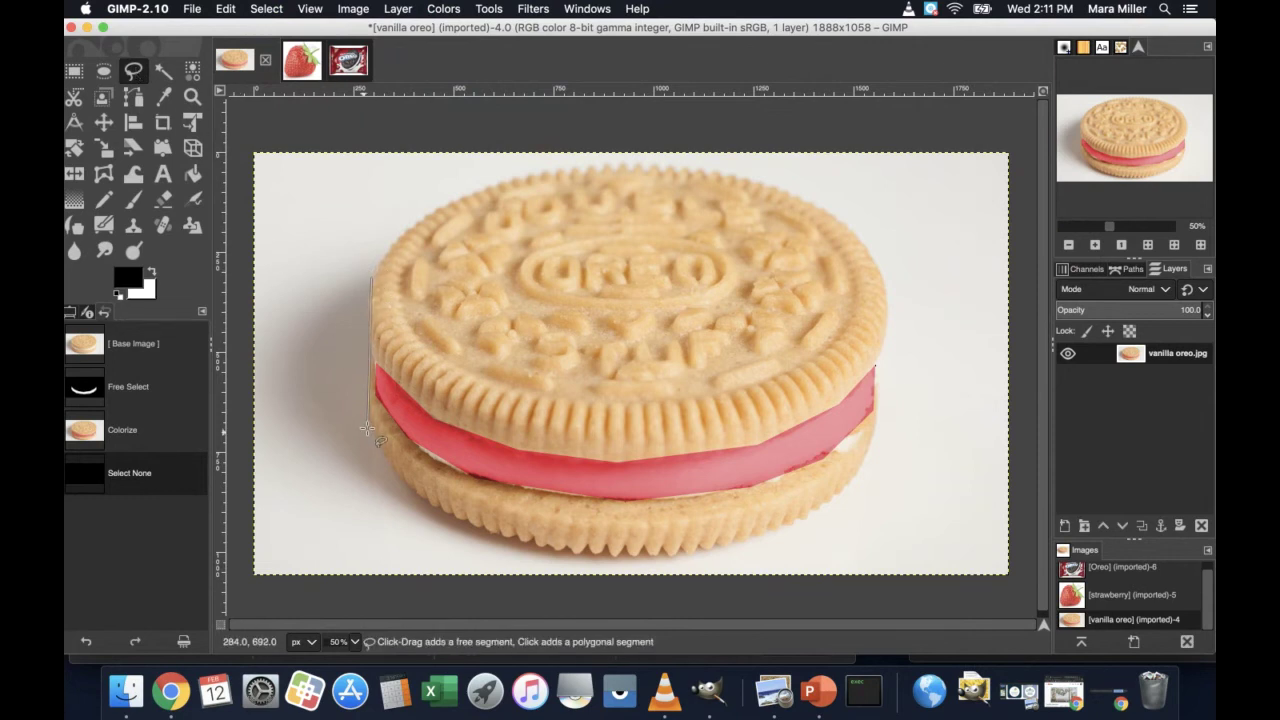
{"action": "left_click", "coordinate": [574, 558]}
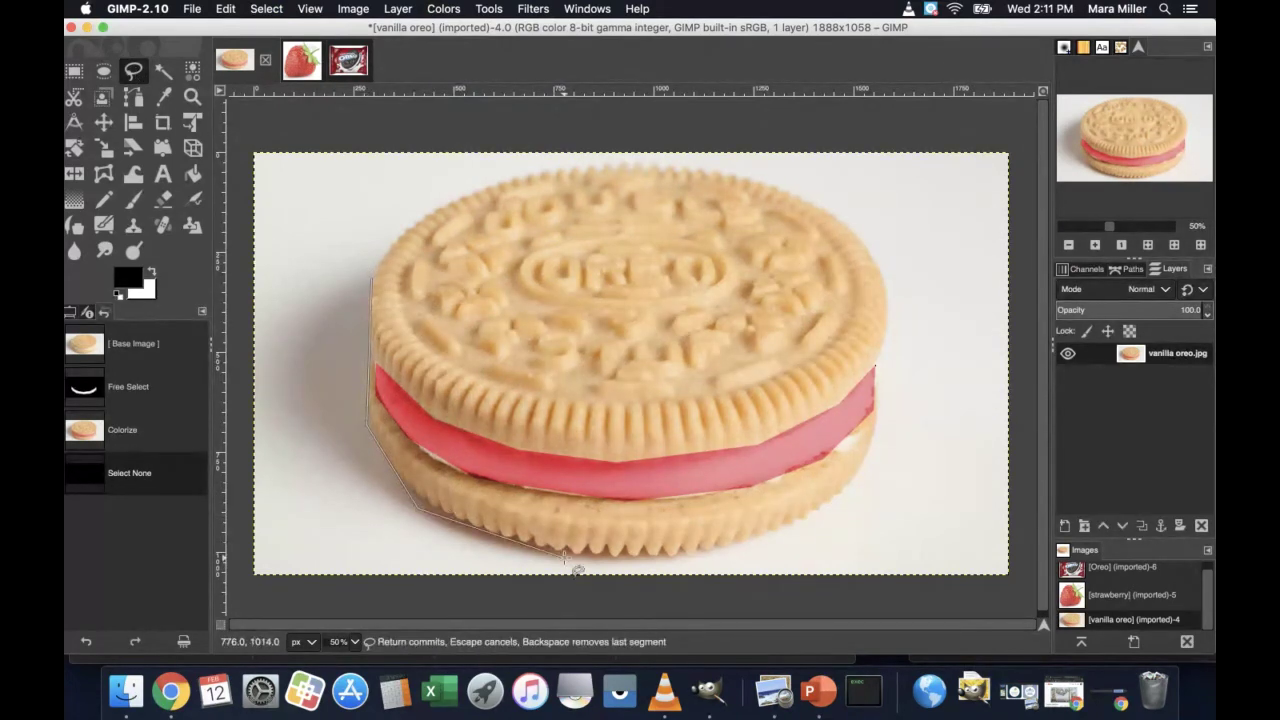
{"action": "left_click", "coordinate": [765, 538]}
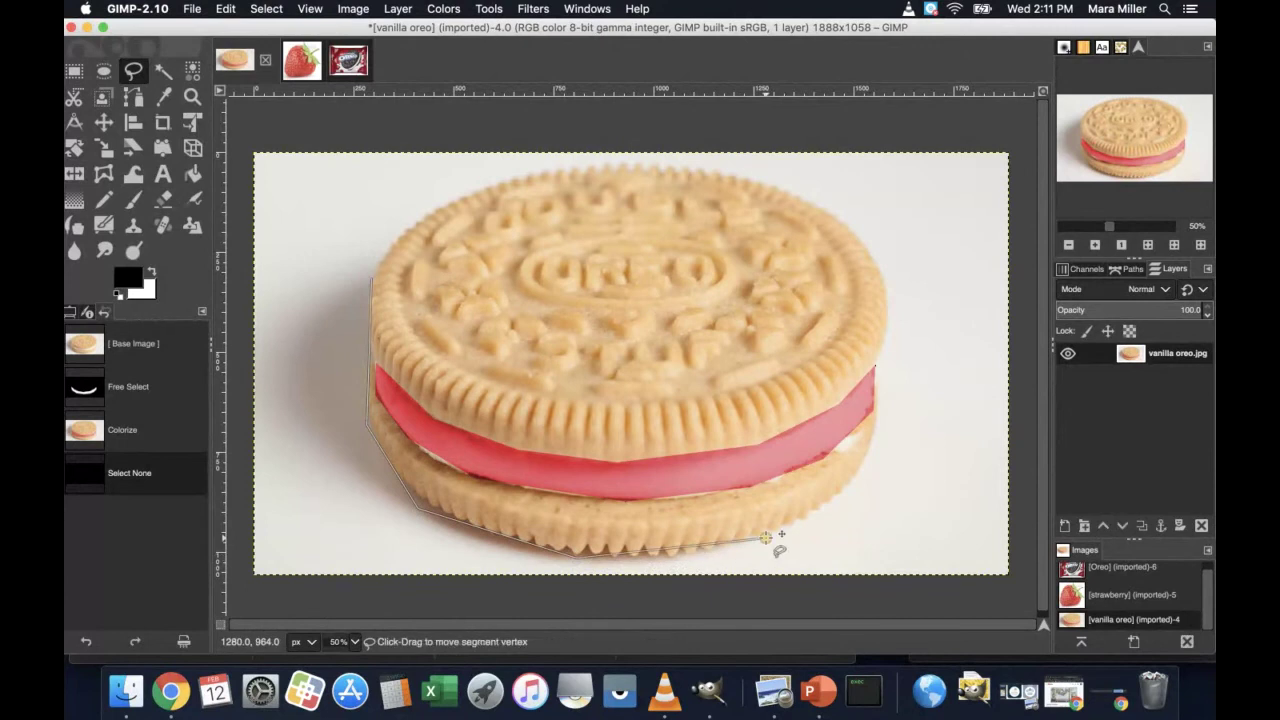
{"action": "left_click", "coordinate": [863, 484]}
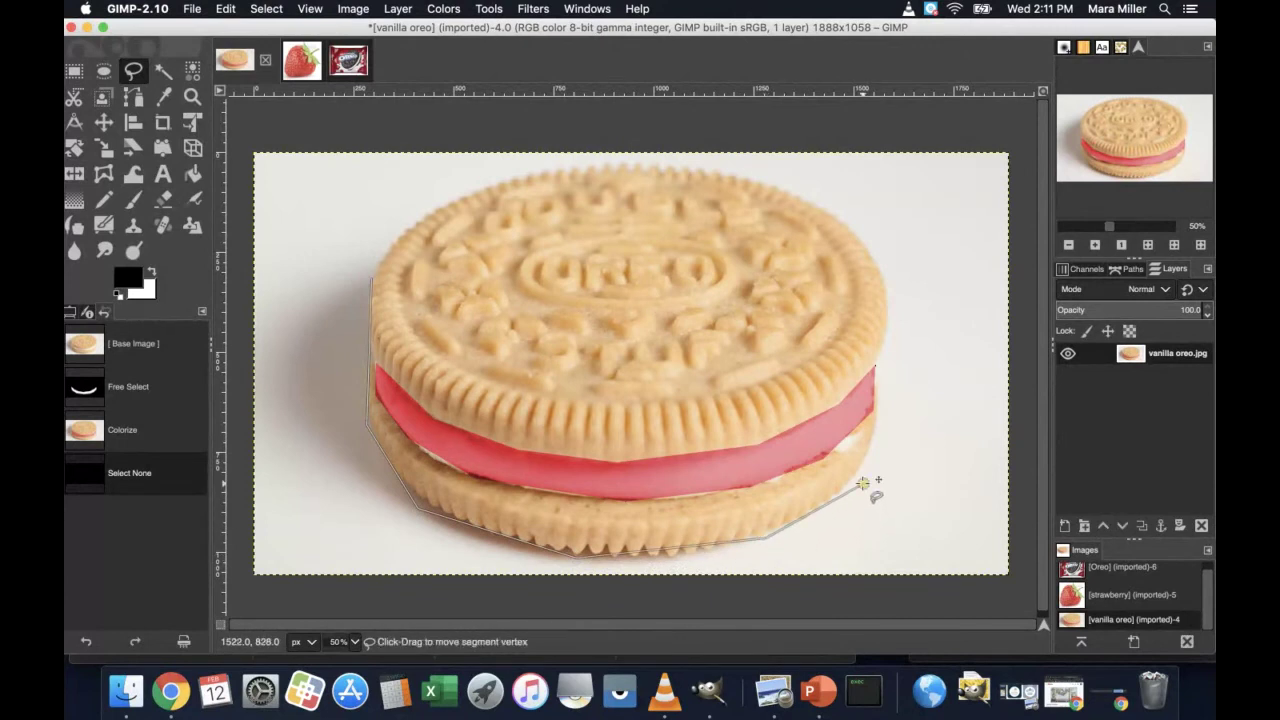
{"action": "left_click", "coordinate": [880, 425]}
{"action": "left_click", "coordinate": [886, 326]}
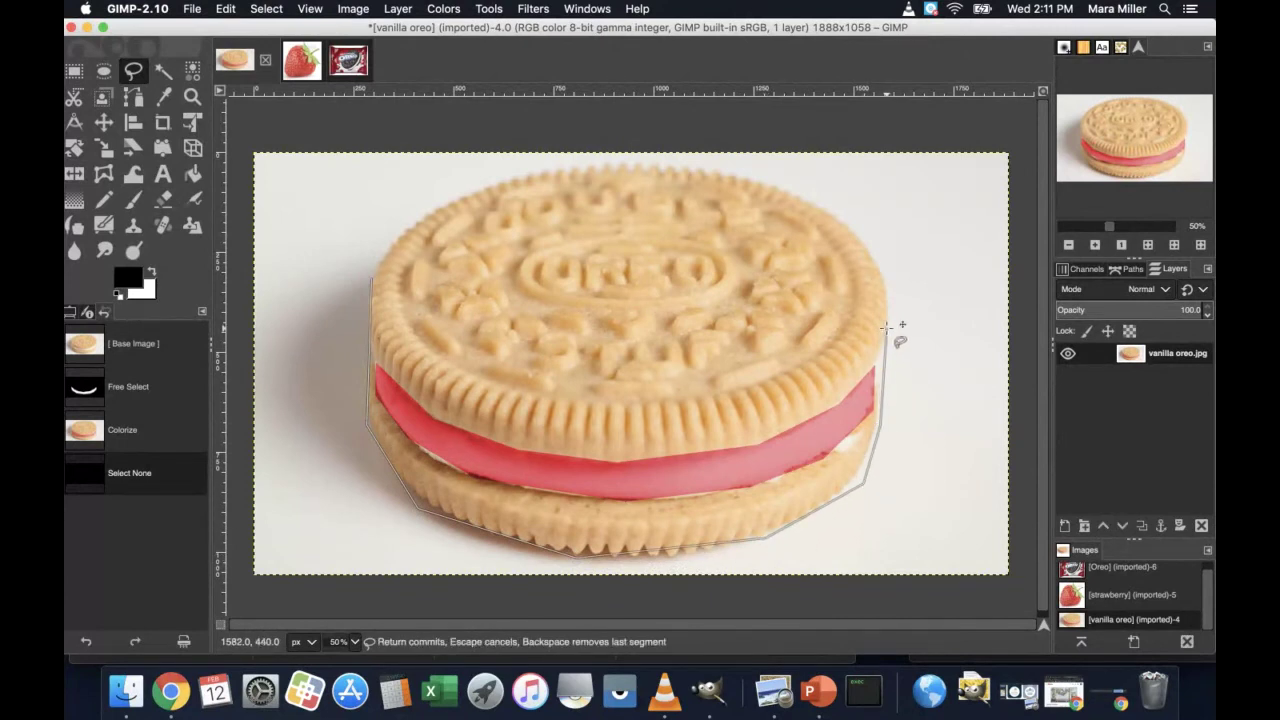
Step: Trace the cookie's top edge, close the outline and commit the selection
{"action": "left_click", "coordinate": [887, 256]}
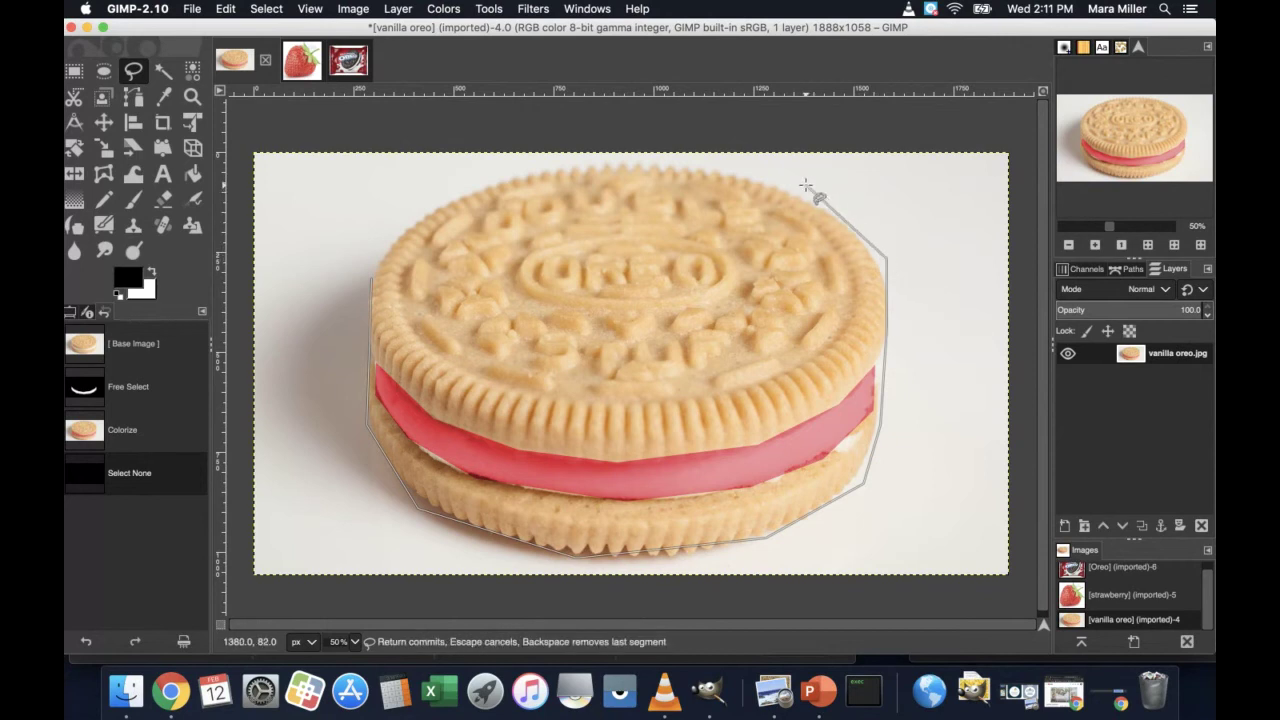
{"action": "left_click", "coordinate": [793, 183]}
{"action": "left_click", "coordinate": [679, 160]}
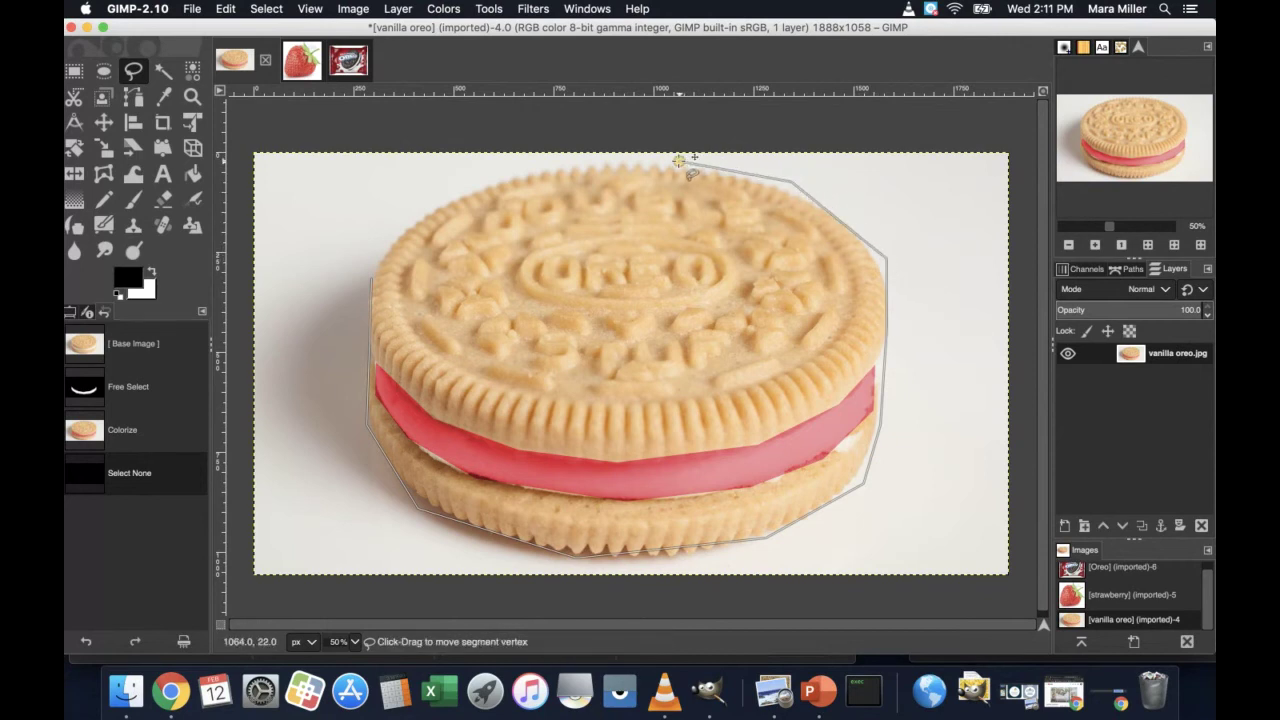
{"action": "left_click", "coordinate": [555, 170]}
{"action": "left_click", "coordinate": [452, 203]}
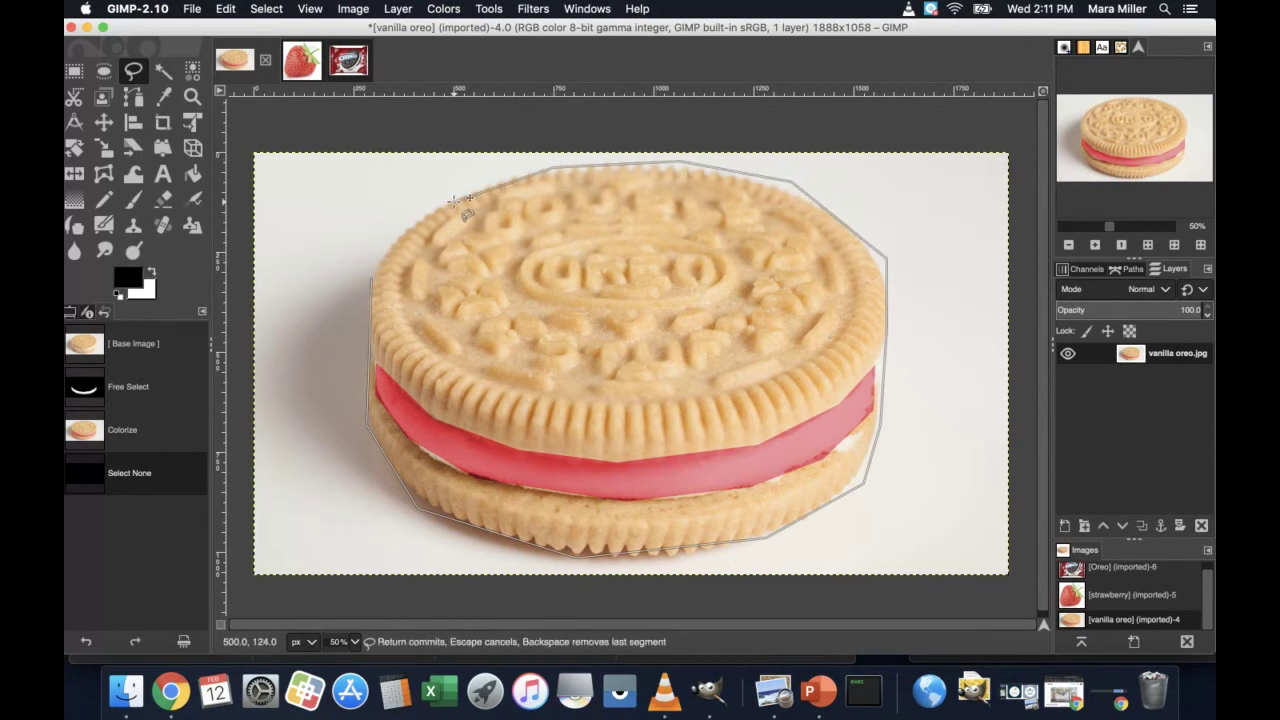
{"action": "left_click", "coordinate": [385, 238]}
{"action": "left_click", "coordinate": [371, 277]}
{"action": "key", "text": "Return"}
Step: Adjust the outline's points to hug the cookie edge, recommit, and copy the selection
{"action": "key", "text": "ctrl+z"}
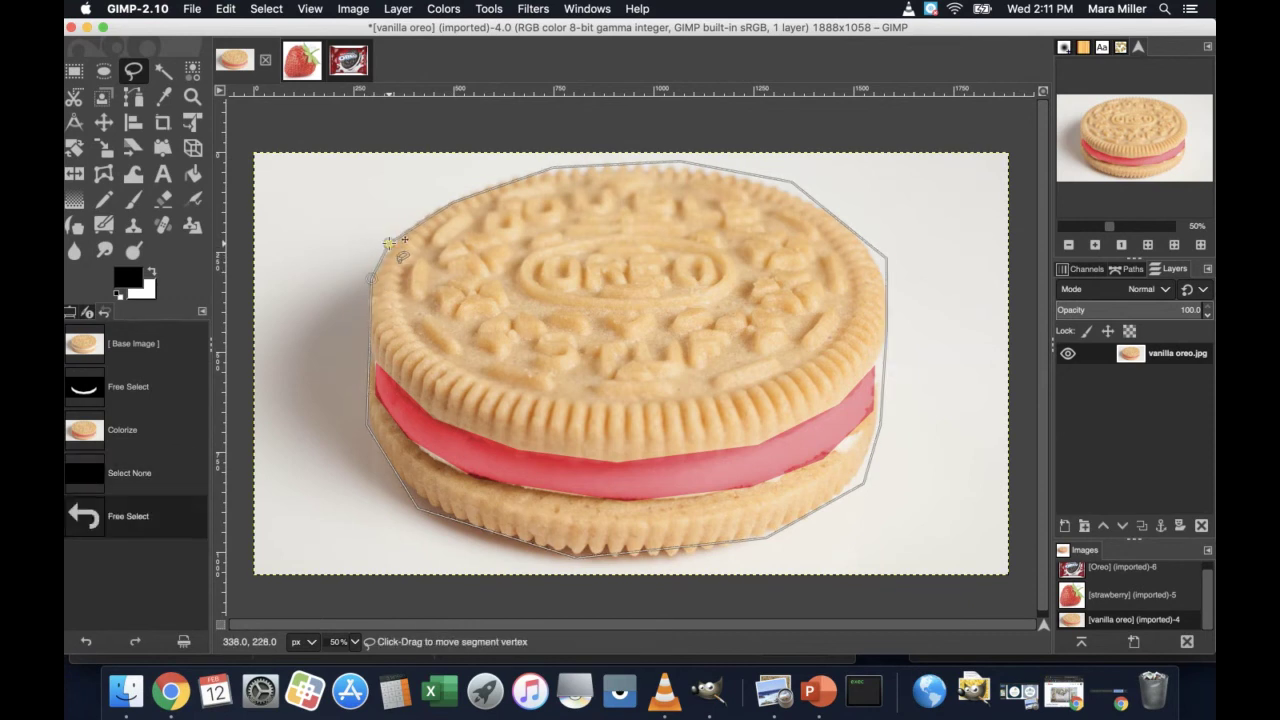
{"action": "left_click_drag", "start_coordinate": [891, 251], "coordinate": [884, 265]}
{"action": "left_click_drag", "start_coordinate": [804, 184], "coordinate": [818, 199]}
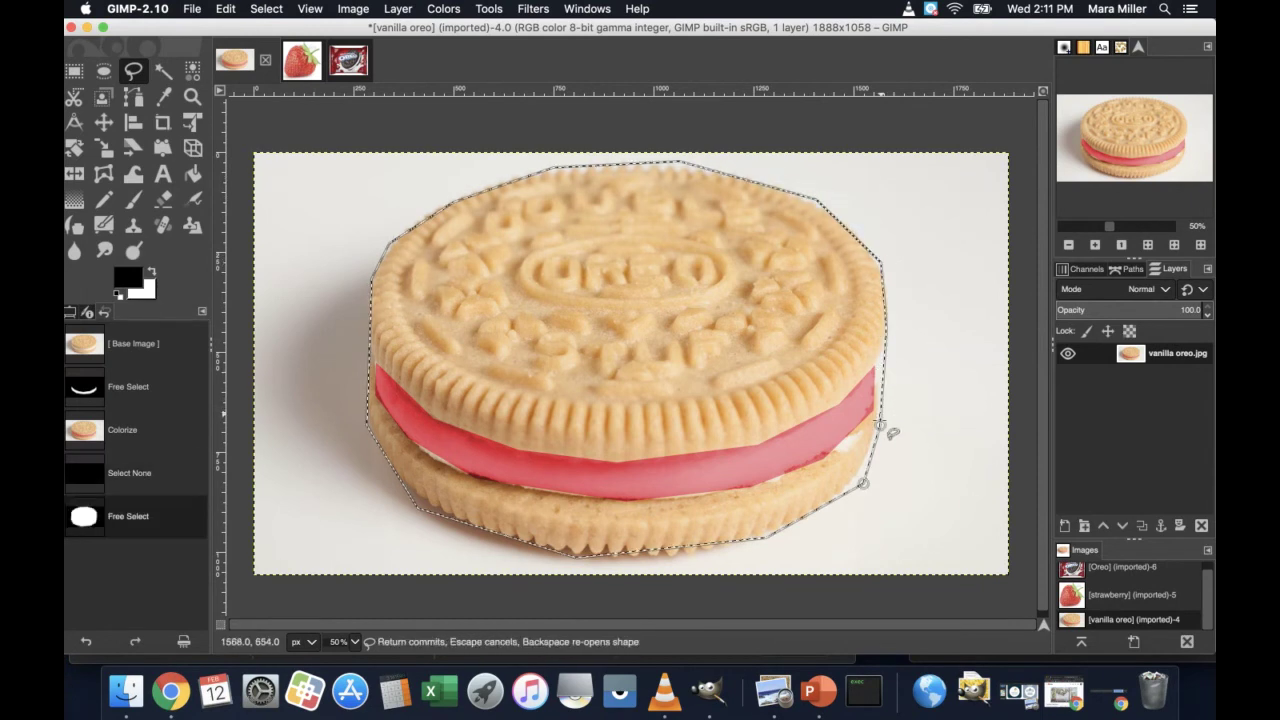
{"action": "left_click_drag", "start_coordinate": [887, 430], "coordinate": [880, 420]}
{"action": "mouse_move", "coordinate": [678, 160]}
{"action": "left_mouse_down"}
{"action": "mouse_move", "coordinate": [691, 157]}
{"action": "mouse_move", "coordinate": [676, 163]}
{"action": "left_mouse_up"}
{"action": "left_click_drag", "start_coordinate": [420, 497], "coordinate": [424, 509]}
{"action": "key", "text": "Return"}
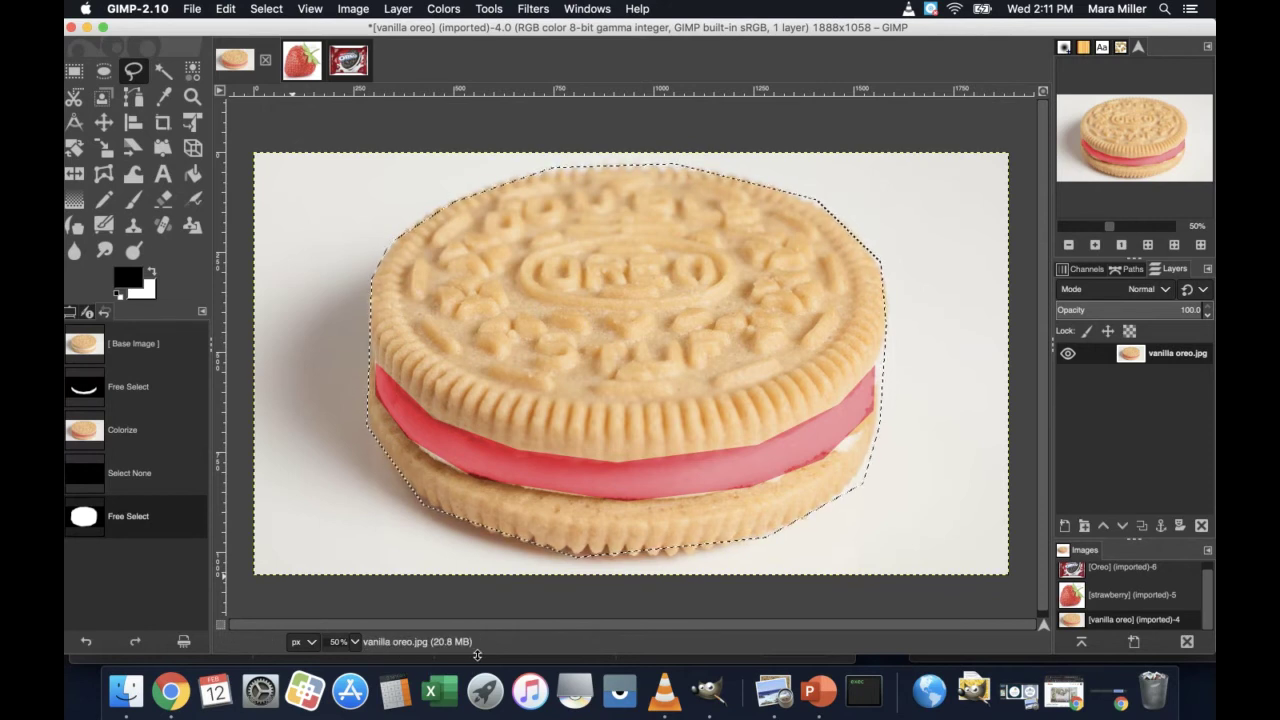
{"action": "key", "text": "super+c"}
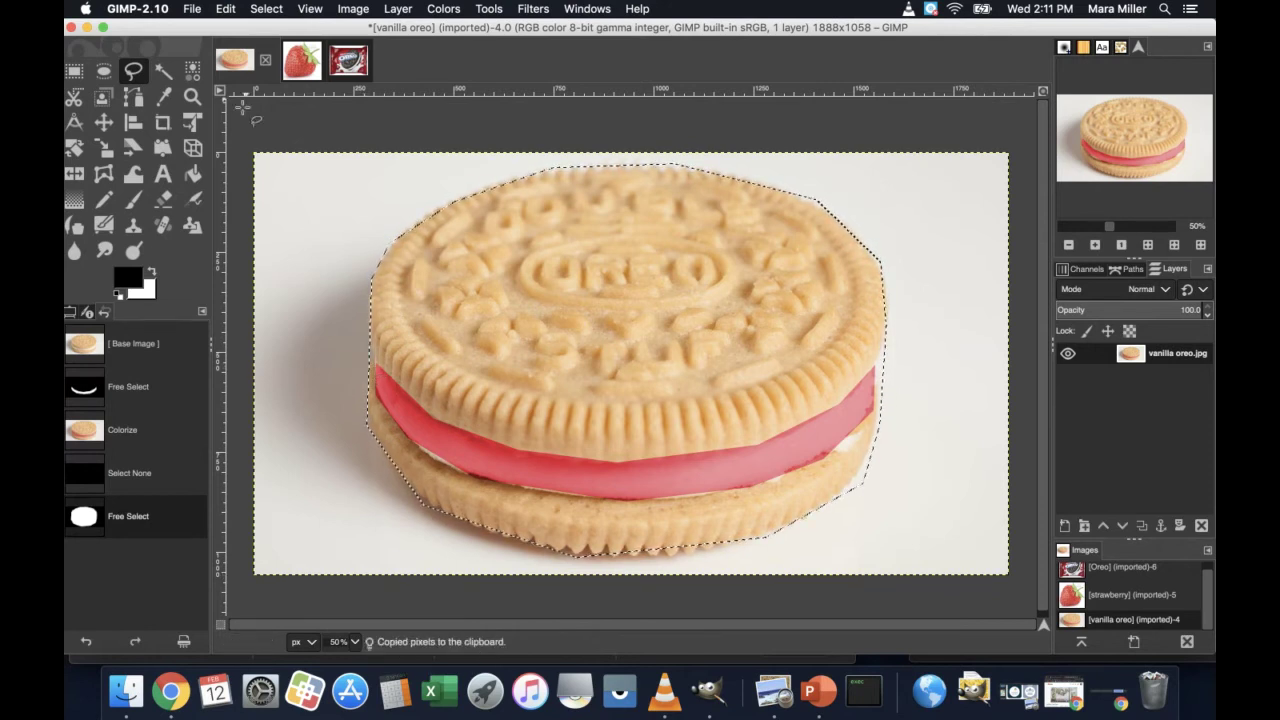
Step: Paste the cookie into the Oreo package image, reposition it, and make it Pasted Layer #1
{"action": "left_click", "coordinate": [350, 61]}
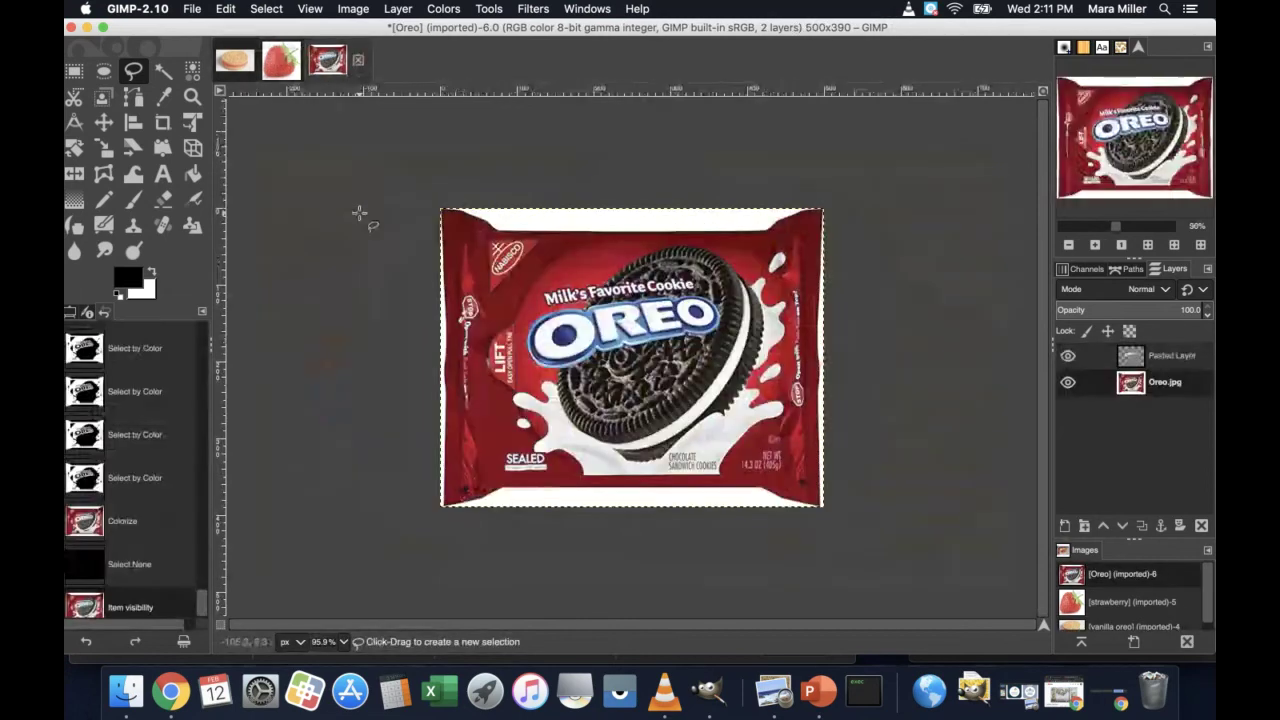
{"action": "key", "text": "super+v"}
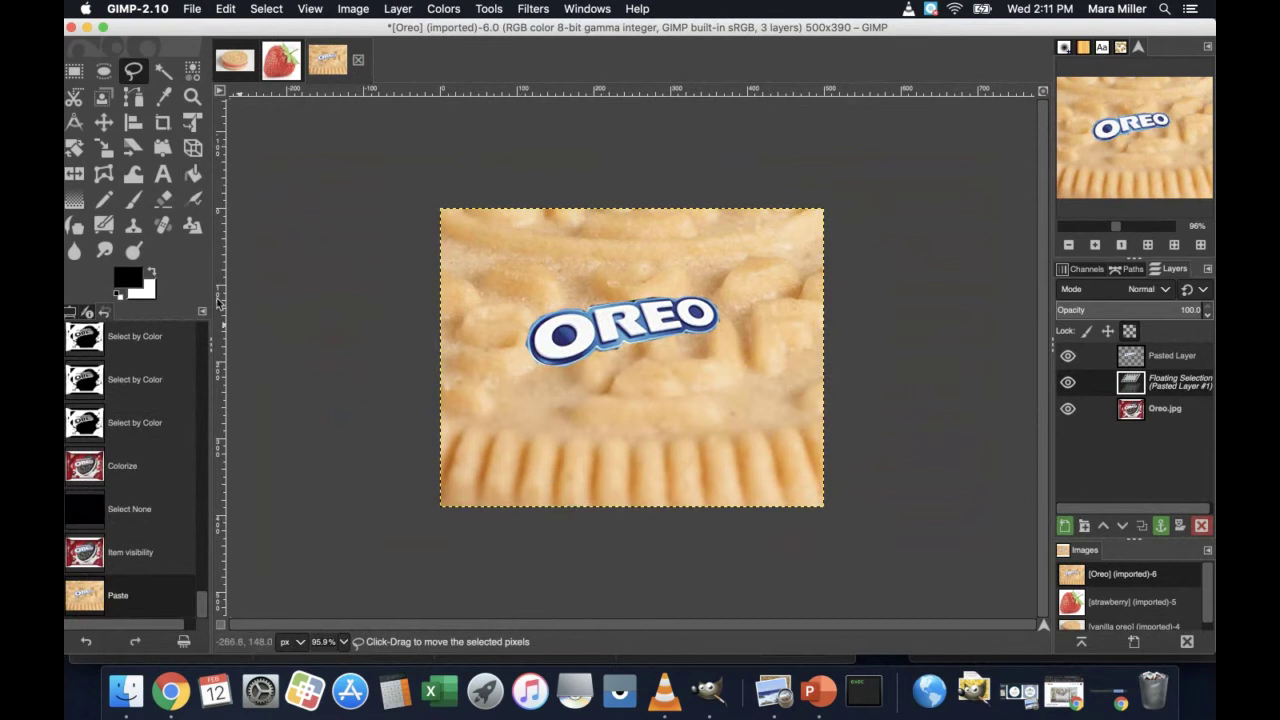
{"action": "left_click", "coordinate": [104, 124]}
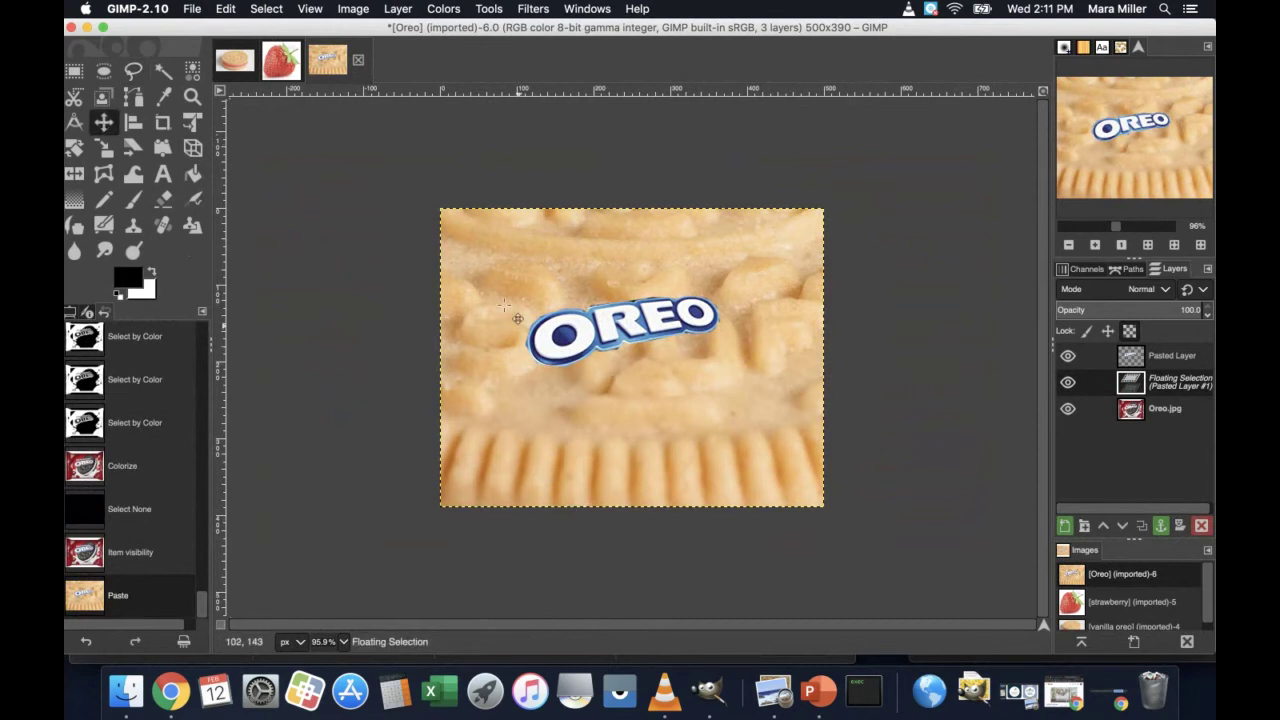
{"action": "left_click_drag", "start_coordinate": [498, 300], "coordinate": [676, 387]}
{"action": "left_click_drag", "start_coordinate": [489, 262], "coordinate": [497, 387]}
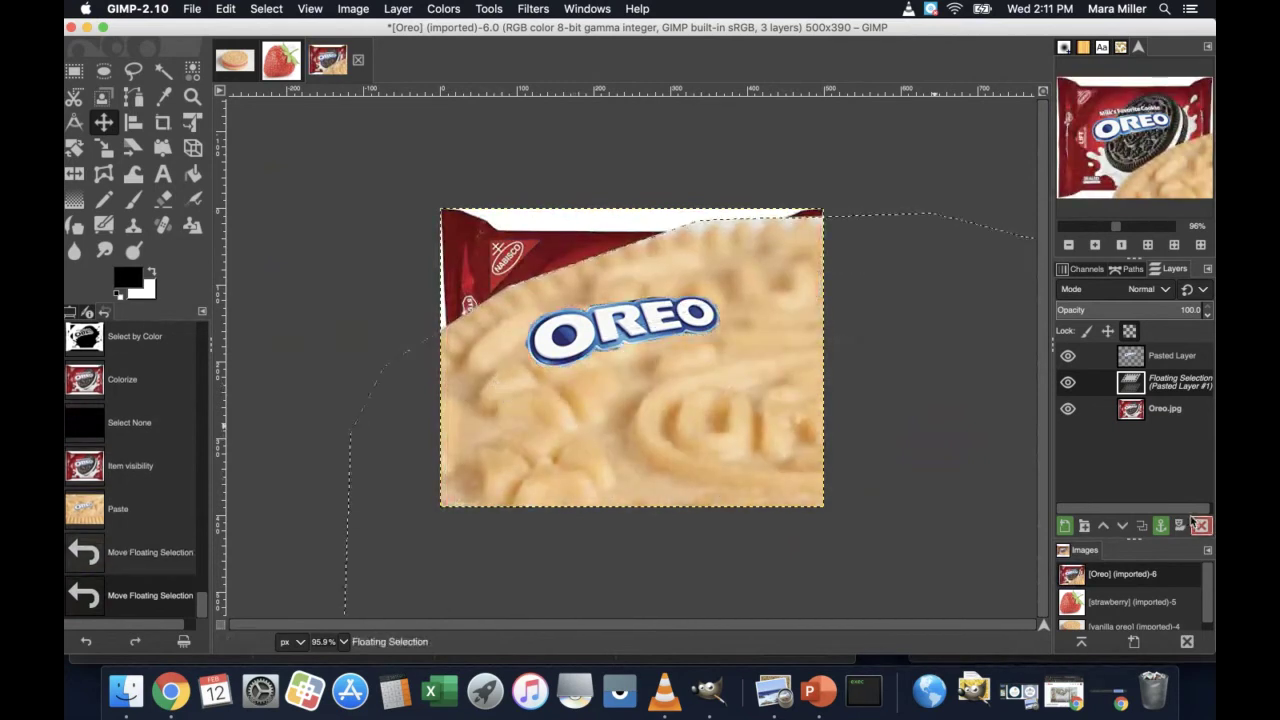
{"action": "left_click", "coordinate": [1065, 525]}
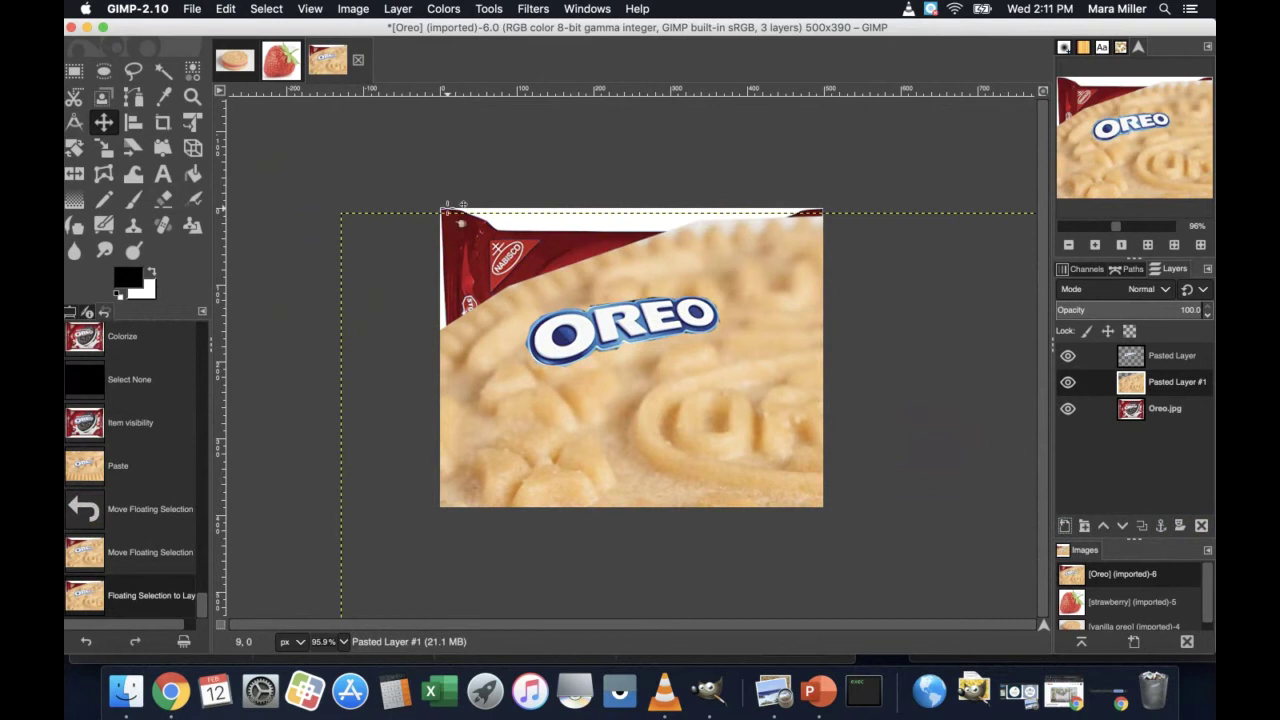
Step: Scale the pasted cookie layer to 729 x 553
{"action": "left_click", "coordinate": [103, 148]}
{"action": "left_click", "coordinate": [349, 209]}
{"action": "left_click_drag", "start_coordinate": [349, 209], "coordinate": [686, 476]}
{"action": "left_click_drag", "start_coordinate": [747, 398], "coordinate": [937, 556]}
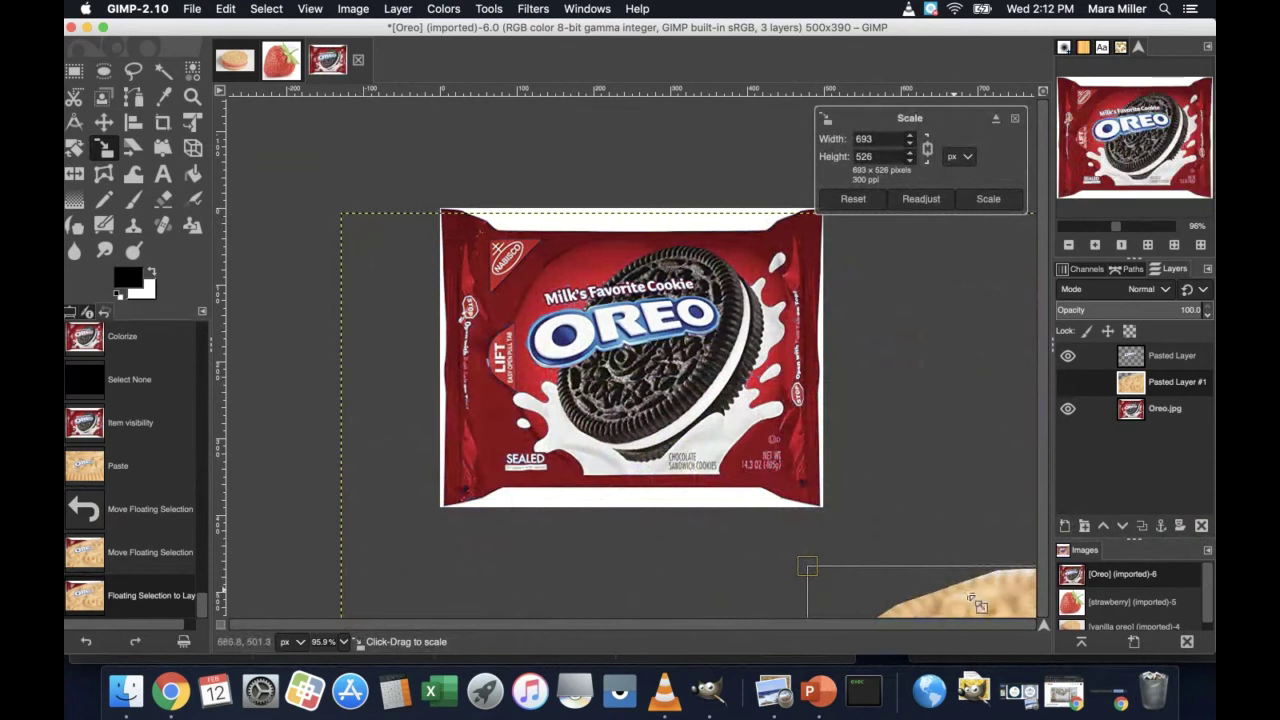
{"action": "mouse_move", "coordinate": [807, 567]}
{"action": "left_mouse_down"}
{"action": "mouse_move", "coordinate": [414, 268]}
{"action": "mouse_move", "coordinate": [920, 574]}
{"action": "mouse_move", "coordinate": [820, 579]}
{"action": "left_mouse_up"}
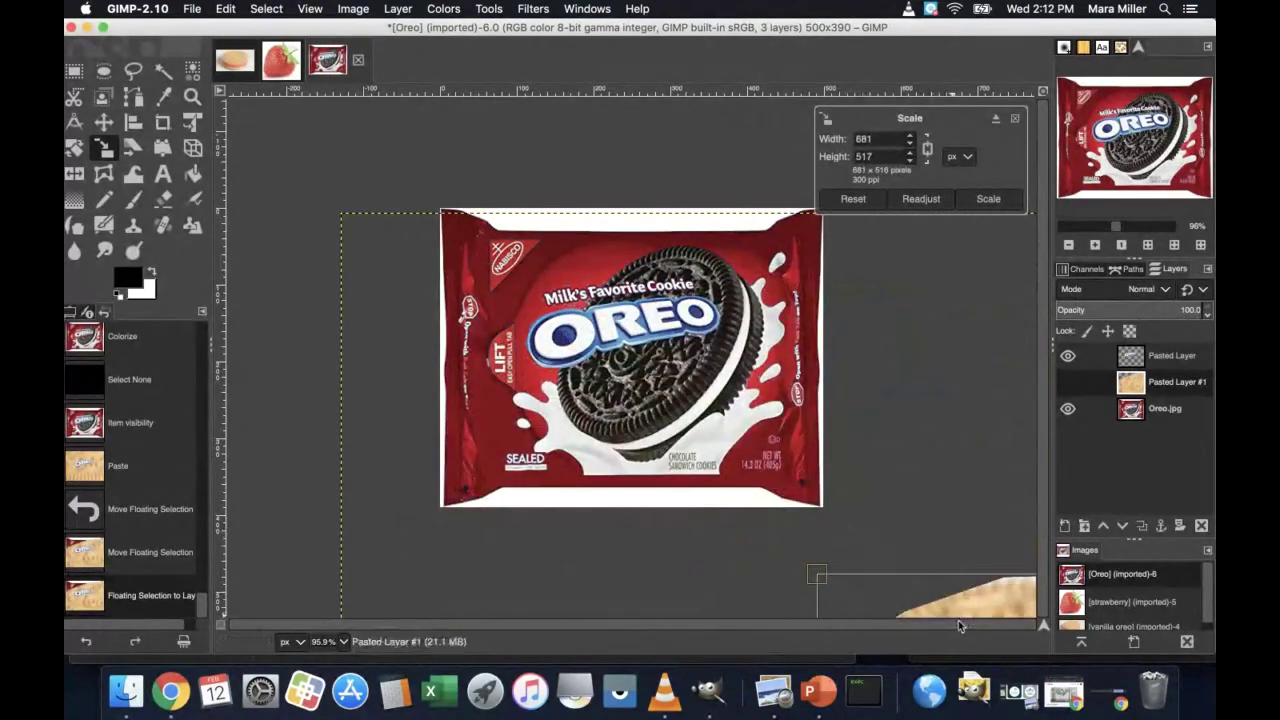
{"action": "mouse_move", "coordinate": [950, 612]}
{"action": "left_mouse_down"}
{"action": "mouse_move", "coordinate": [830, 565]}
{"action": "mouse_move", "coordinate": [922, 588]}
{"action": "mouse_move", "coordinate": [955, 612]}
{"action": "left_mouse_up"}
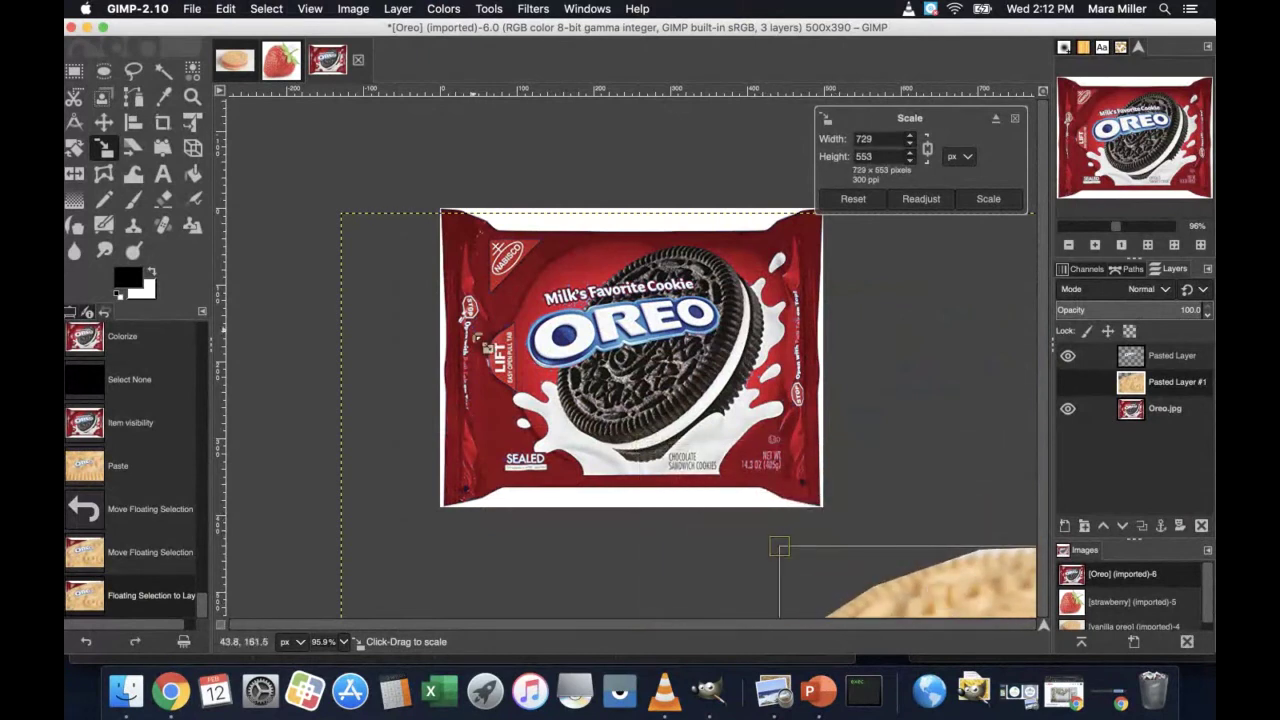
{"action": "left_click", "coordinate": [104, 121]}
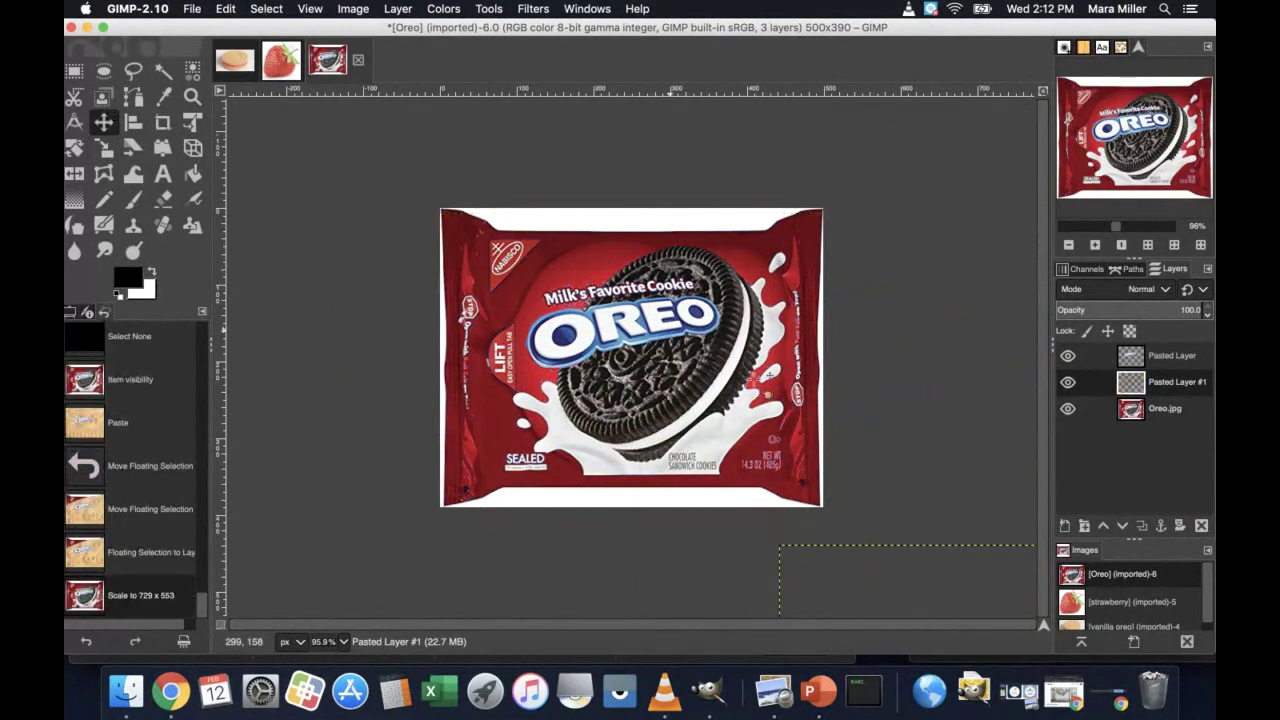
Step: Move the cookie layer onto the package and scale it down to 337 x 256
{"action": "left_click_drag", "start_coordinate": [880, 598], "coordinate": [677, 383]}
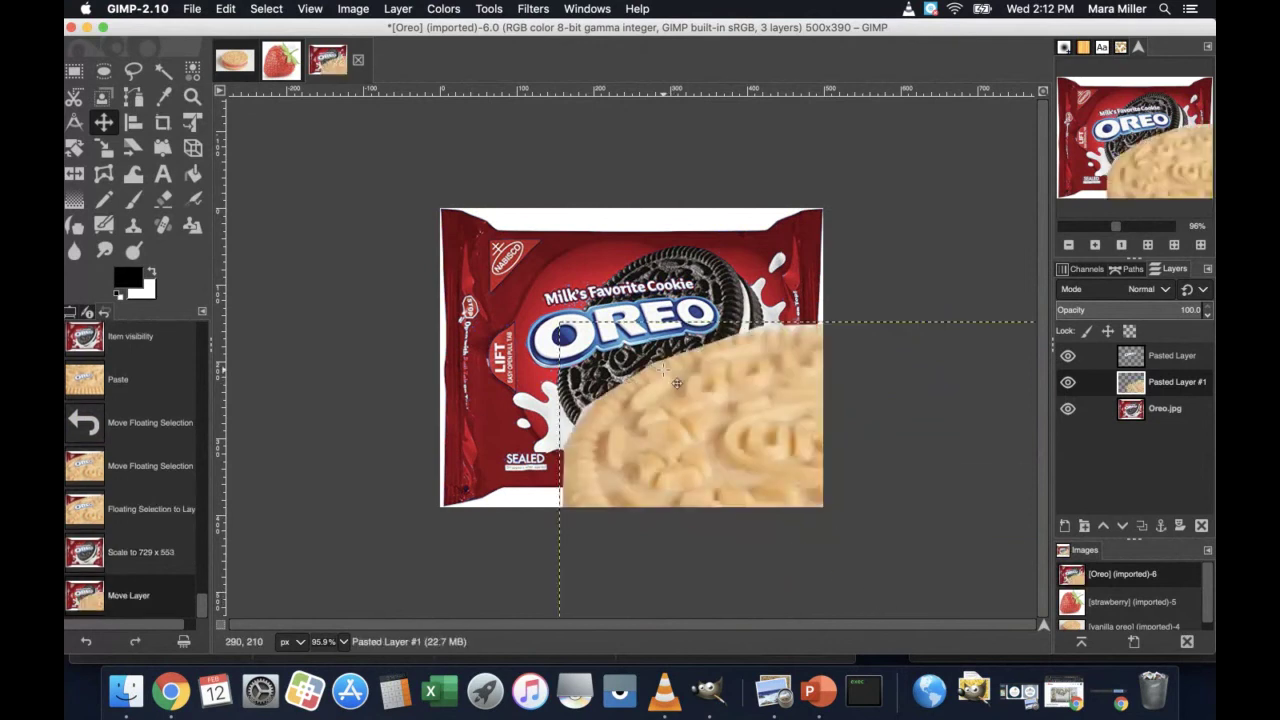
{"action": "left_click_drag", "start_coordinate": [730, 425], "coordinate": [581, 323]}
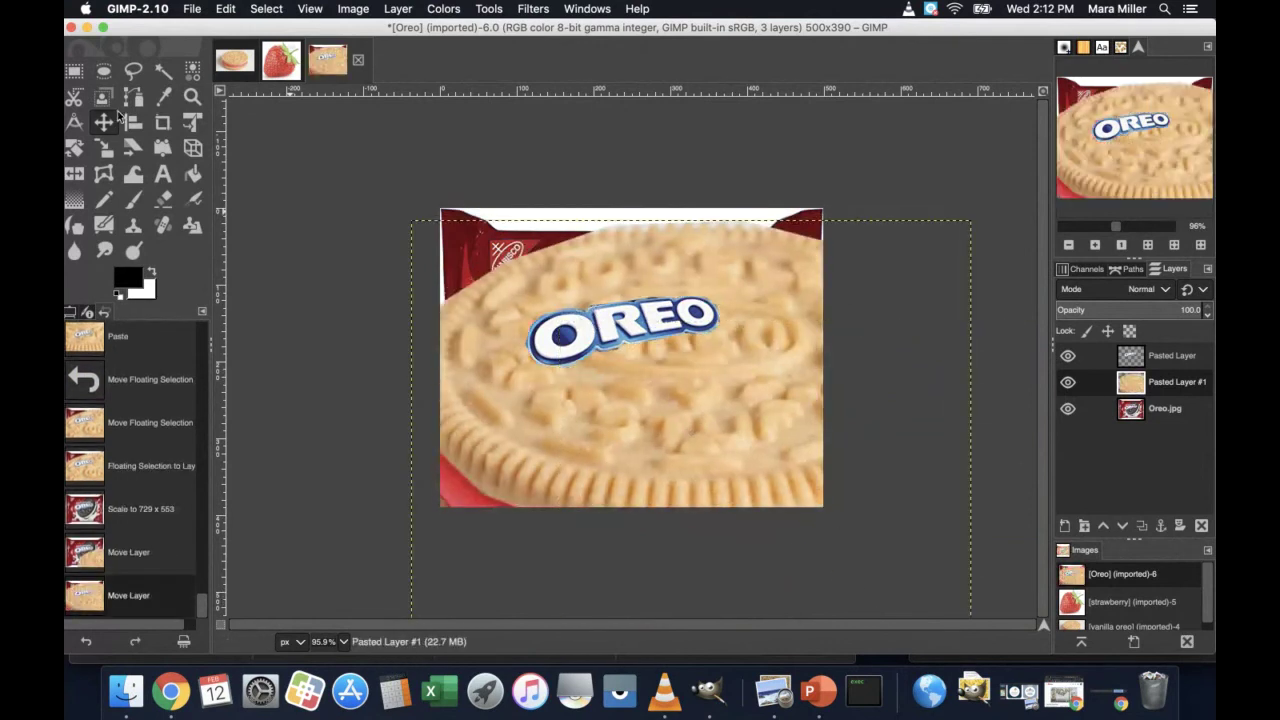
{"action": "left_click", "coordinate": [164, 124]}
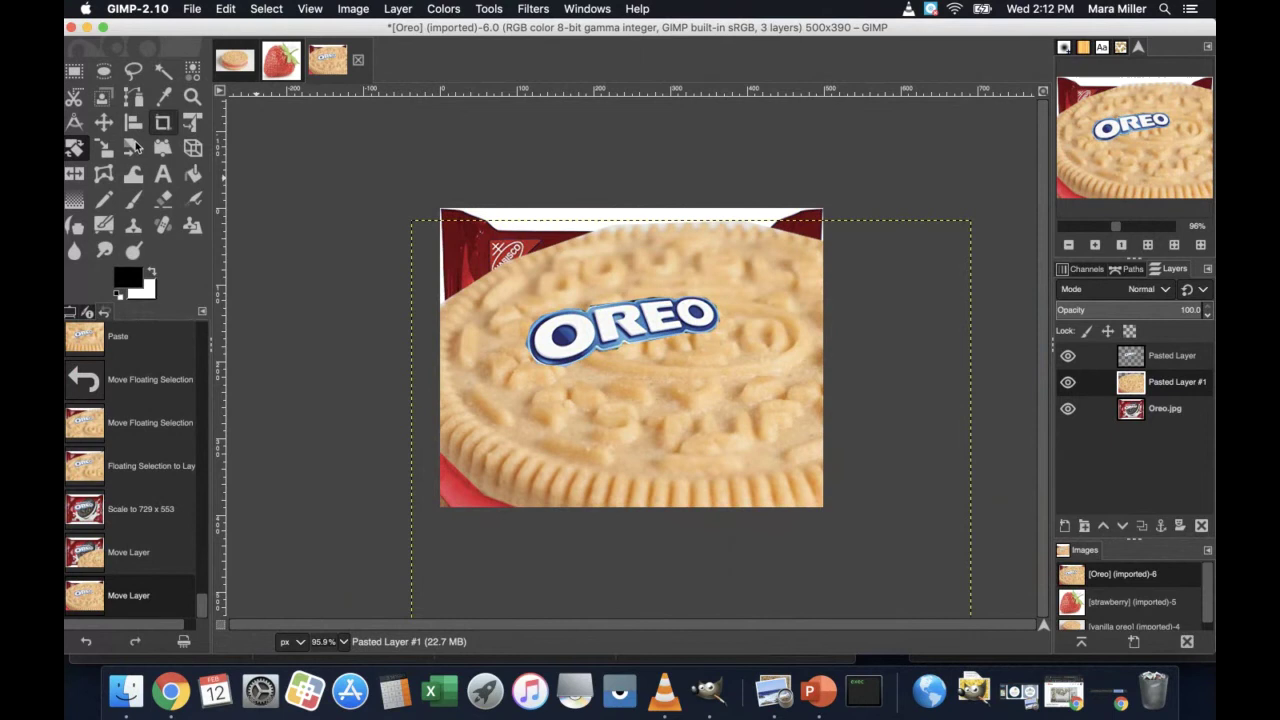
{"action": "left_click", "coordinate": [104, 147]}
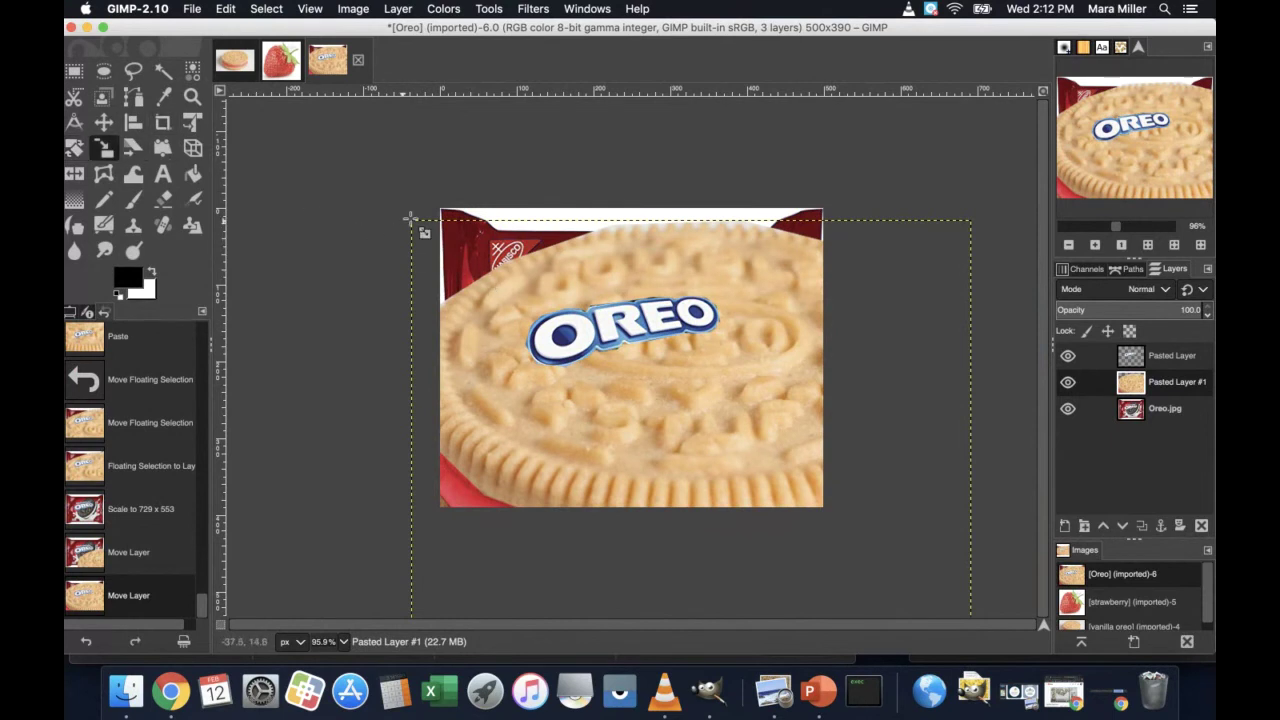
{"action": "left_click_drag", "start_coordinate": [410, 217], "coordinate": [712, 450]}
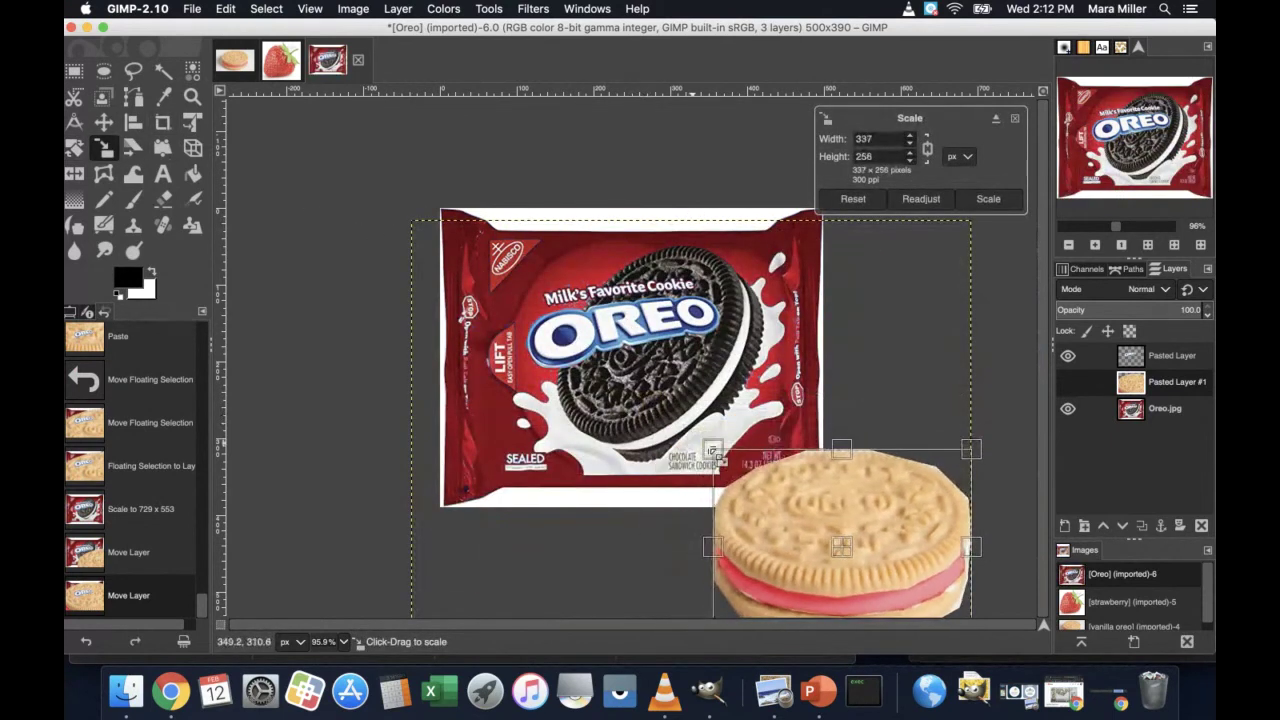
{"action": "left_click", "coordinate": [104, 122]}
Step: Position it over the package's chocolate cookie and shrink it to about 304 x 231
{"action": "left_click_drag", "start_coordinate": [810, 498], "coordinate": [611, 315]}
{"action": "left_click_drag", "start_coordinate": [658, 350], "coordinate": [656, 325]}
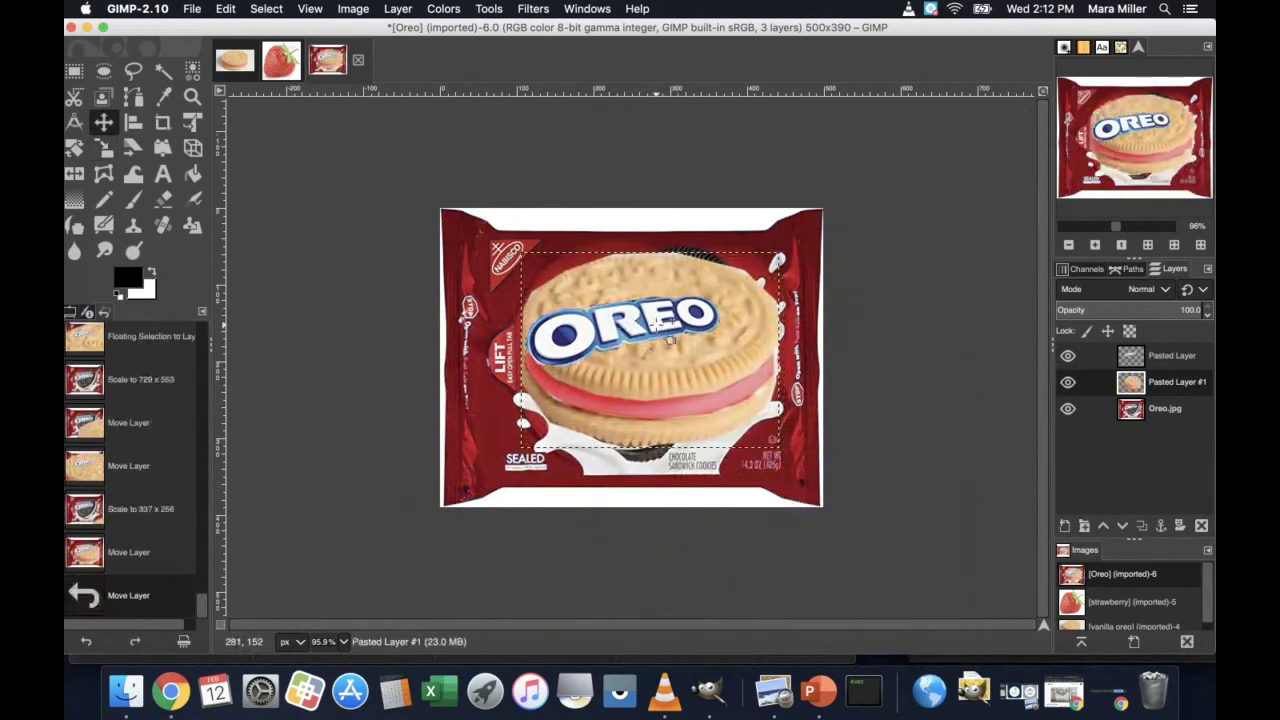
{"action": "left_click", "coordinate": [104, 148]}
{"action": "mouse_move", "coordinate": [535, 268]}
{"action": "left_mouse_down"}
{"action": "mouse_move", "coordinate": [552, 272]}
{"action": "mouse_move", "coordinate": [530, 245]}
{"action": "mouse_move", "coordinate": [545, 272]}
{"action": "left_mouse_up"}
{"action": "left_click_drag", "start_coordinate": [661, 357], "coordinate": [661, 351]}
Step: Apply the 304 x 231 size, rotate the cookie -48.7°, then select the Oreo.jpg layer
{"action": "key", "text": "Return"}
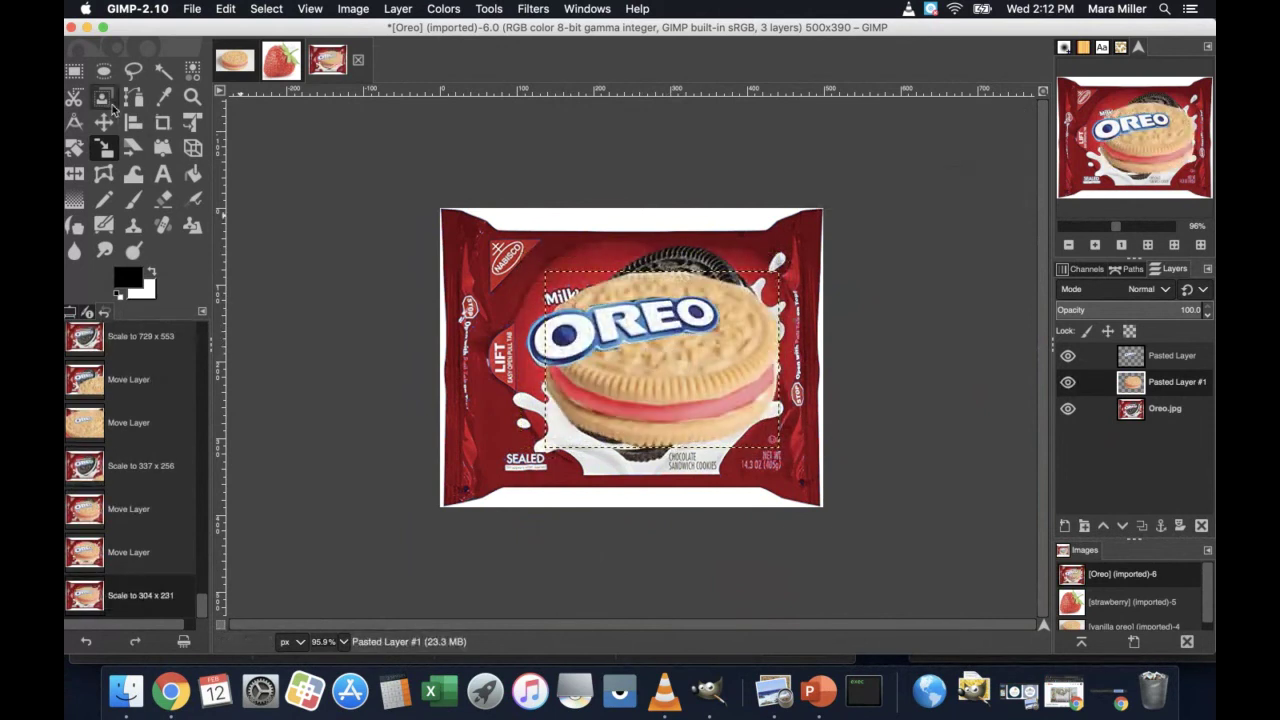
{"action": "key", "text": "shift+r"}
{"action": "left_click_drag", "start_coordinate": [700, 462], "coordinate": [712, 377]}
{"action": "key", "text": "m"}
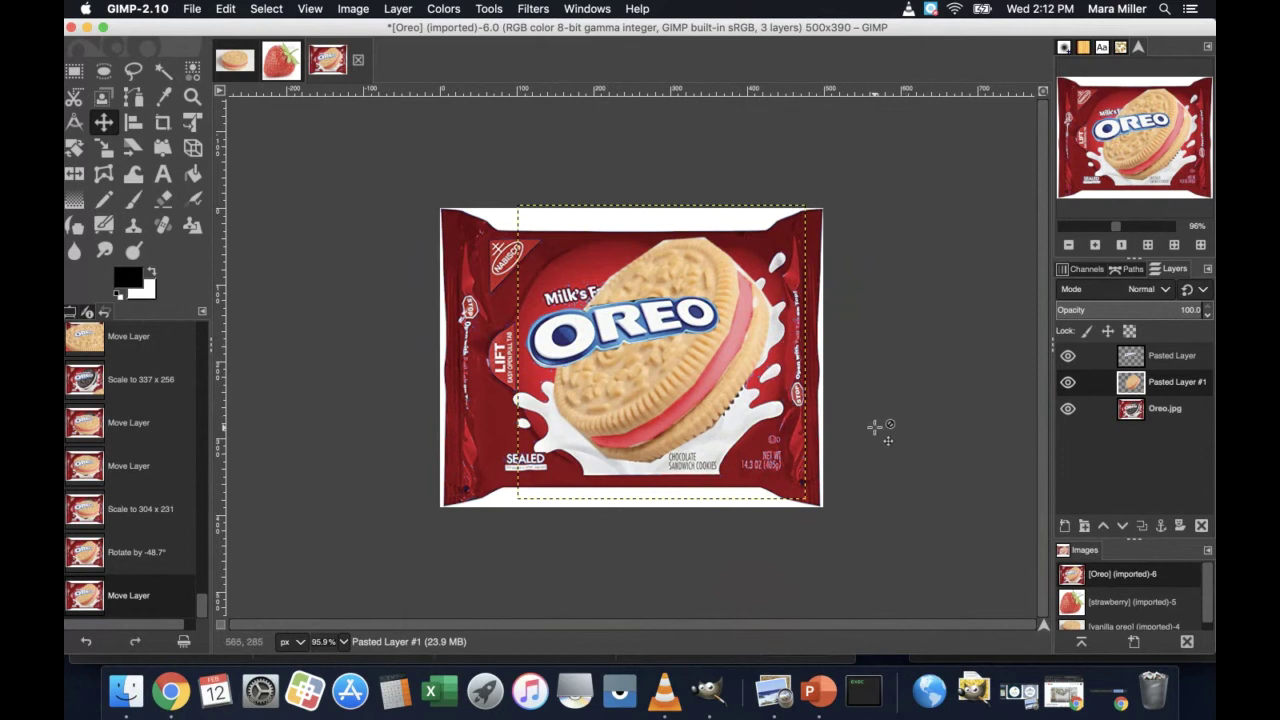
{"action": "left_click", "coordinate": [1164, 410]}
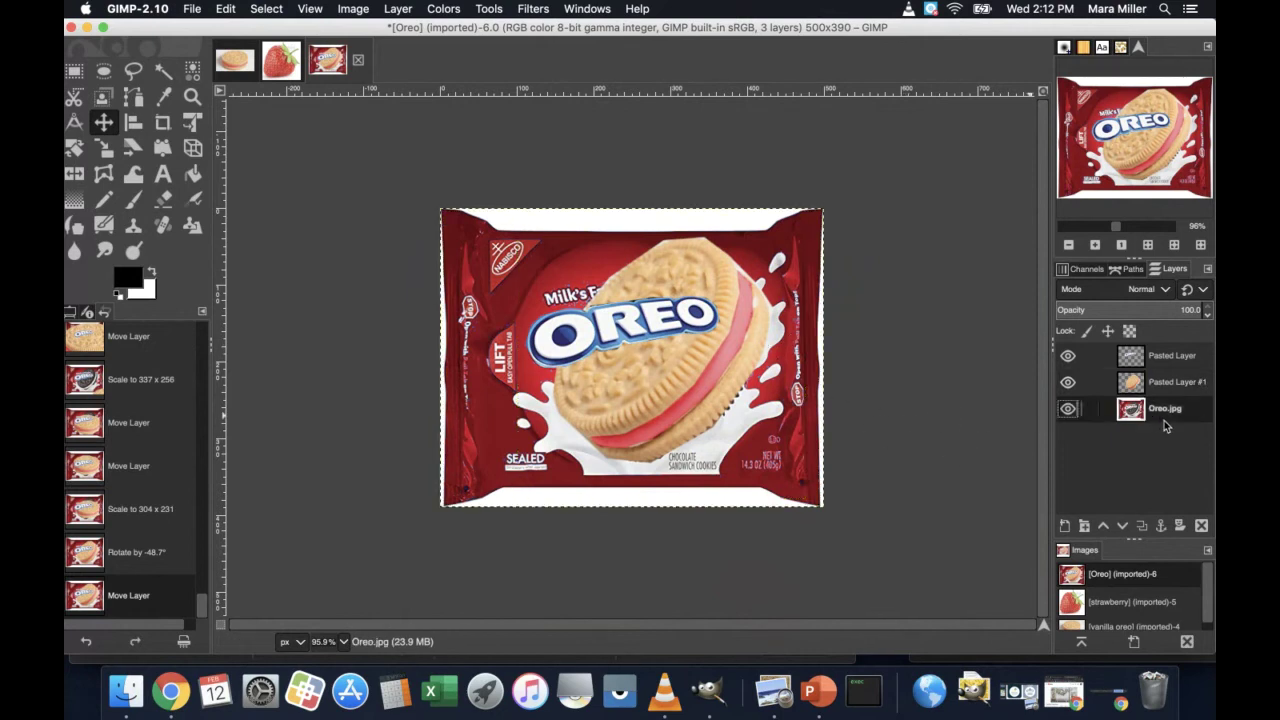
Step: Choose the Paintbrush and set its size to 33
{"action": "left_click", "coordinate": [133, 200]}
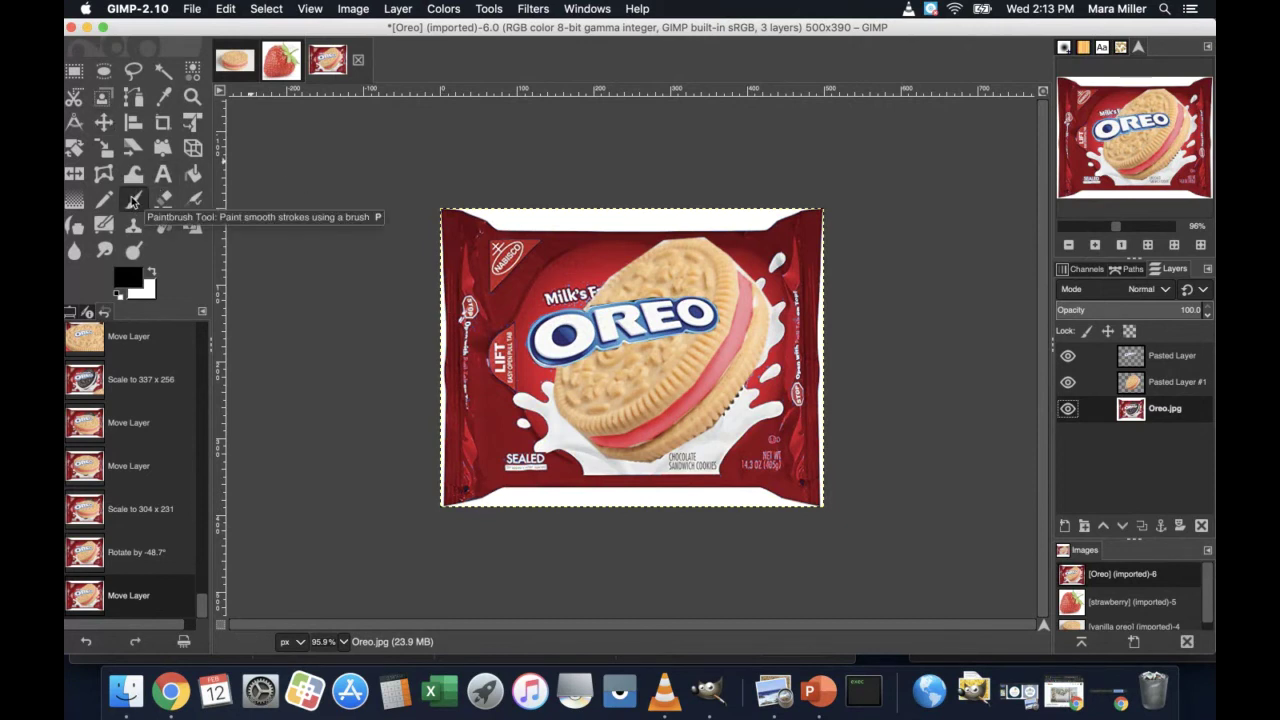
{"action": "left_click", "coordinate": [1065, 50]}
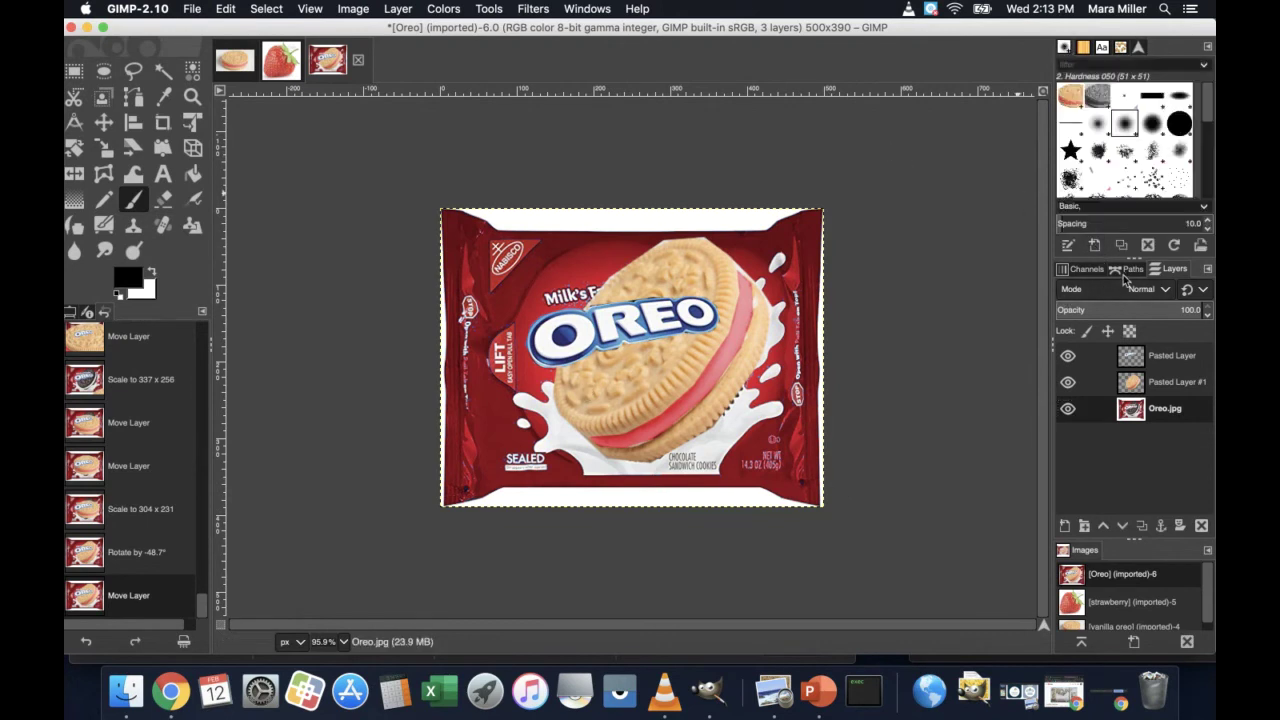
{"action": "left_click", "coordinate": [71, 313]}
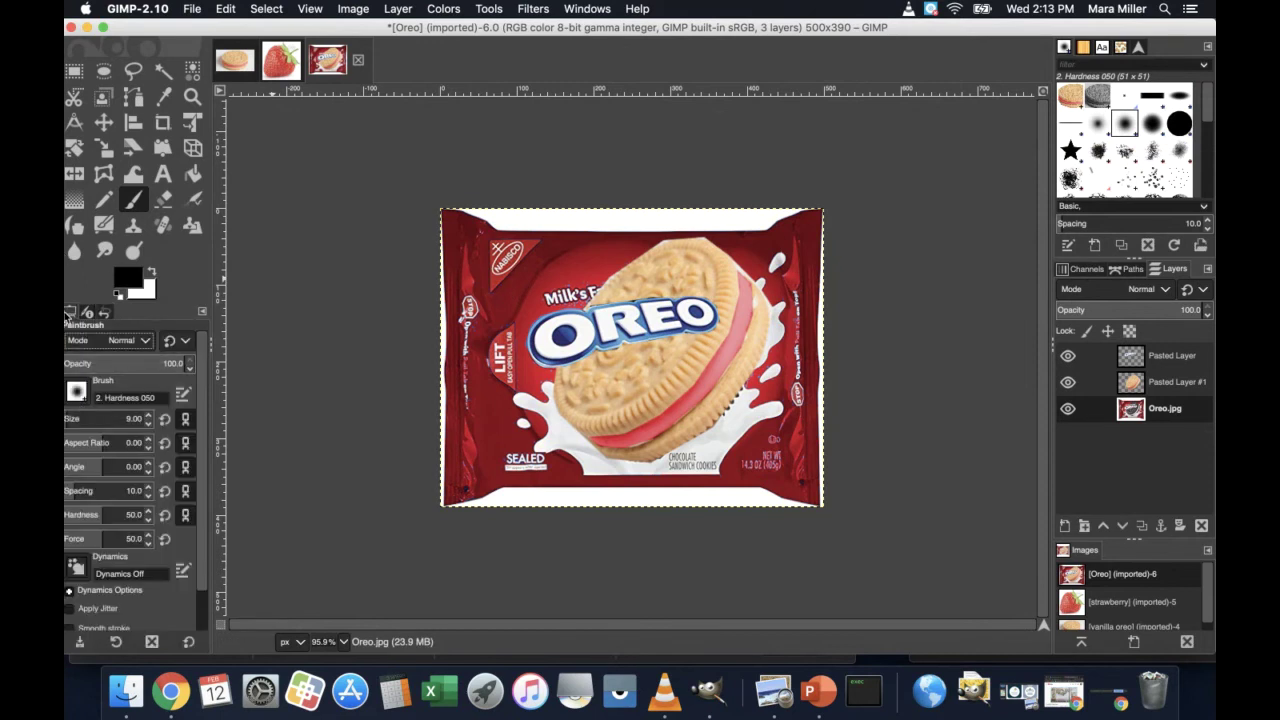
{"action": "left_click", "coordinate": [1138, 47]}
{"action": "left_click", "coordinate": [70, 418]}
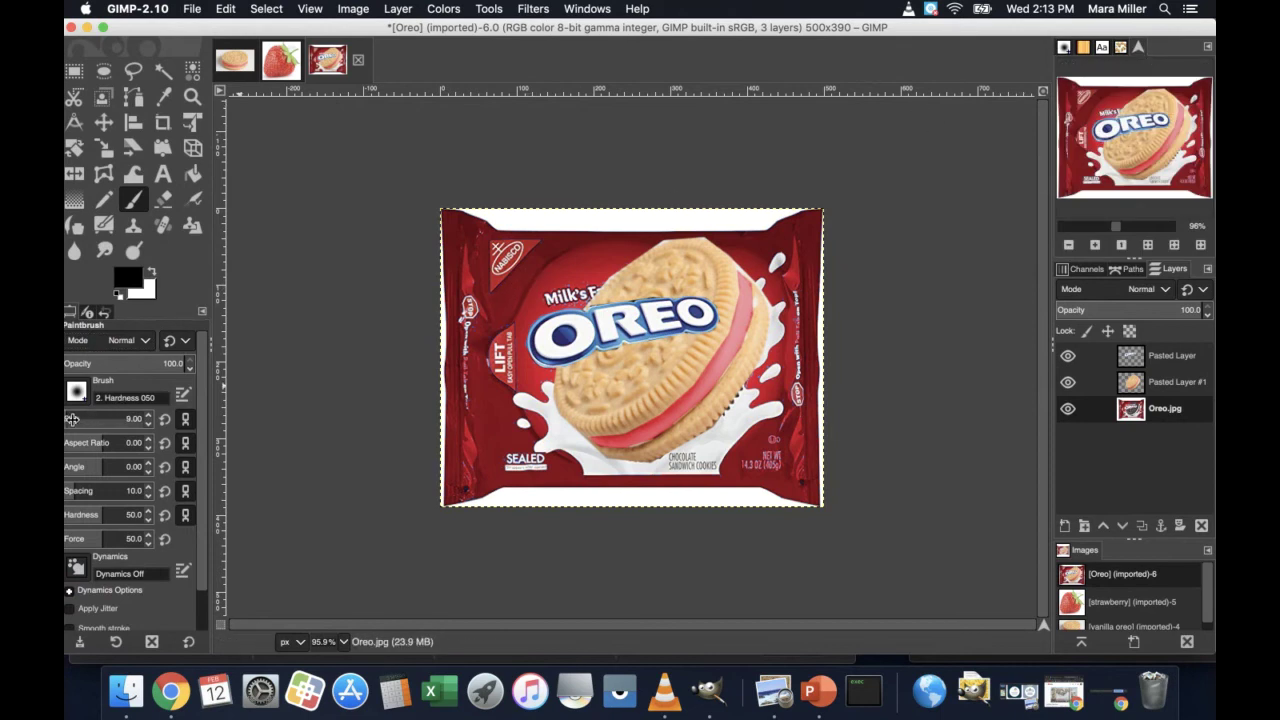
{"action": "key", "text": "Return"}
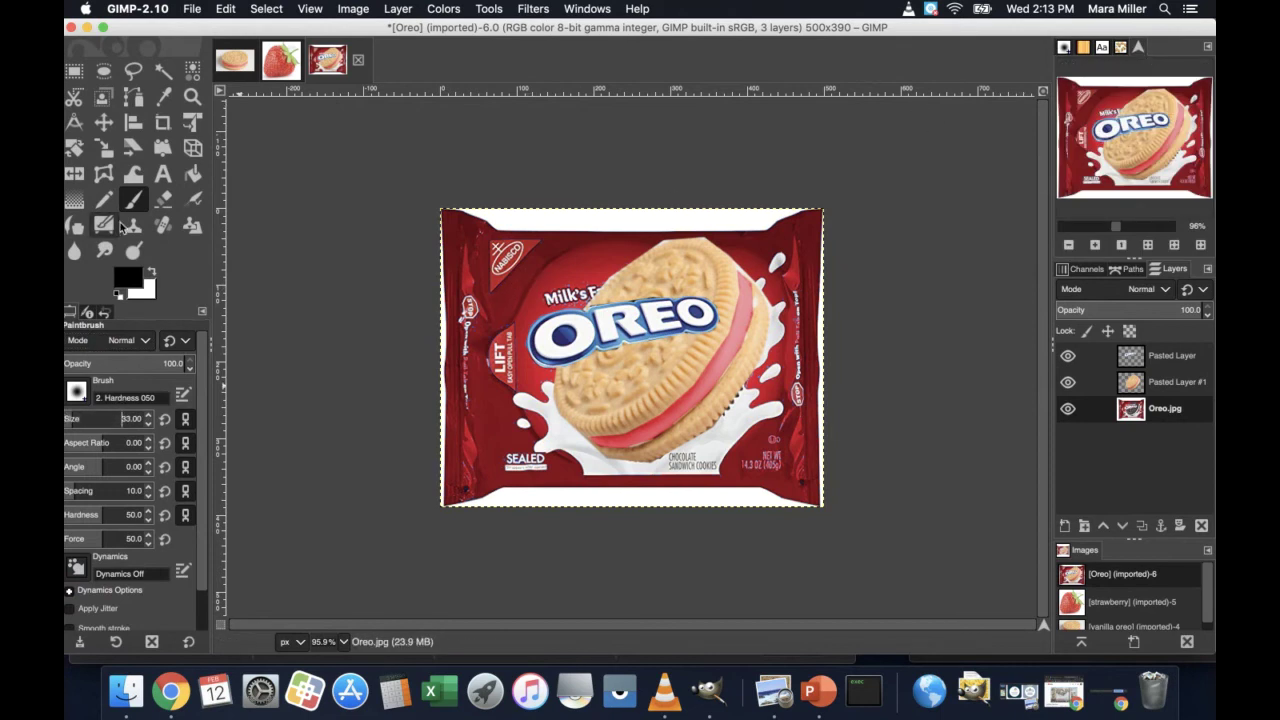
Step: Sample the package red c00f26 from the image as the foreground colour
{"action": "left_click", "coordinate": [133, 280]}
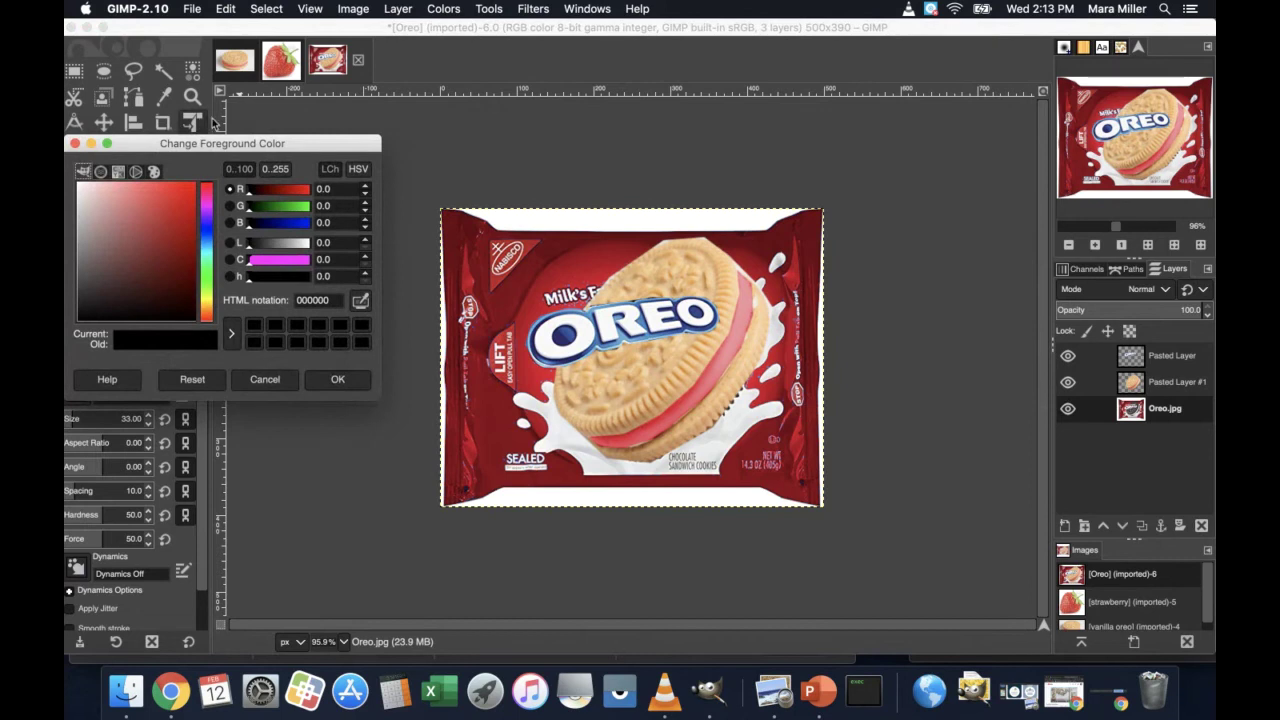
{"action": "left_click", "coordinate": [333, 382]}
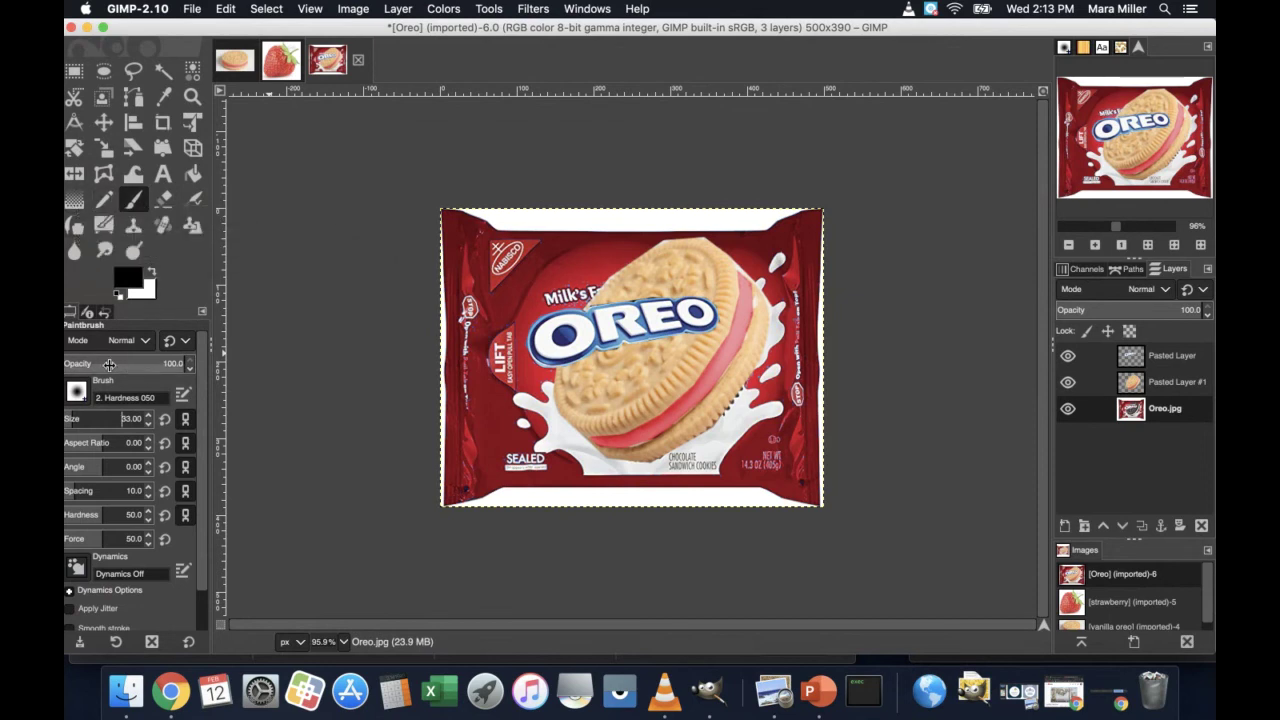
{"action": "left_click", "coordinate": [127, 277]}
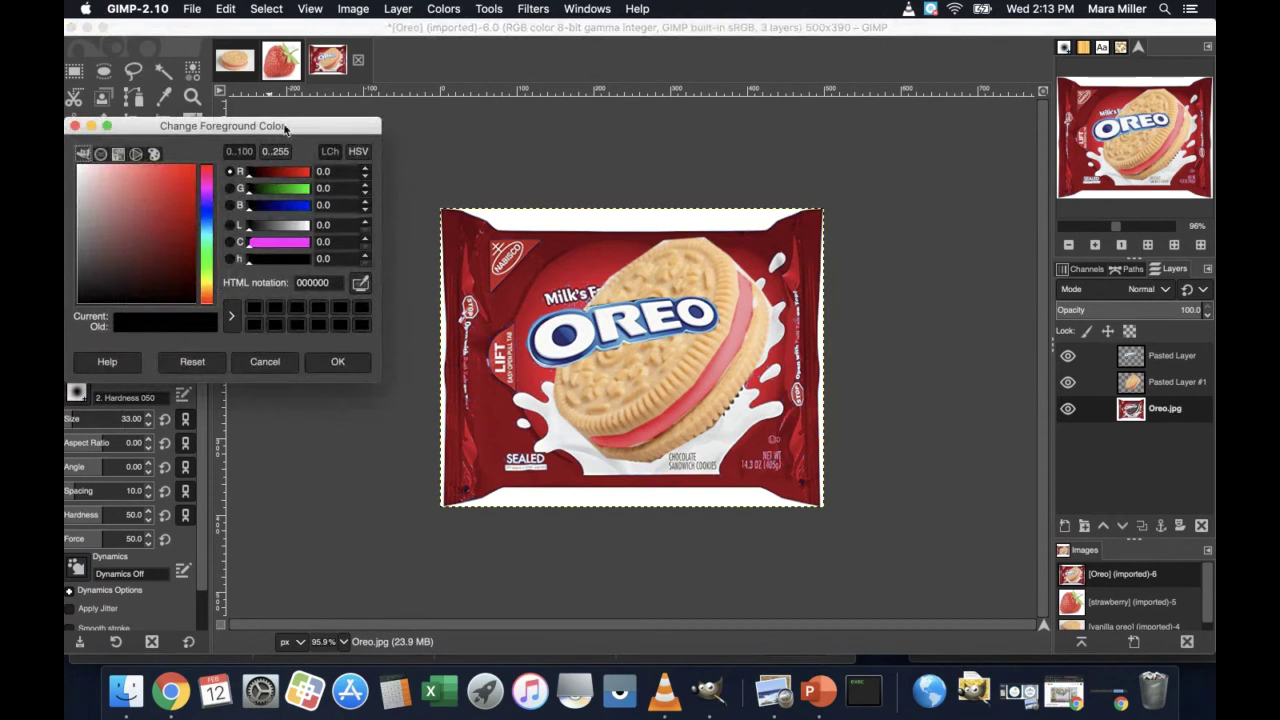
{"action": "left_click_drag", "start_coordinate": [285, 128], "coordinate": [396, 128]}
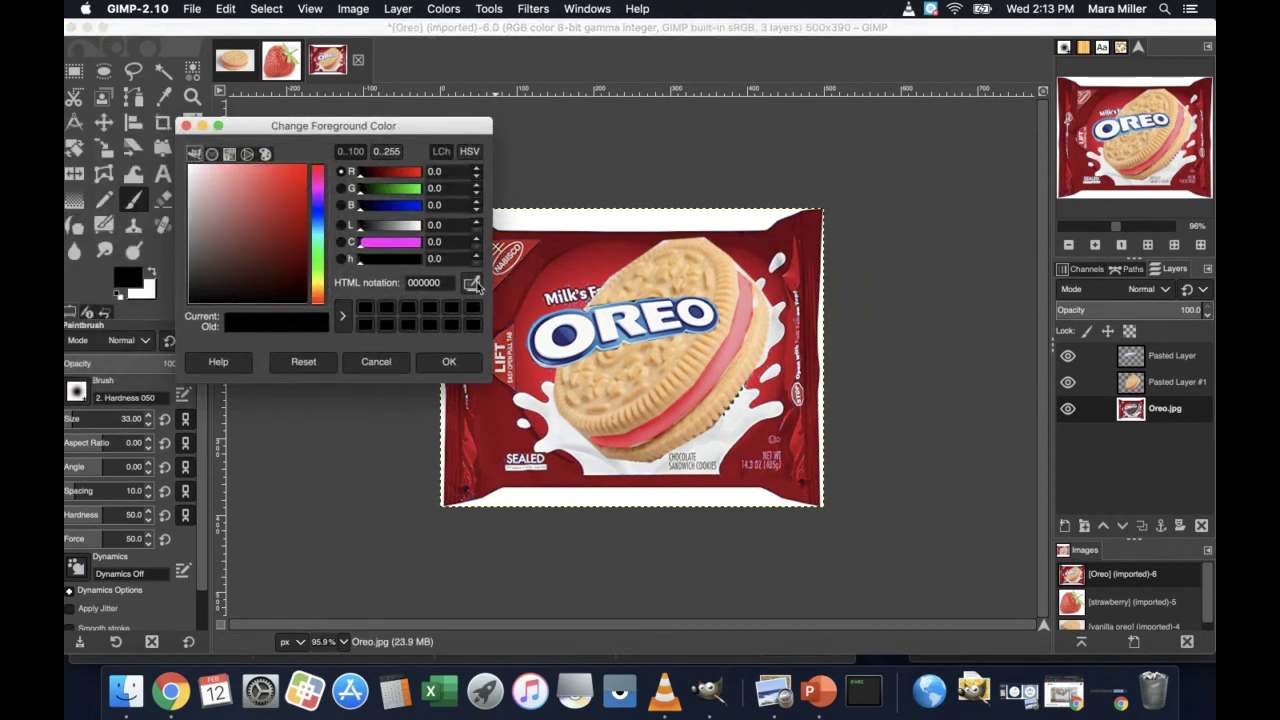
{"action": "left_click", "coordinate": [476, 286]}
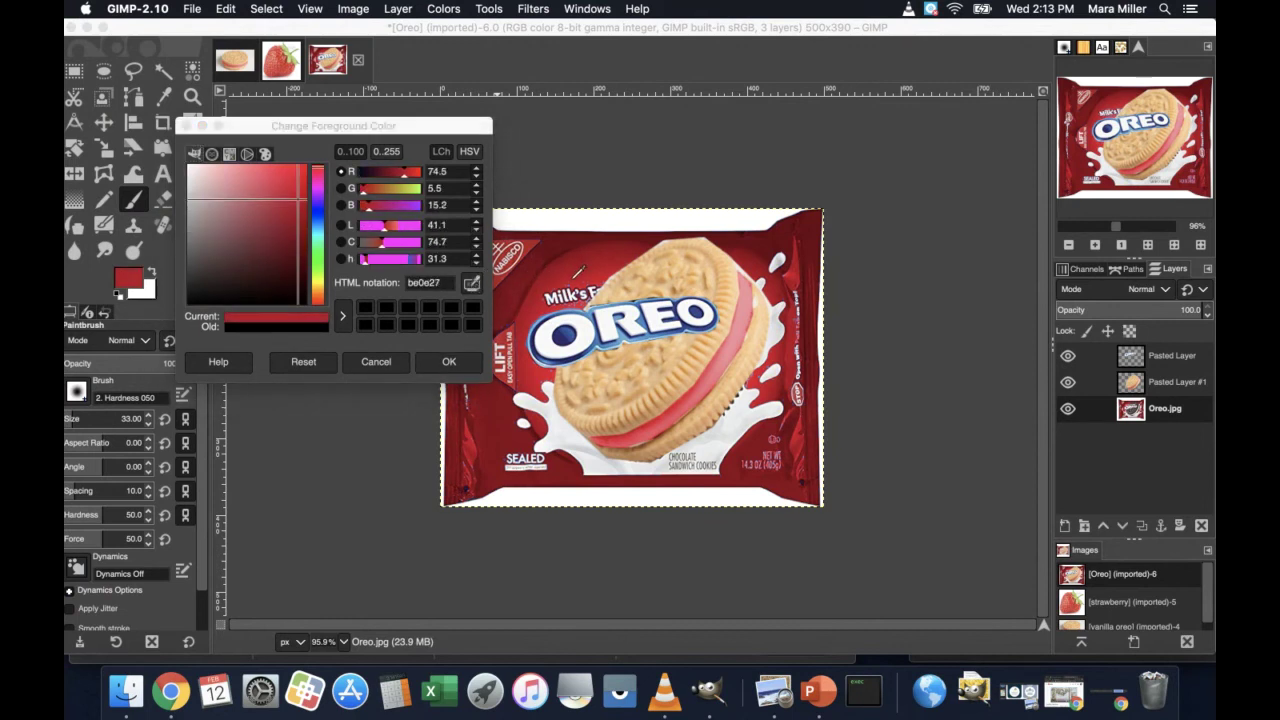
{"action": "left_click", "coordinate": [573, 278]}
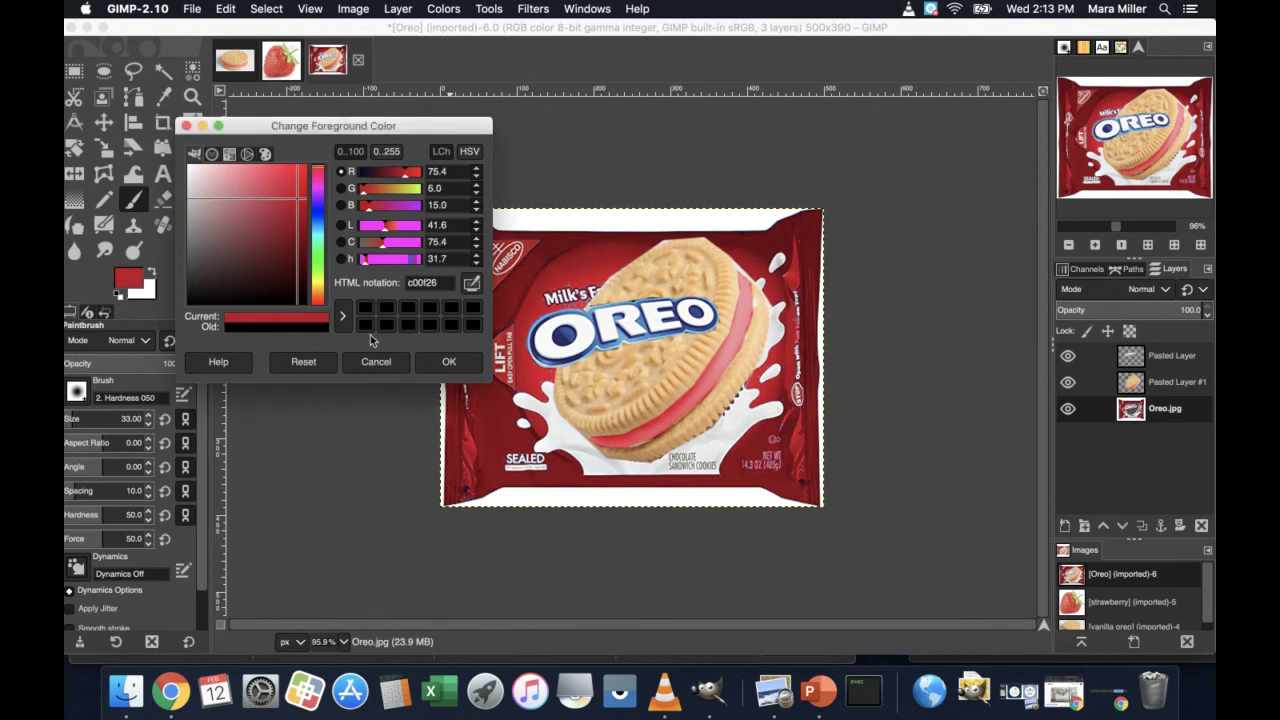
{"action": "left_click", "coordinate": [445, 362]}
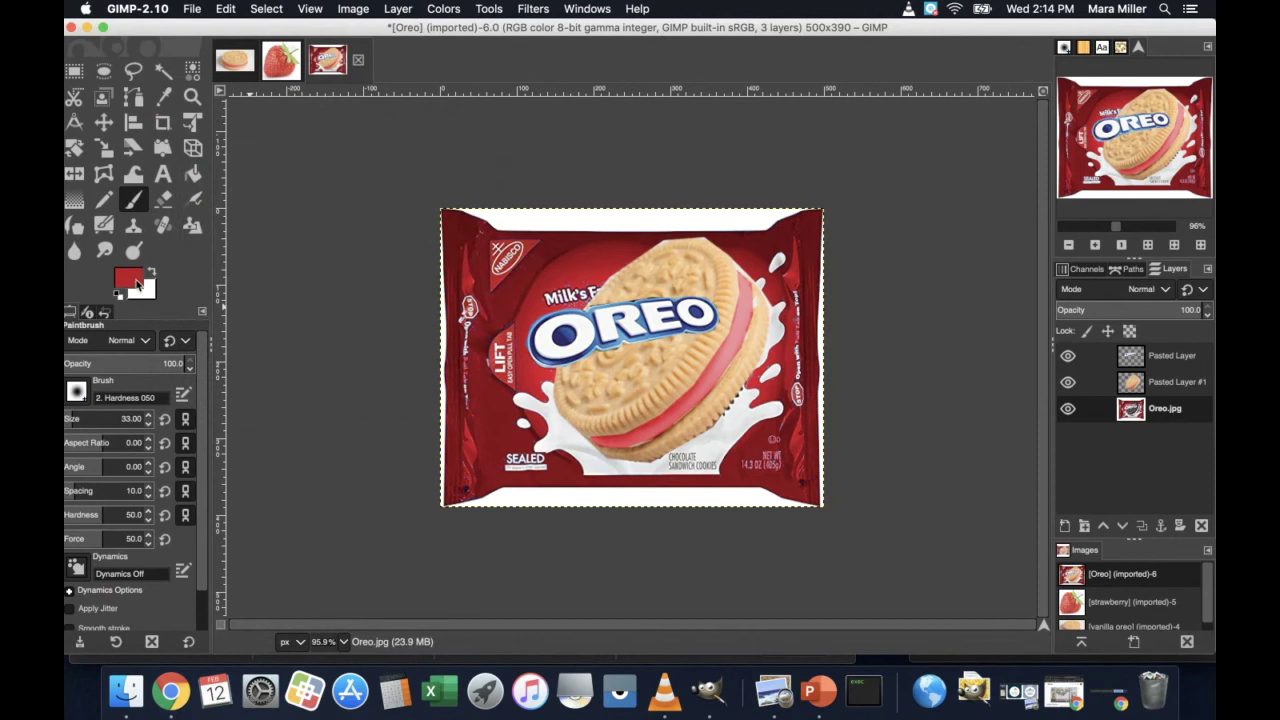
Step: Paint red over the 'Milk's' lettering above the OREO logo
{"action": "mouse_move", "coordinate": [533, 288]}
{"action": "left_mouse_down"}
{"action": "mouse_move", "coordinate": [587, 278]}
{"action": "mouse_move", "coordinate": [573, 300]}
{"action": "mouse_move", "coordinate": [622, 268]}
{"action": "left_mouse_up"}
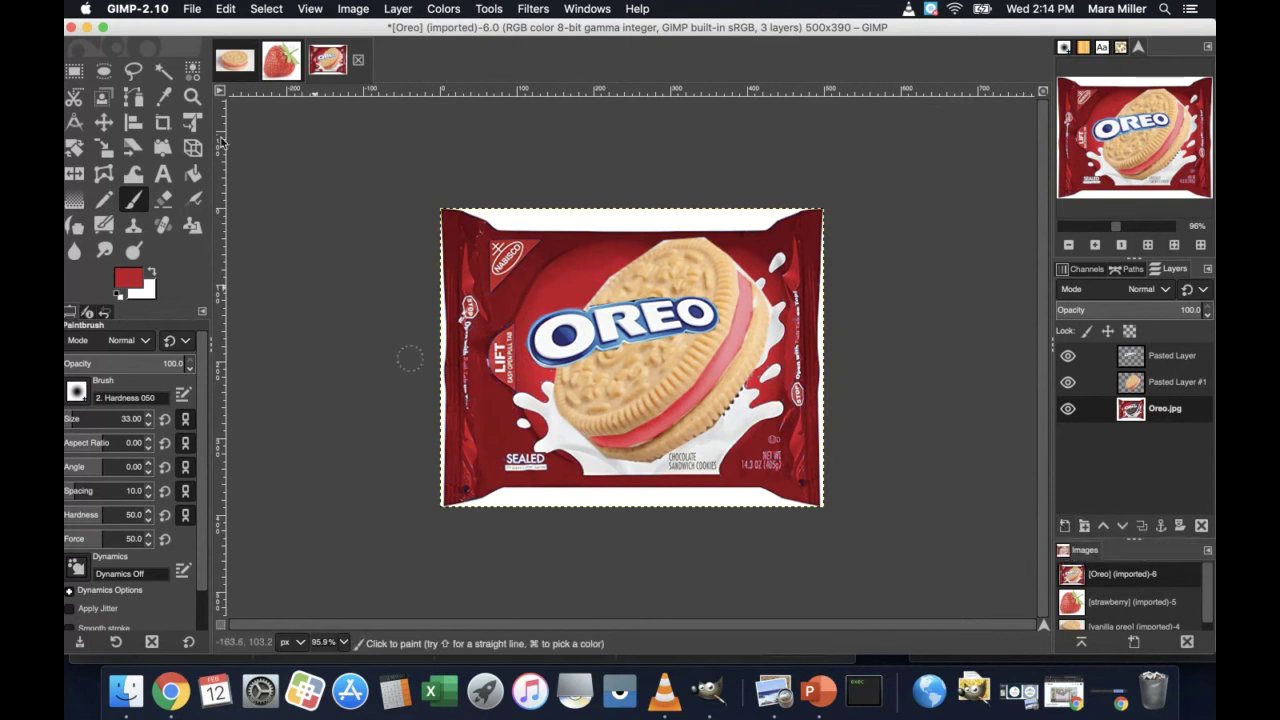
Step: Add a bb717a pink text layer reading 'Streaberry Cookie' above the logo
{"action": "left_click", "coordinate": [163, 175]}
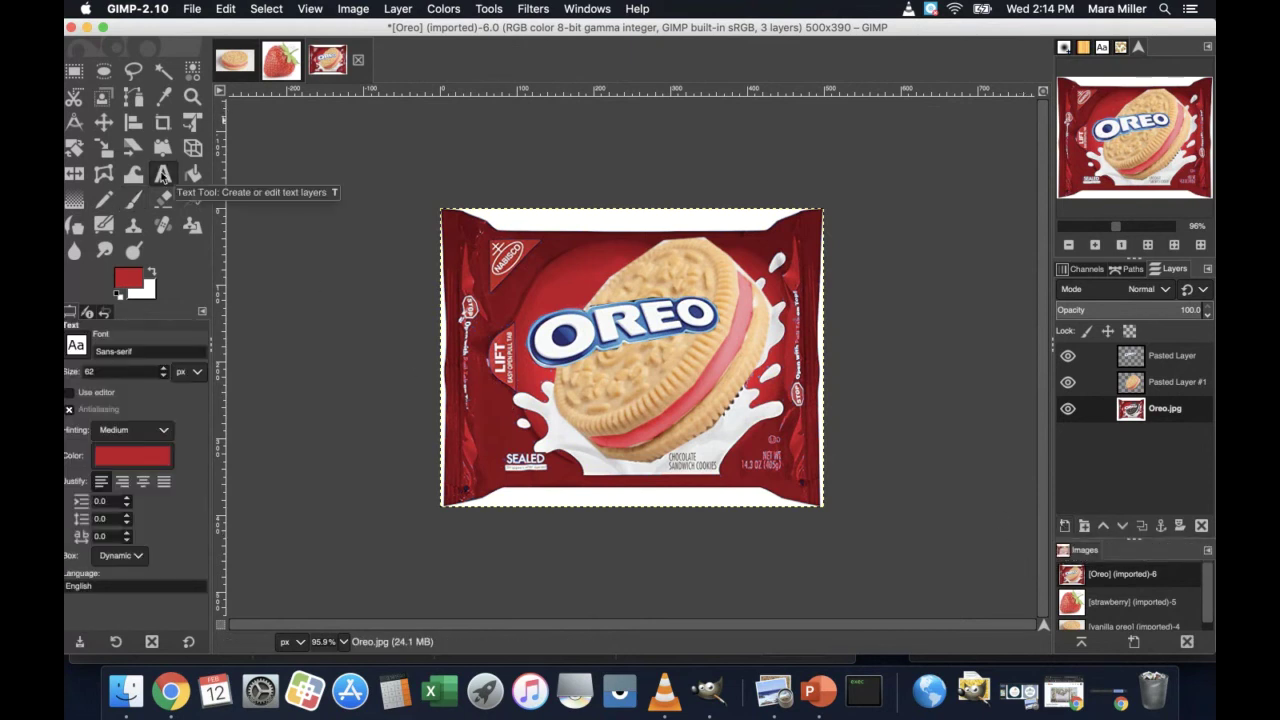
{"action": "left_click", "coordinate": [145, 466]}
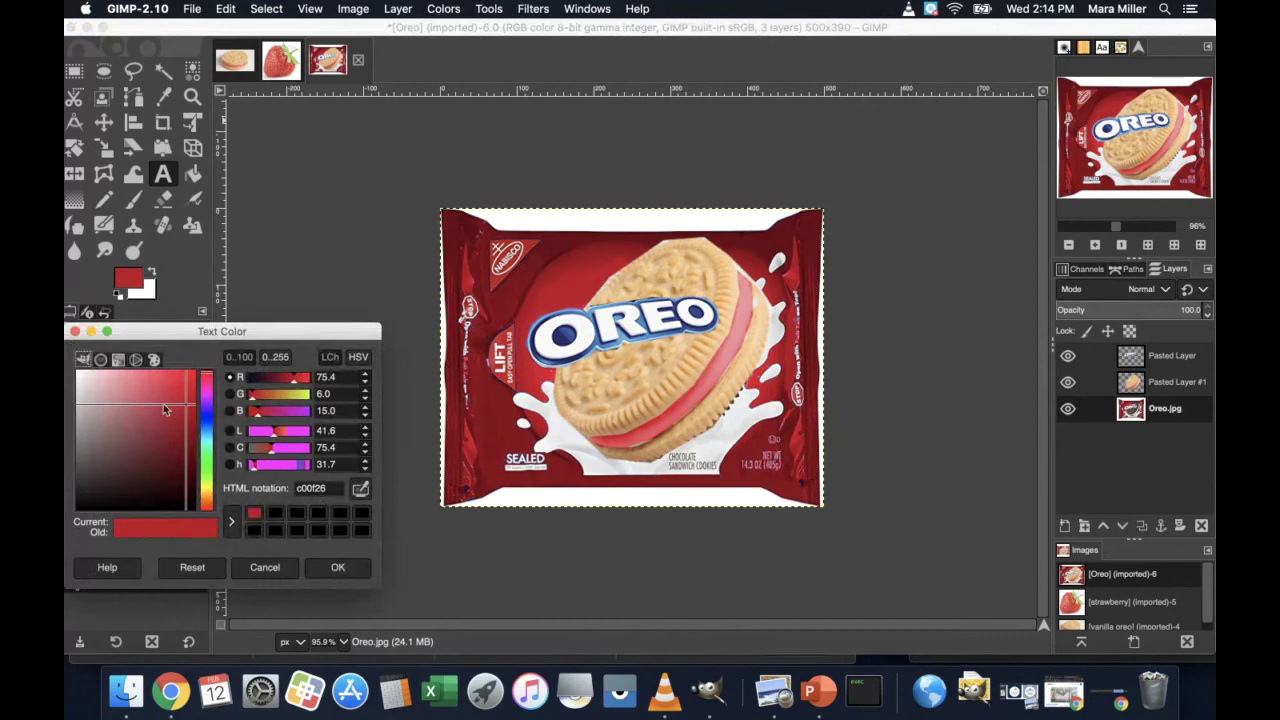
{"action": "left_click_drag", "start_coordinate": [134, 454], "coordinate": [124, 408]}
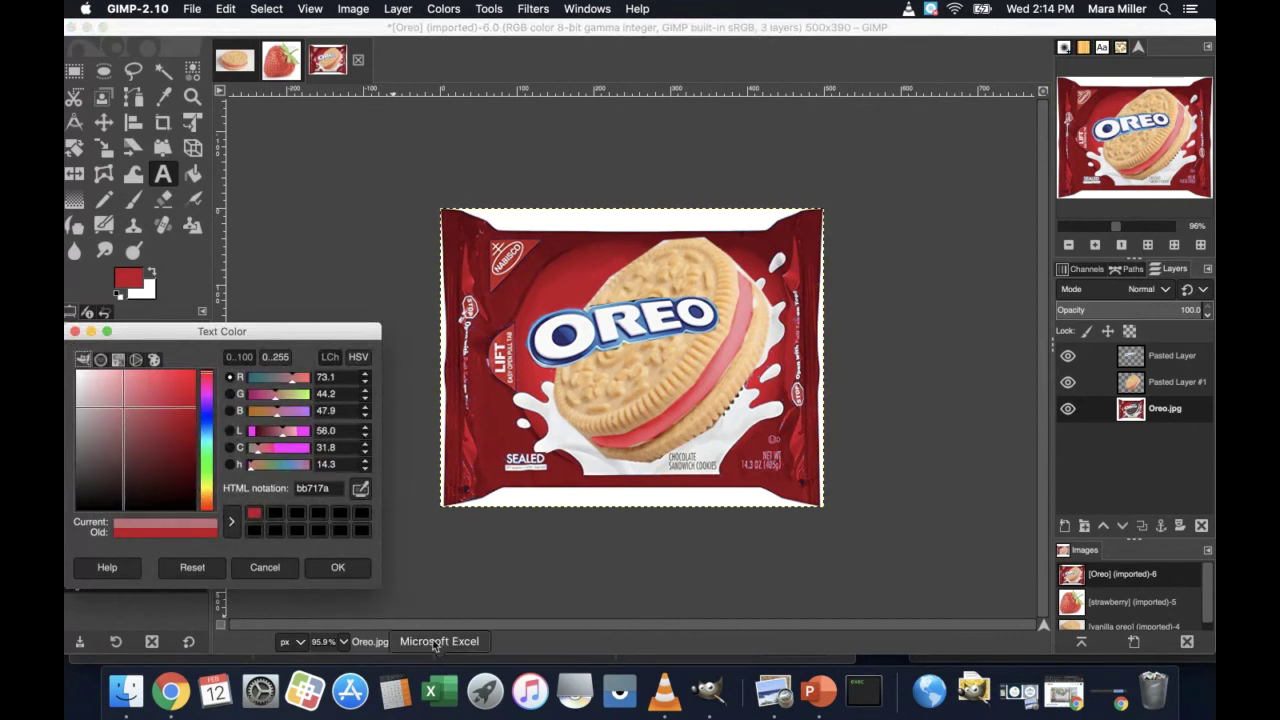
{"action": "left_click", "coordinate": [338, 567]}
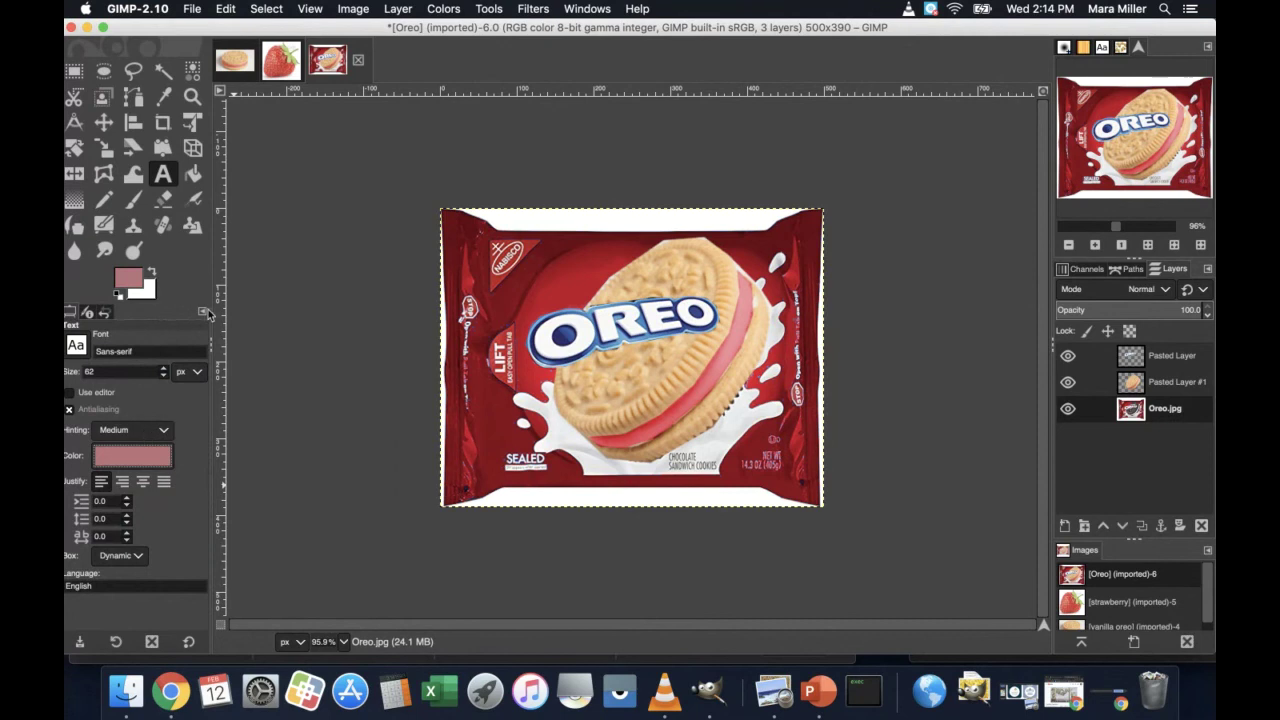
{"action": "left_click", "coordinate": [547, 288]}
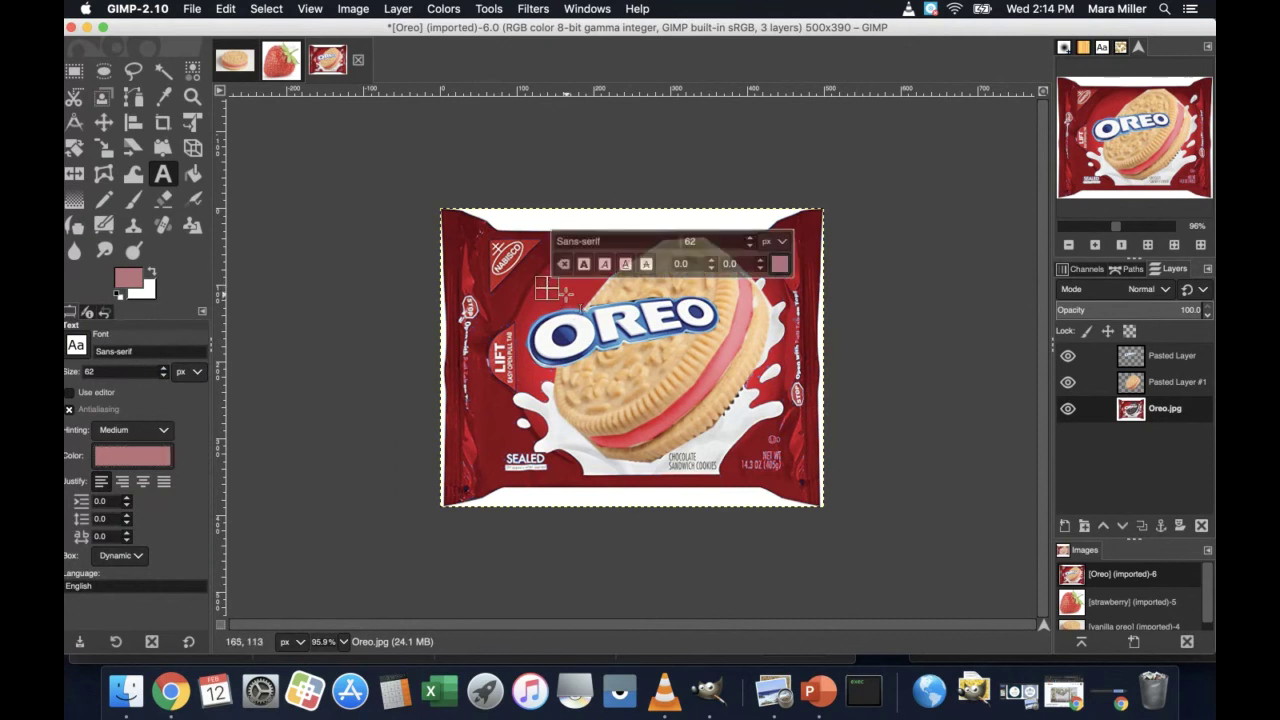
{"action": "type", "text": "S"}
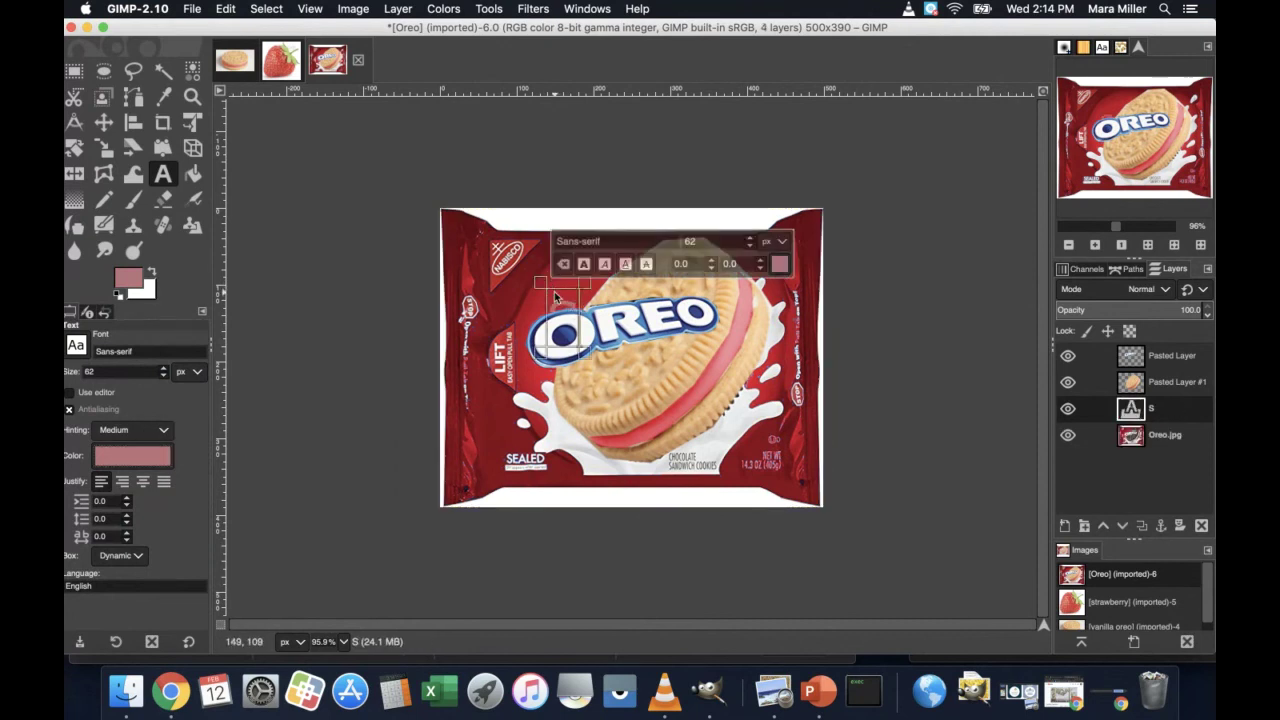
{"action": "type", "text": "treaberry Cookie"}
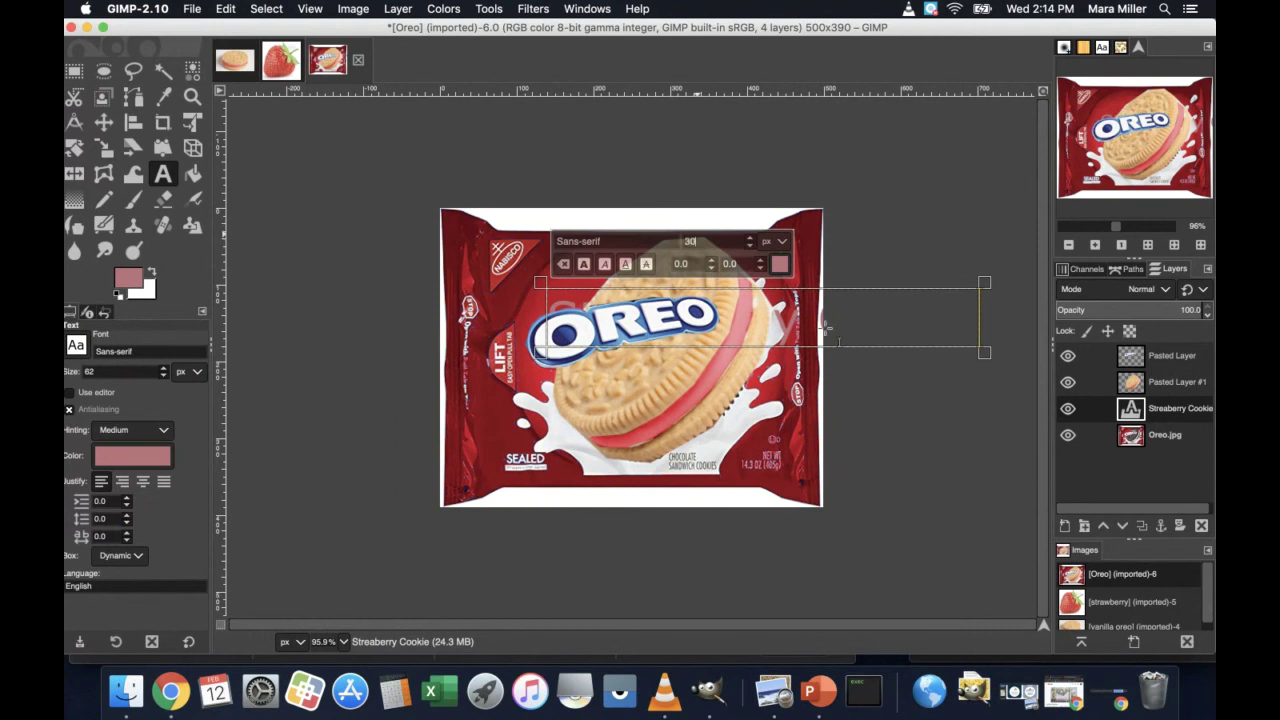
Step: Raise the text layer to the top of the stack and move the text onto the package's top edge
{"action": "left_click", "coordinate": [1148, 418]}
{"action": "left_click_drag", "start_coordinate": [1130, 410], "coordinate": [1135, 352]}
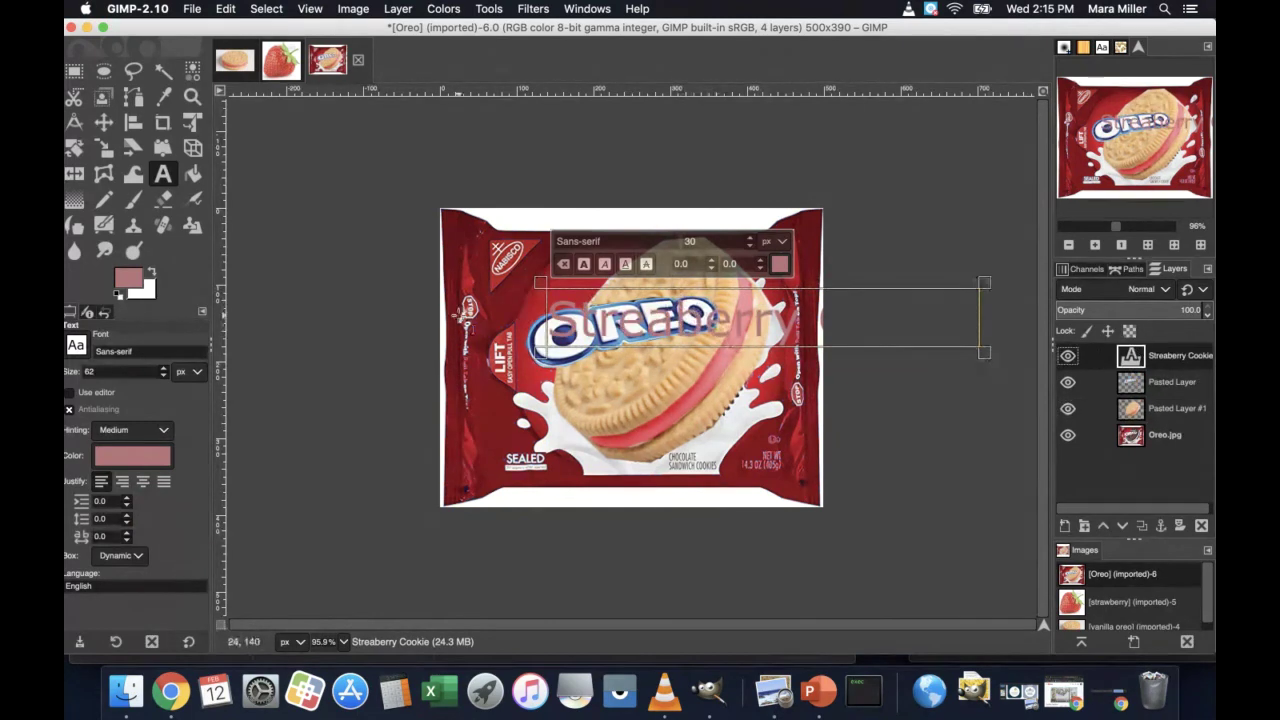
{"action": "left_click", "coordinate": [104, 122]}
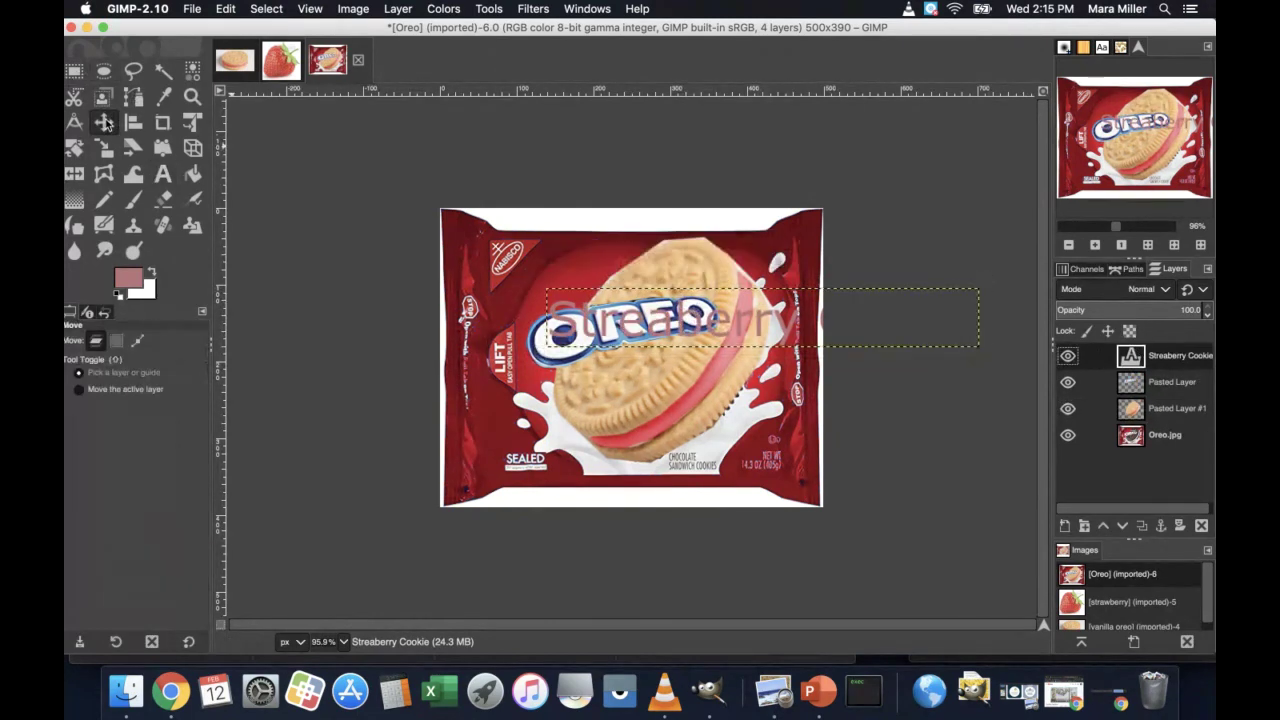
{"action": "left_click_drag", "start_coordinate": [706, 321], "coordinate": [661, 316]}
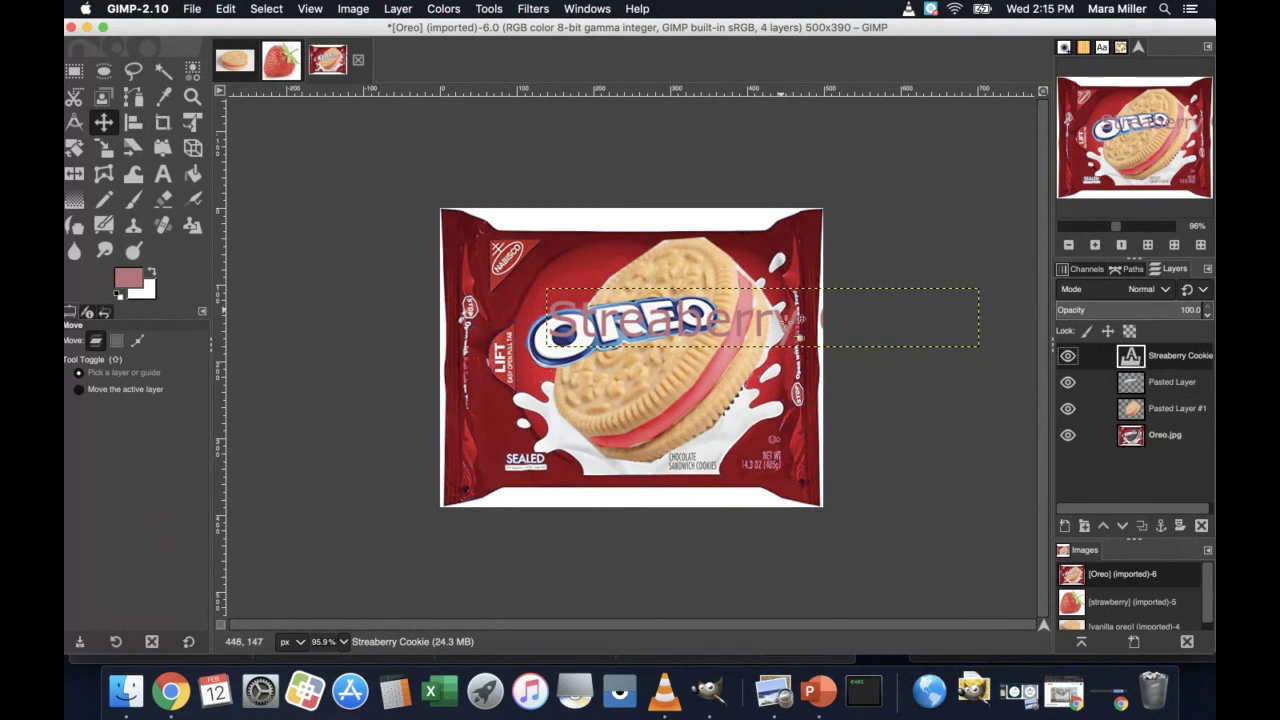
{"action": "left_click_drag", "start_coordinate": [785, 330], "coordinate": [699, 302]}
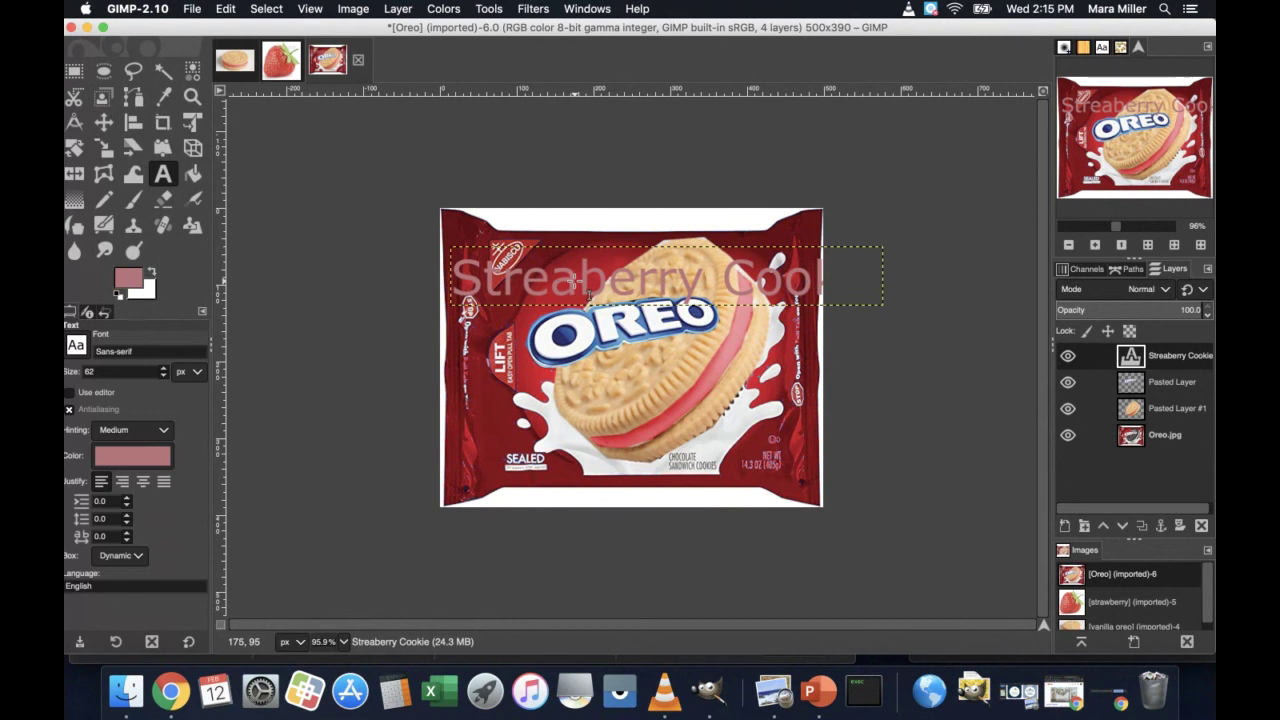
Step: Correct the misspelled label so it reads 'Strawberry Cookie'
{"action": "double_click", "coordinate": [1174, 360]}
{"action": "left_click", "coordinate": [1198, 362]}
{"action": "left_click", "coordinate": [566, 282]}
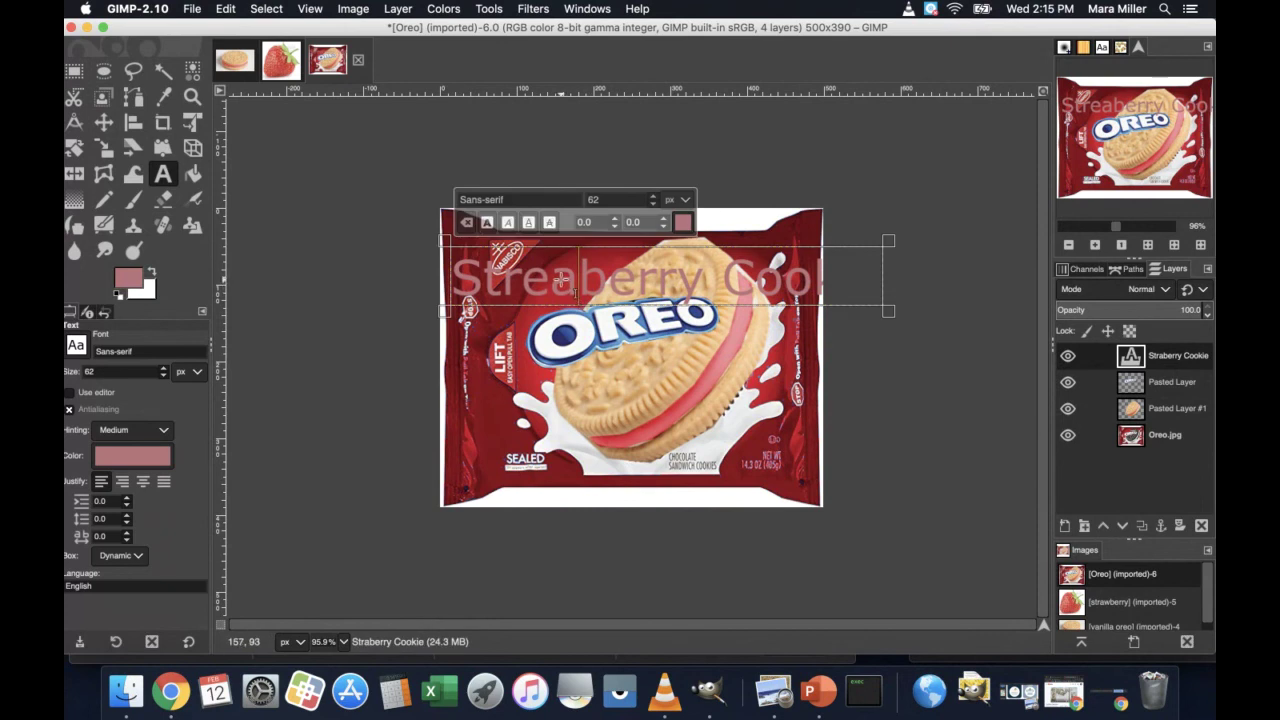
{"action": "key", "text": "BackSpace"}
{"action": "key", "text": "BackSpace"}
{"action": "type", "text": "a"}
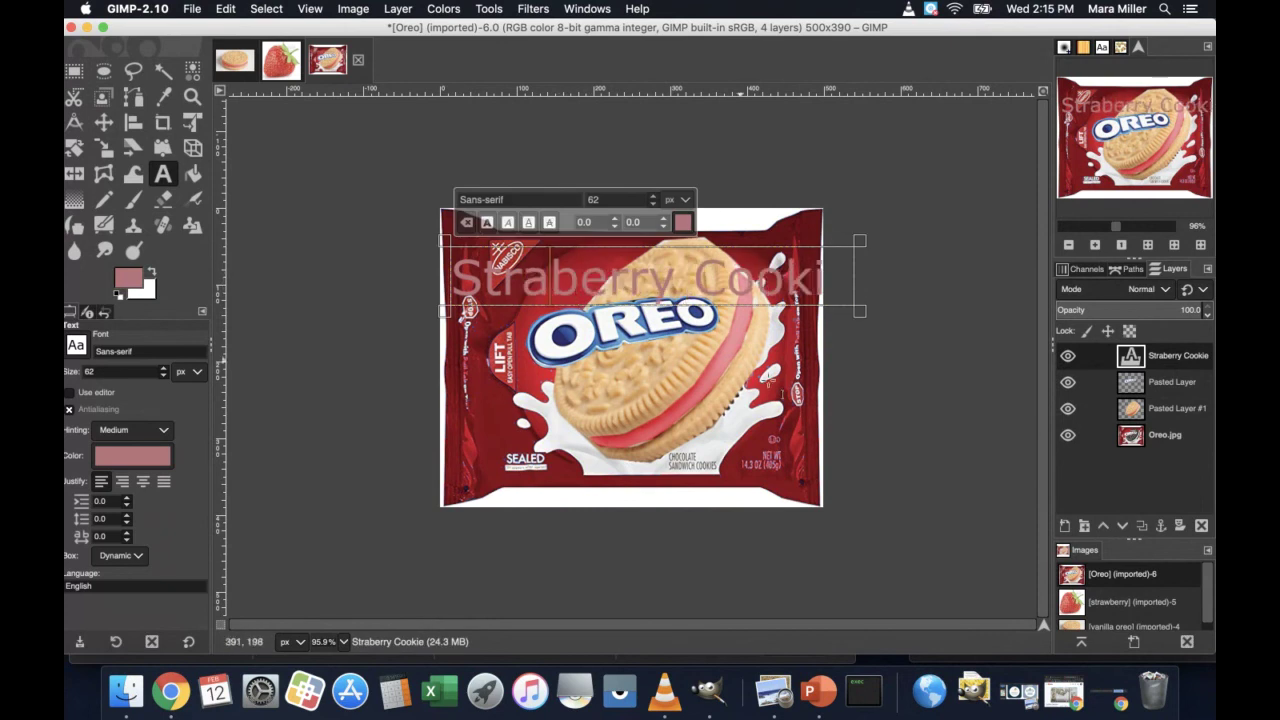
{"action": "type", "text": "w"}
{"action": "left_click", "coordinate": [909, 453]}
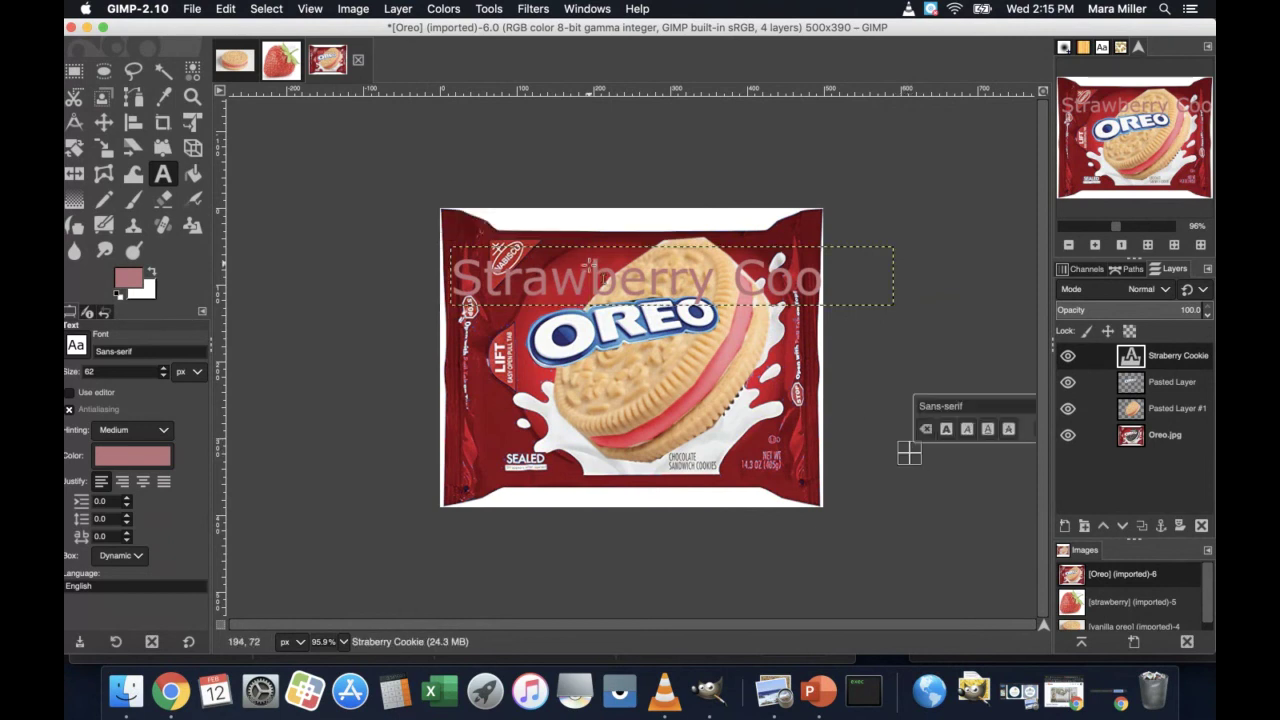
Step: Select all the label text and set its font size to 20
{"action": "left_click", "coordinate": [590, 275]}
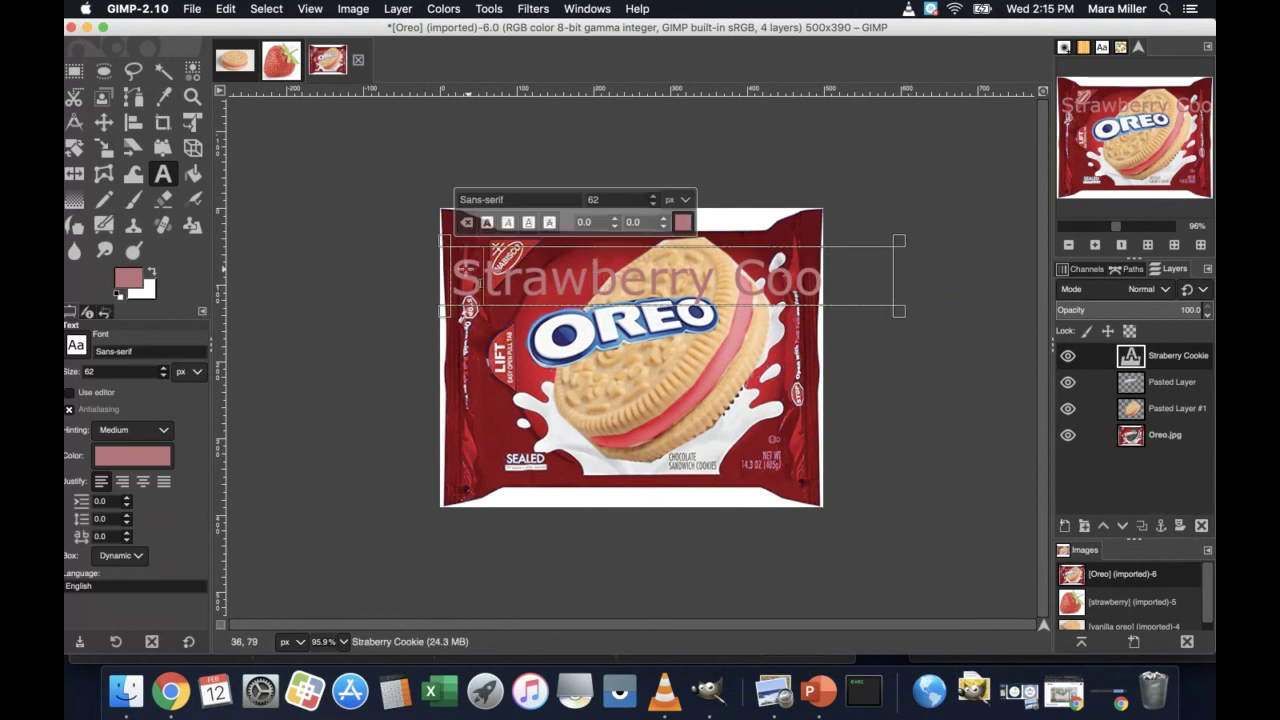
{"action": "left_click_drag", "start_coordinate": [476, 284], "coordinate": [914, 300]}
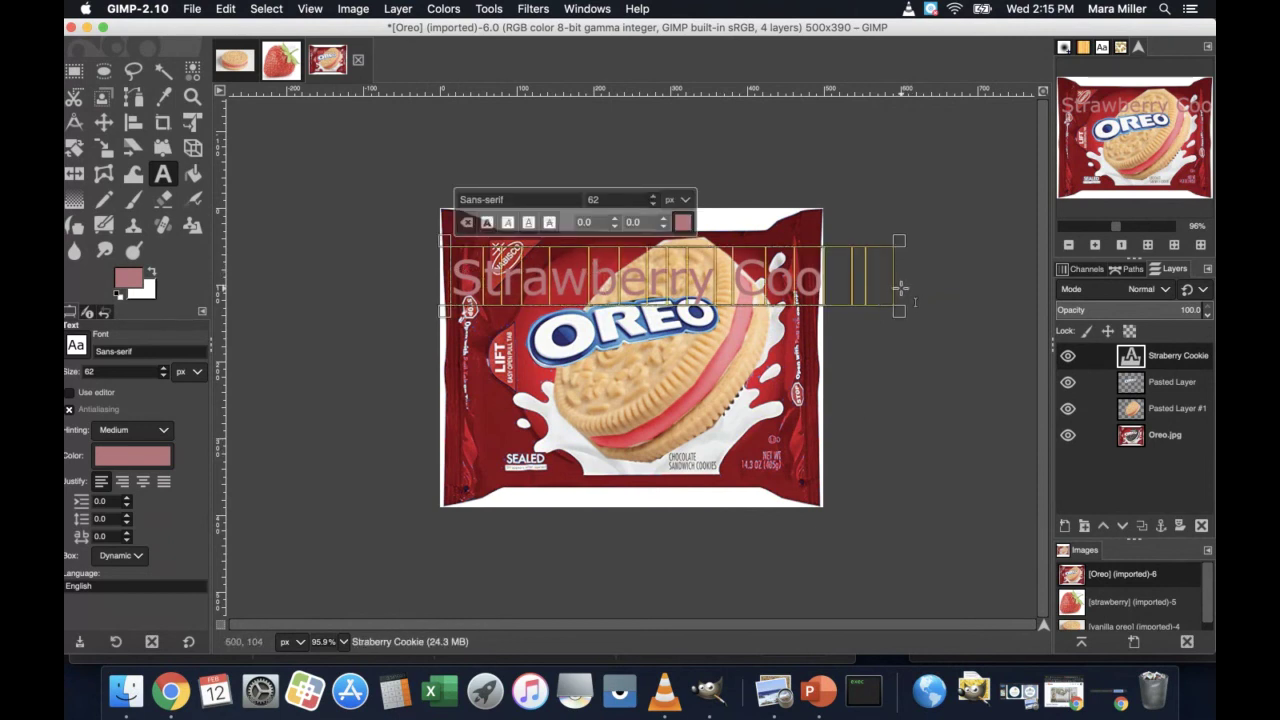
{"action": "key", "text": "BackSpace"}
{"action": "type", "text": "20"}
{"action": "key", "text": "Return"}
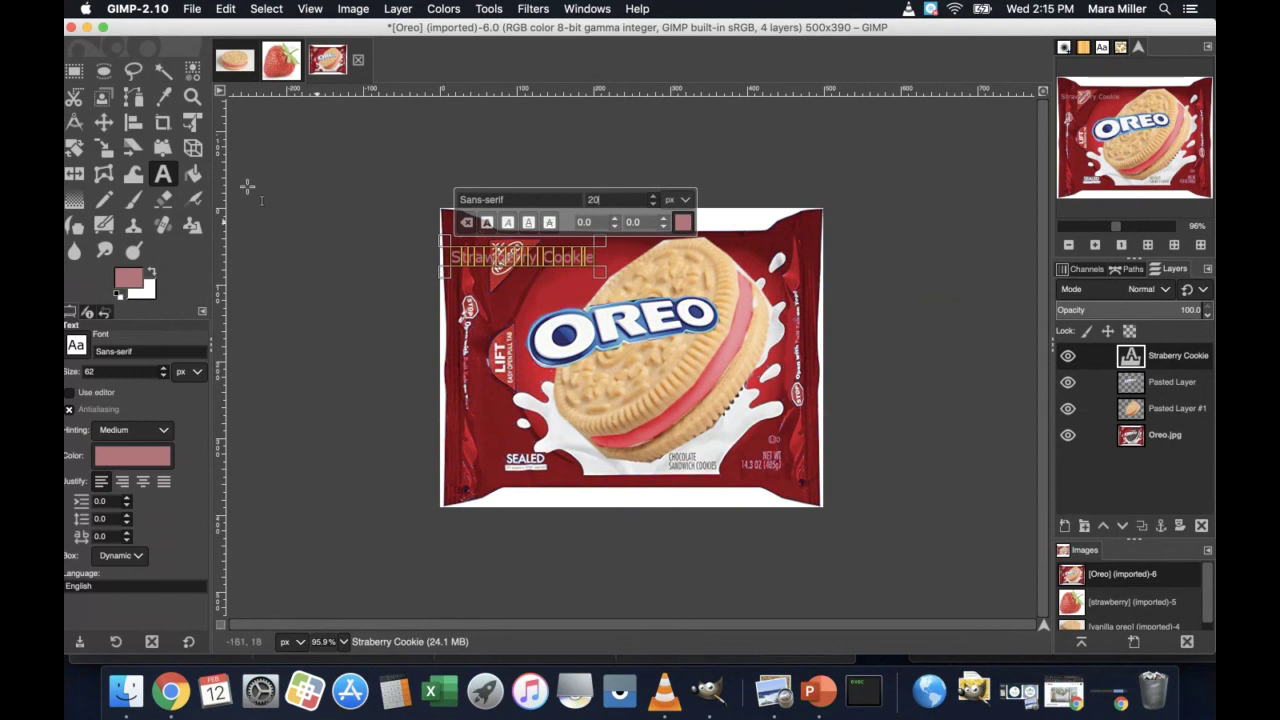
Step: Nudge the label right and down, then give it the Savoye LET CC. script font
{"action": "left_click", "coordinate": [103, 122]}
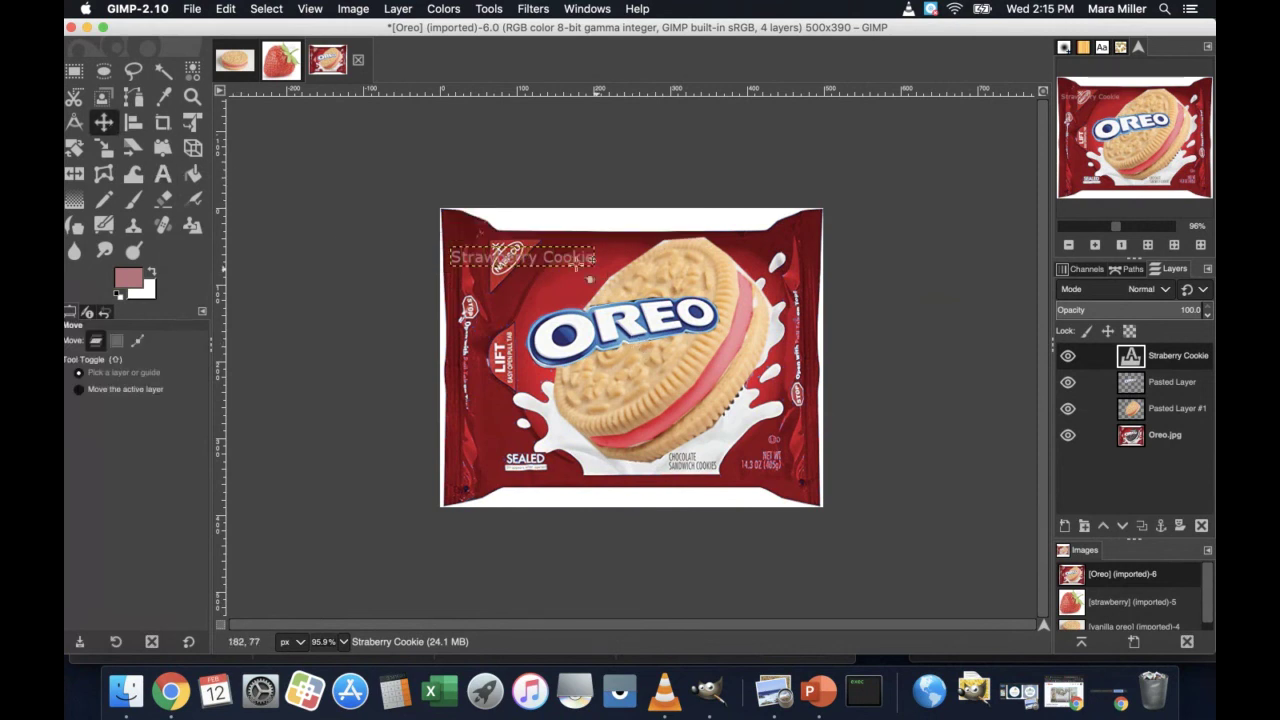
{"action": "left_click_drag", "start_coordinate": [562, 256], "coordinate": [640, 287]}
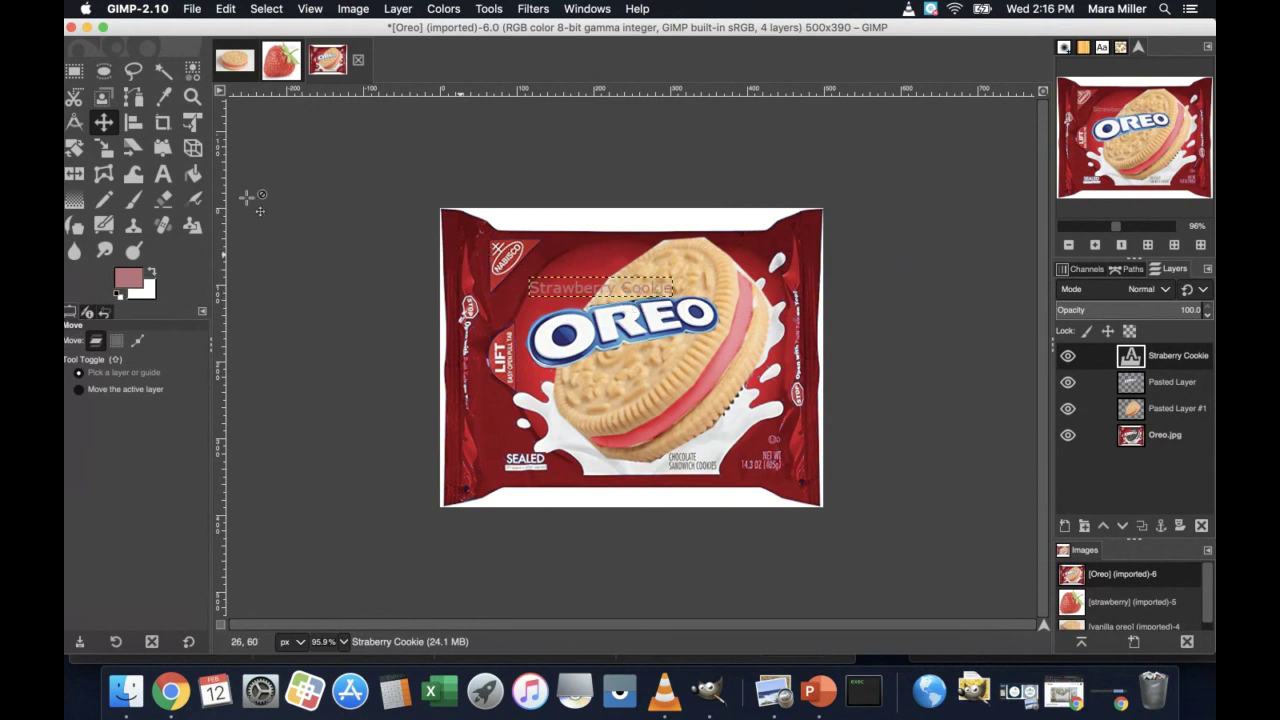
{"action": "left_click", "coordinate": [163, 174]}
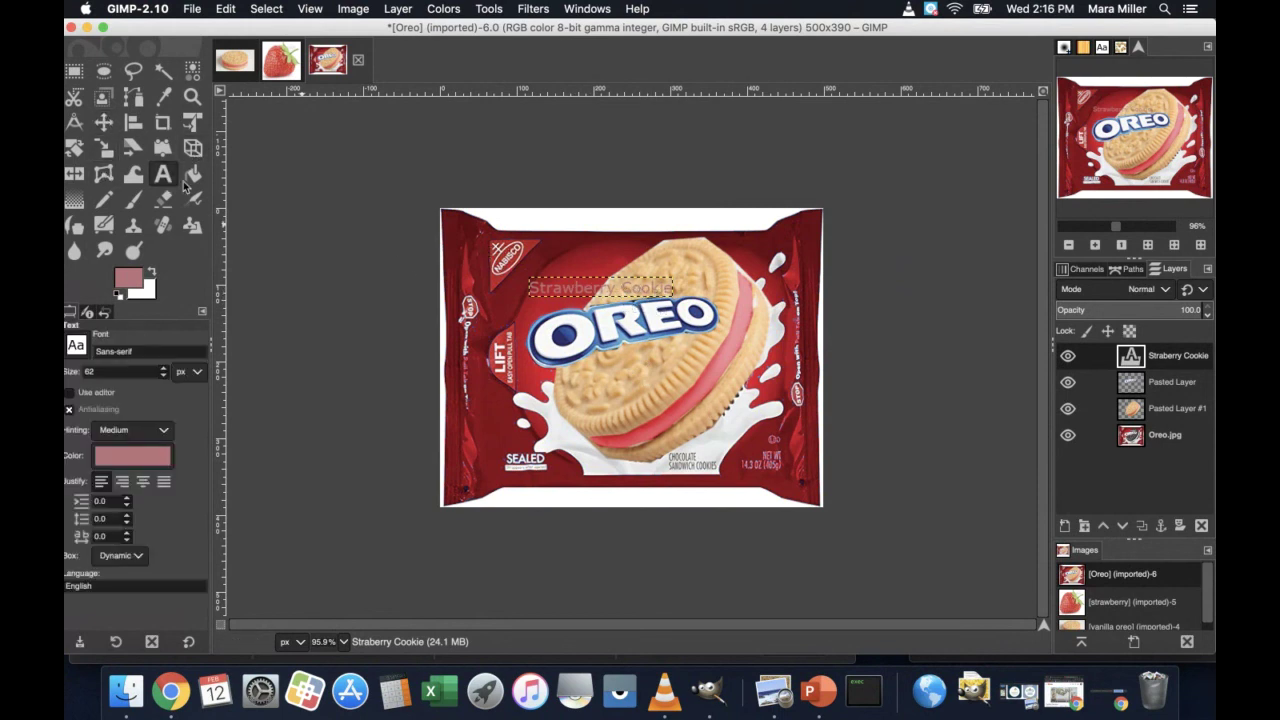
{"action": "left_click", "coordinate": [580, 298]}
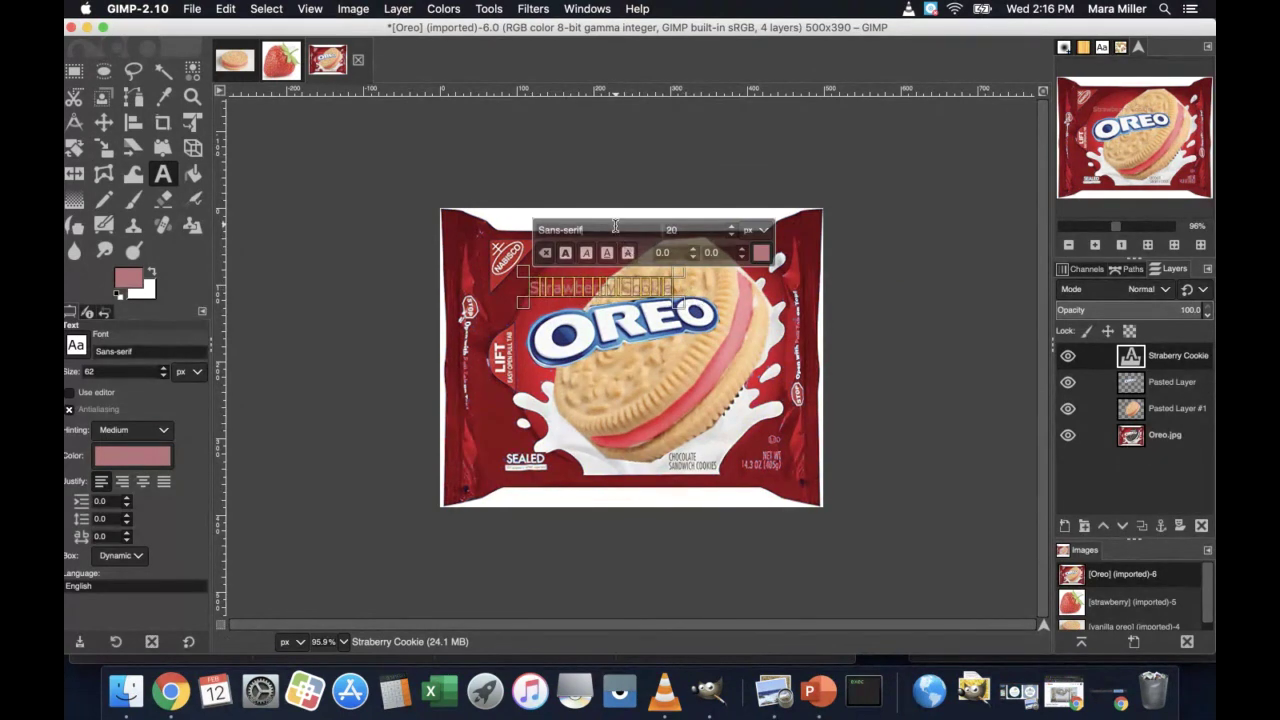
{"action": "left_click", "coordinate": [1101, 48]}
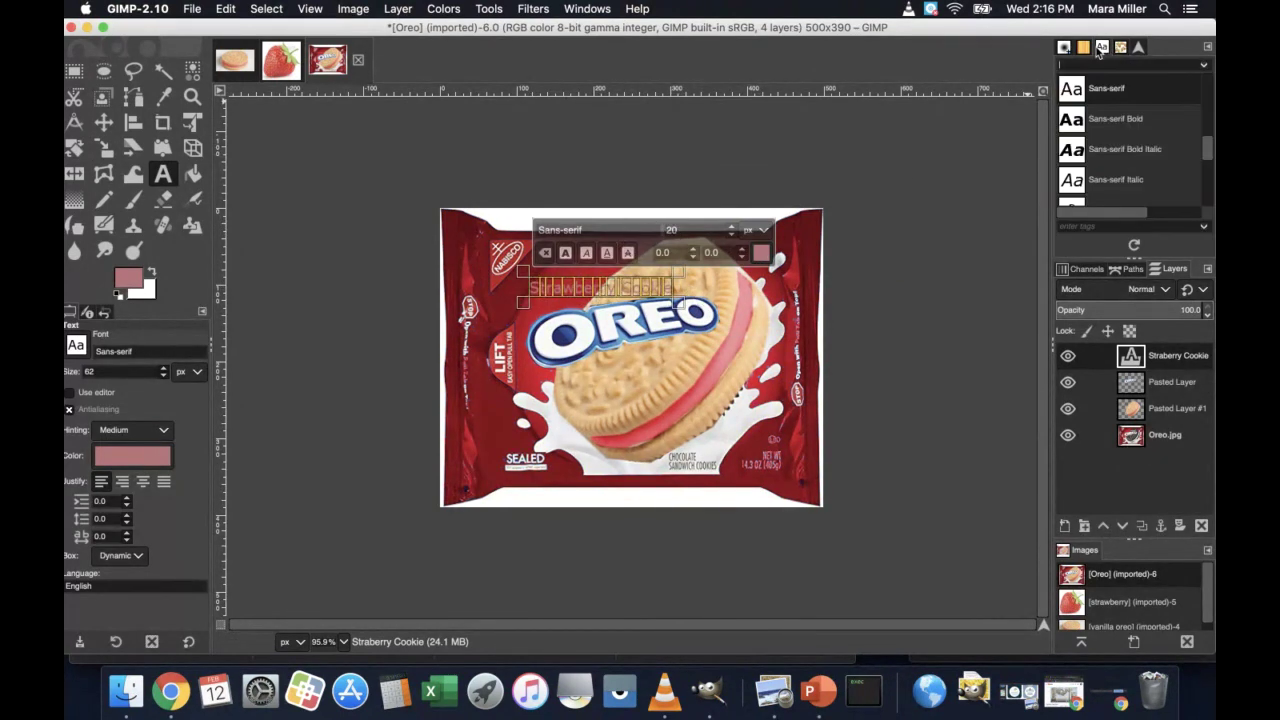
{"action": "scroll", "coordinate": [1120, 148], "scroll_direction": "down", "scroll_amount": 3}
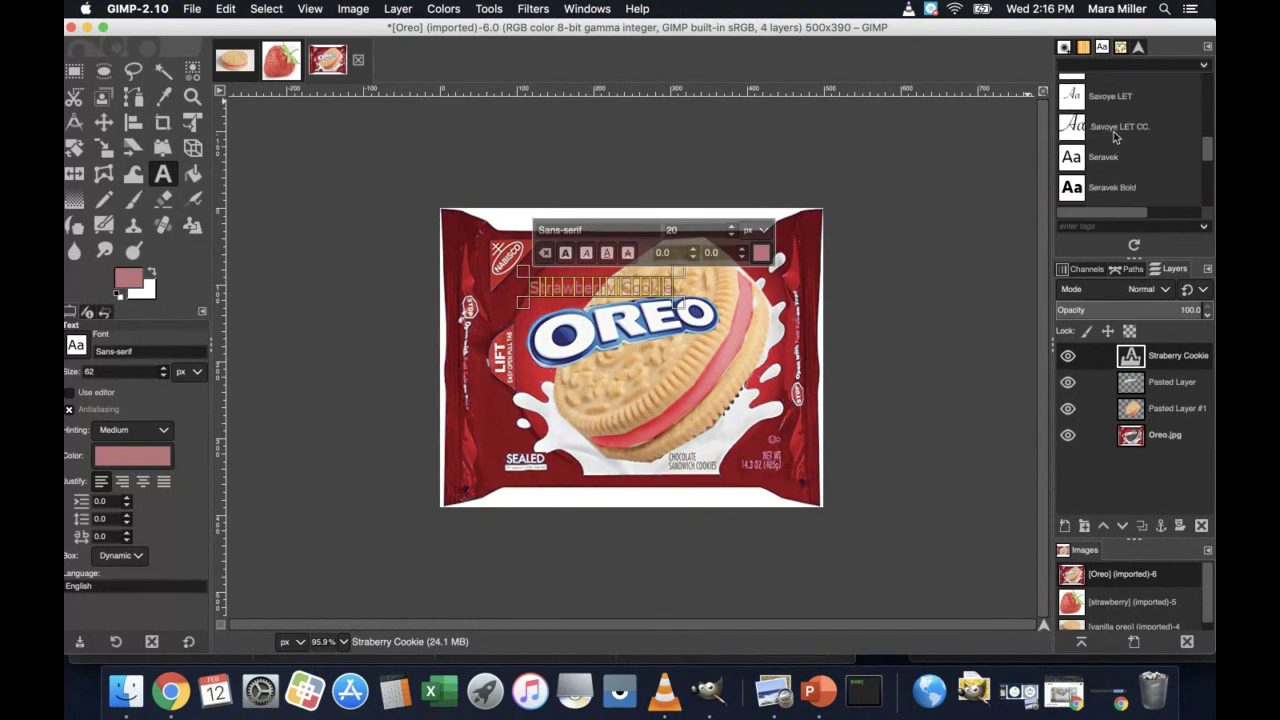
{"action": "left_click", "coordinate": [1115, 128]}
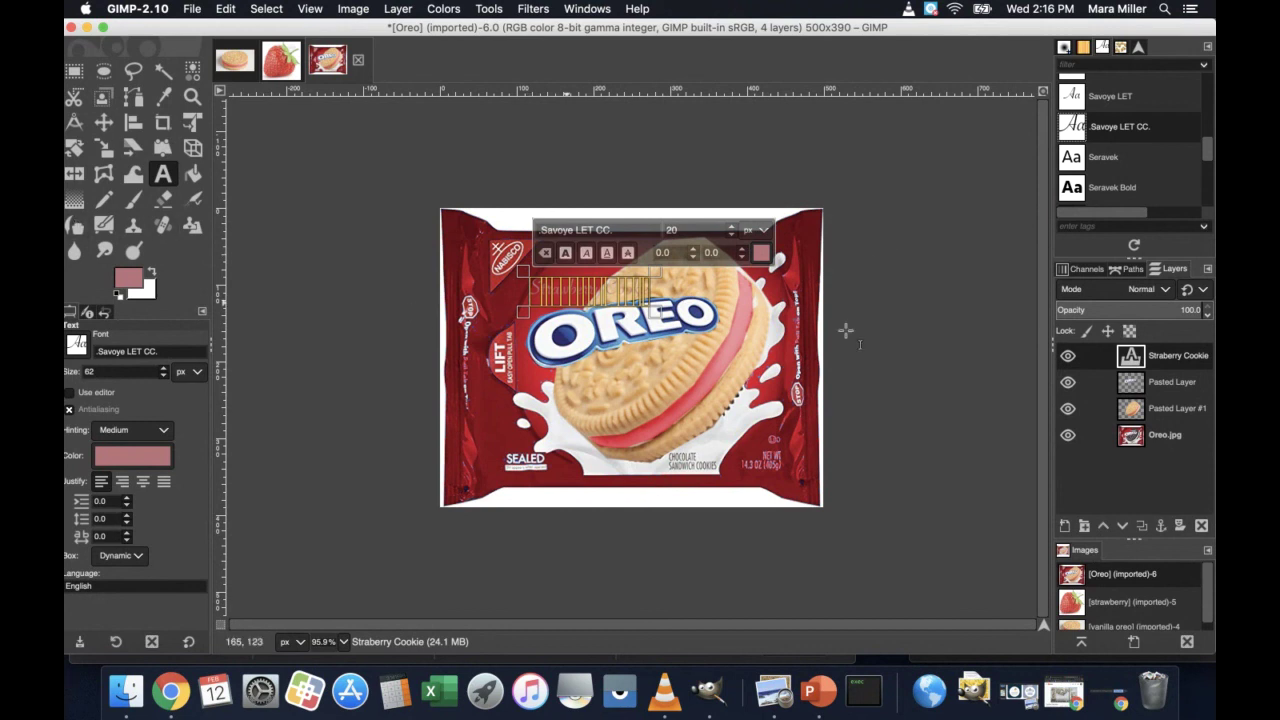
Step: Discard the text information so the label becomes a plain layer
{"action": "double_click", "coordinate": [1180, 358]}
{"action": "right_click", "coordinate": [1186, 366]}
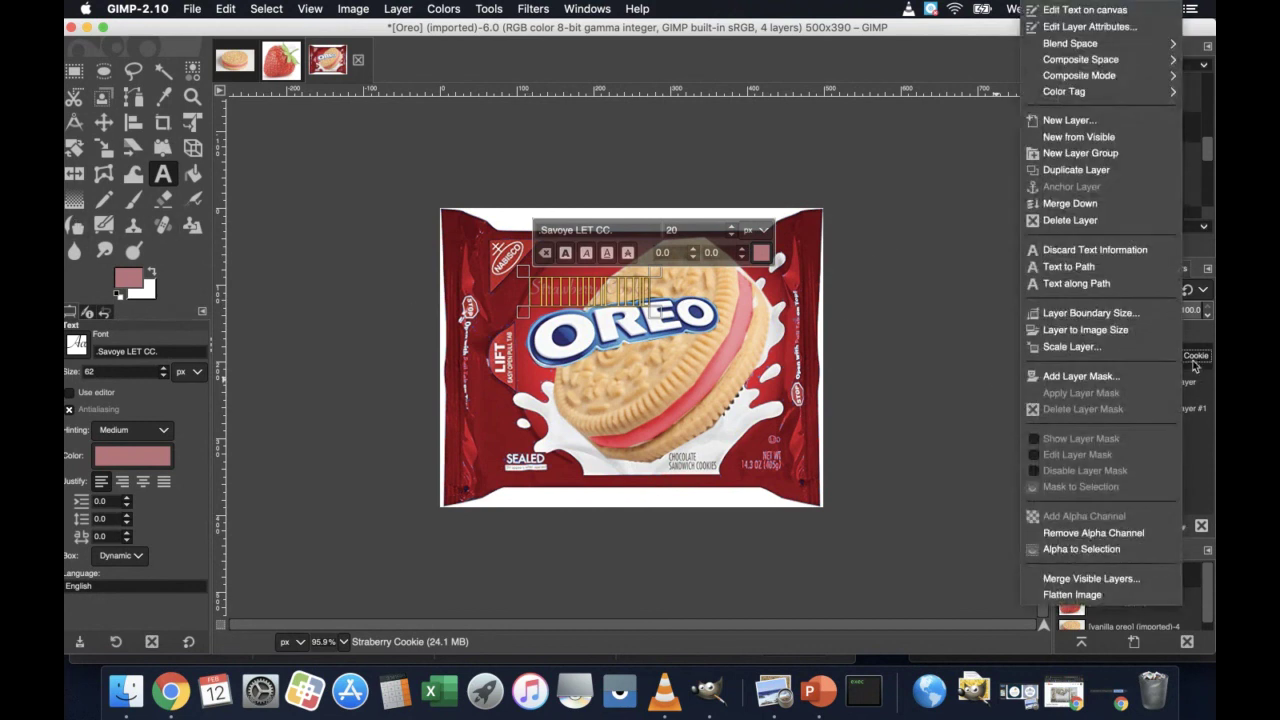
{"action": "left_click", "coordinate": [1114, 252]}
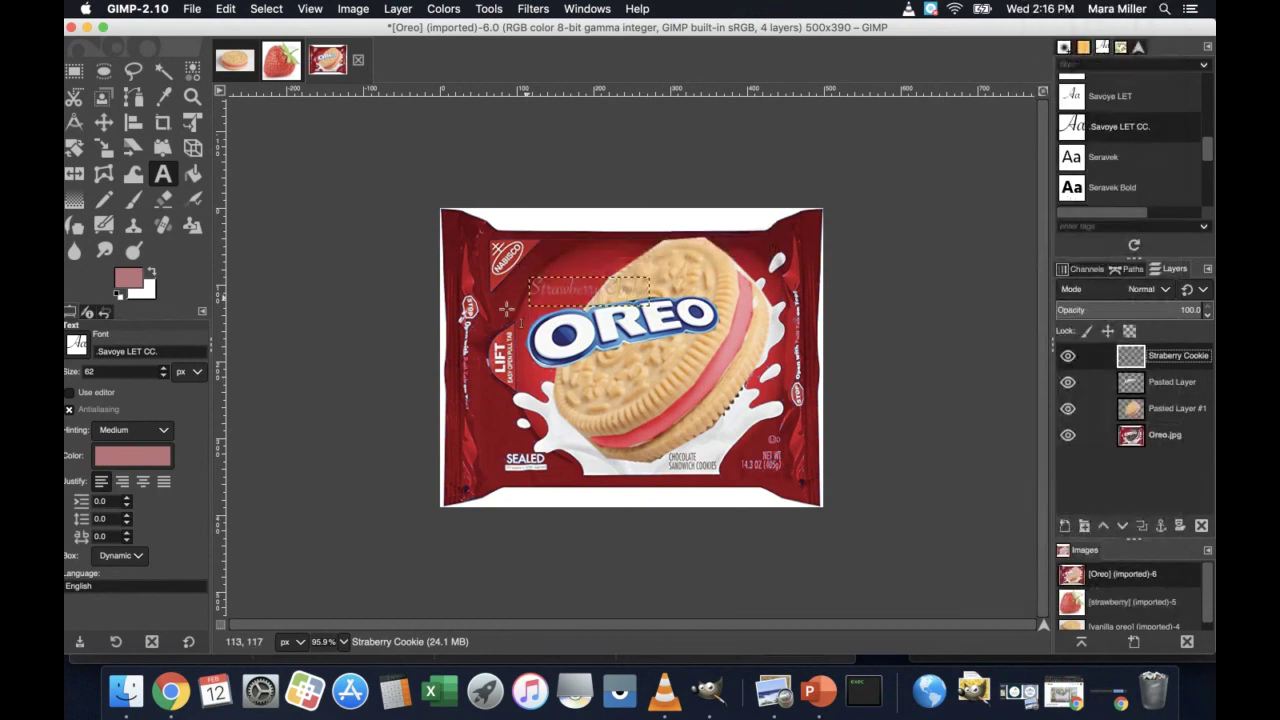
Step: Rotate the label in three passes to a slight tilt above the OREO logo
{"action": "left_click", "coordinate": [103, 124]}
{"action": "left_click", "coordinate": [74, 147]}
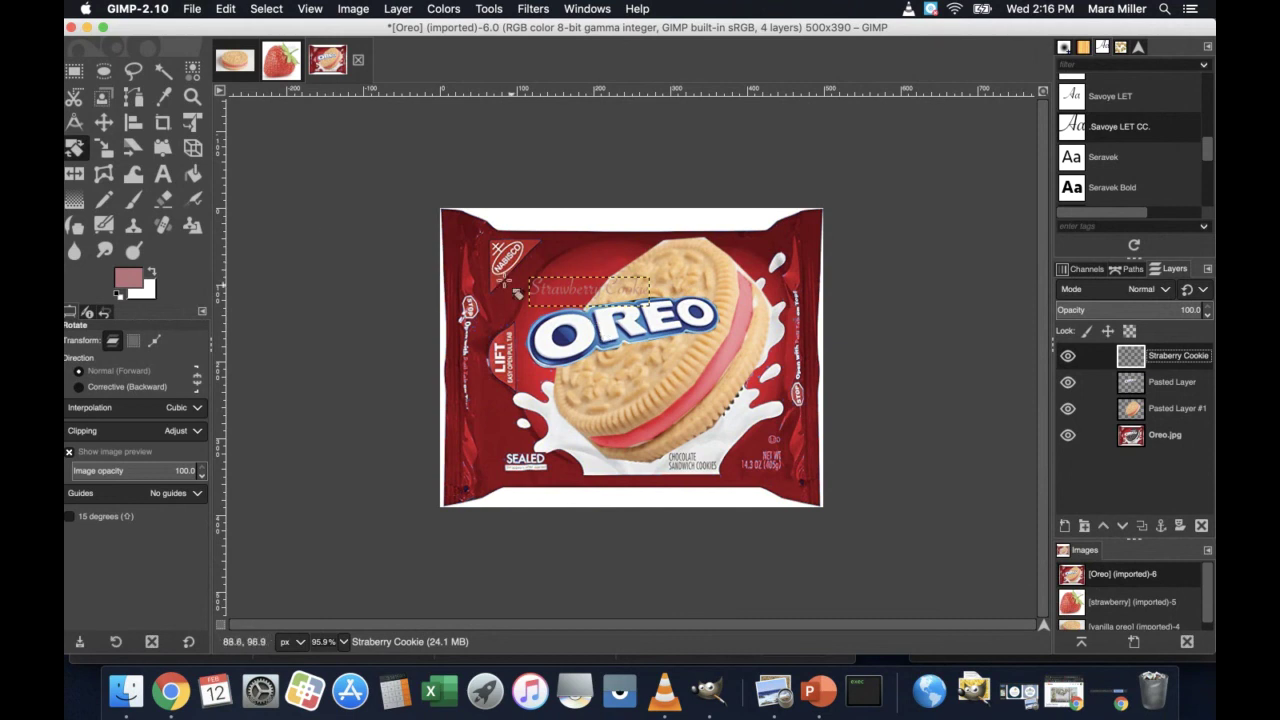
{"action": "left_click", "coordinate": [512, 296]}
{"action": "left_click_drag", "start_coordinate": [512, 296], "coordinate": [522, 313]}
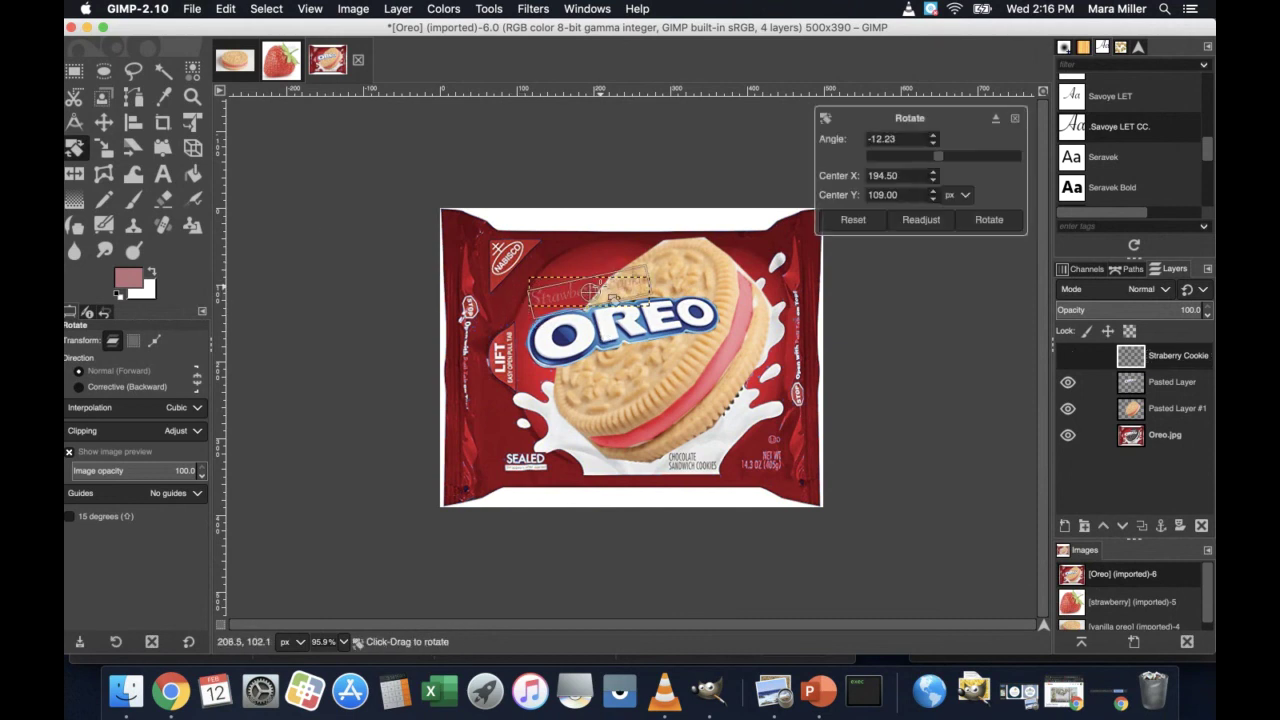
{"action": "key", "text": "Return"}
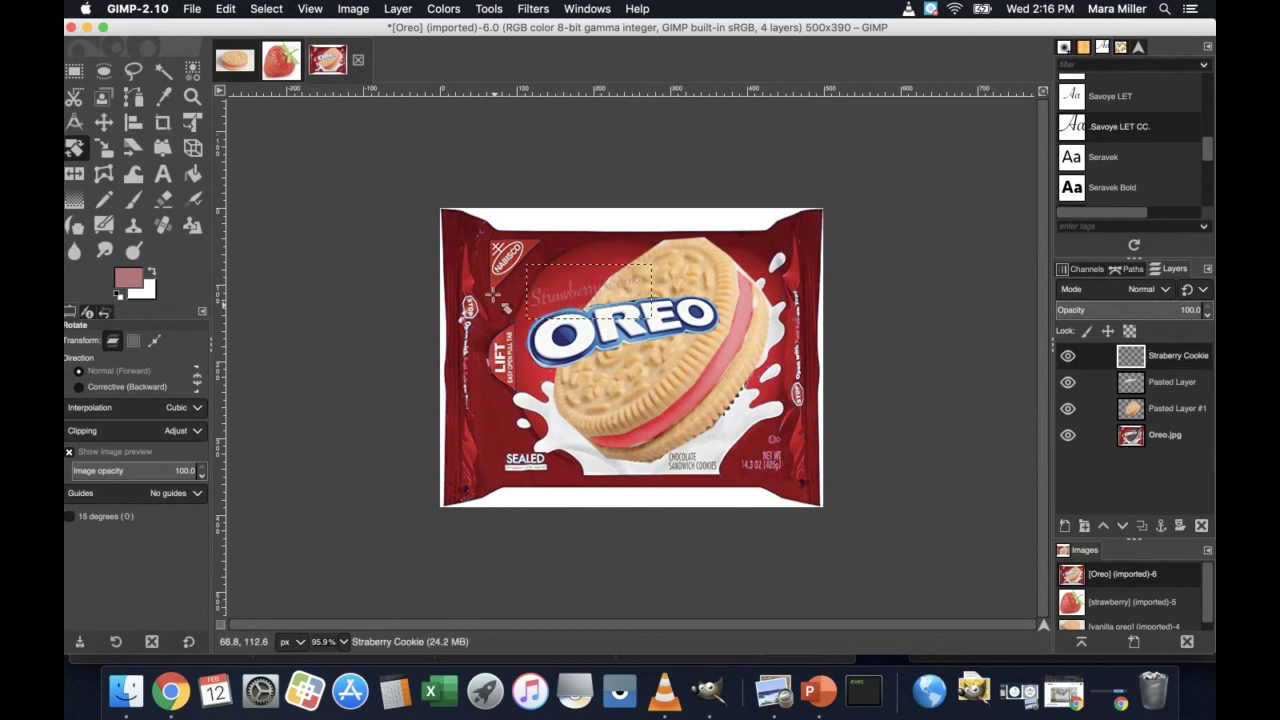
{"action": "left_click_drag", "start_coordinate": [492, 300], "coordinate": [495, 286]}
{"action": "key", "text": "Return"}
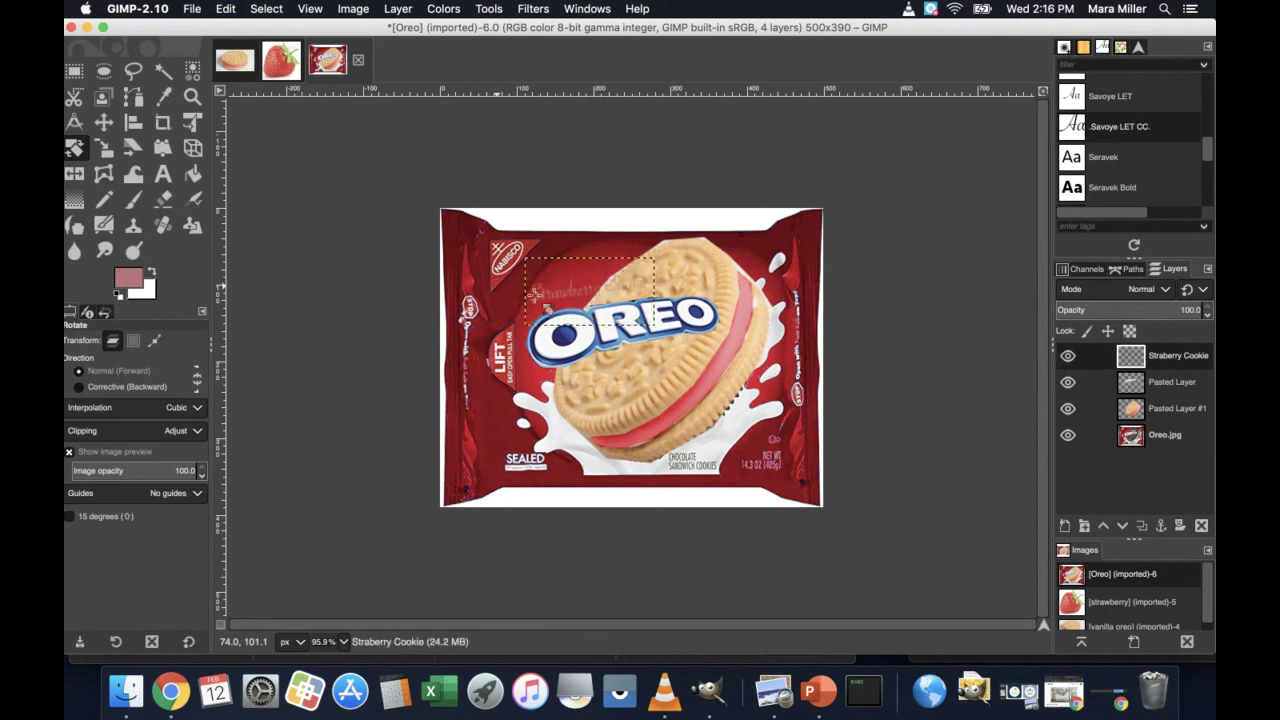
{"action": "left_click_drag", "start_coordinate": [614, 292], "coordinate": [647, 280]}
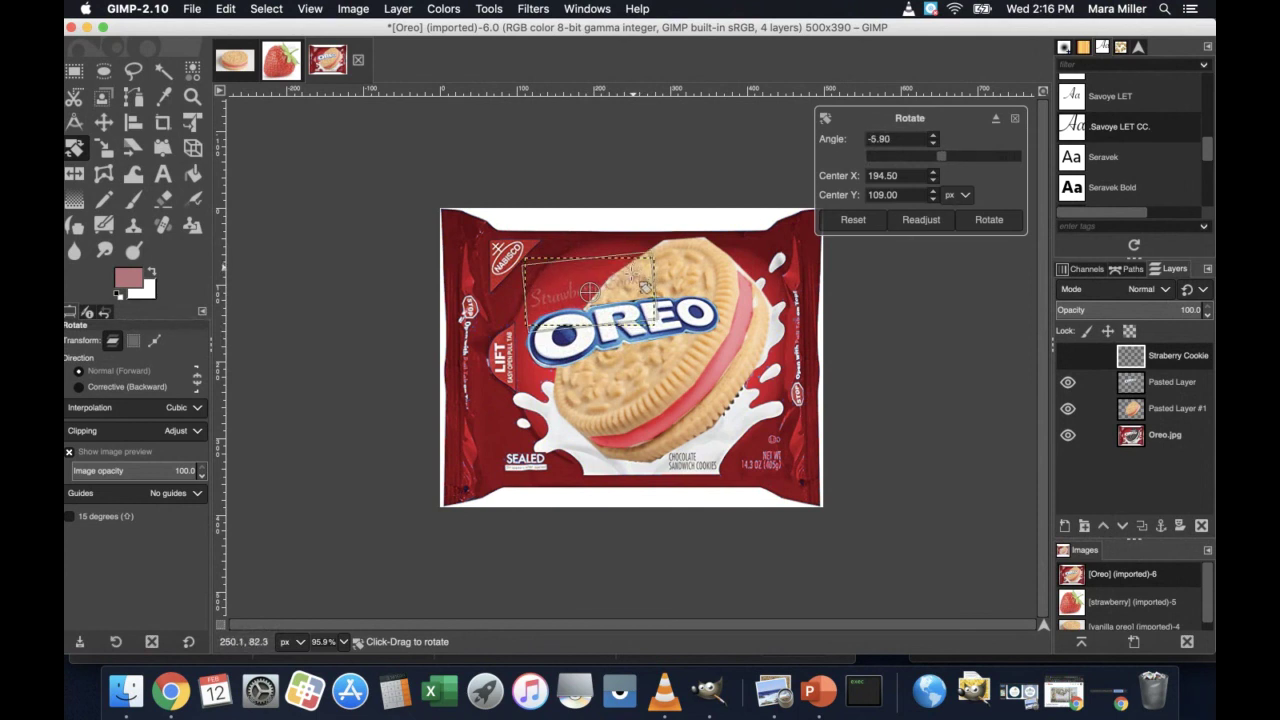
{"action": "key", "text": "Return"}
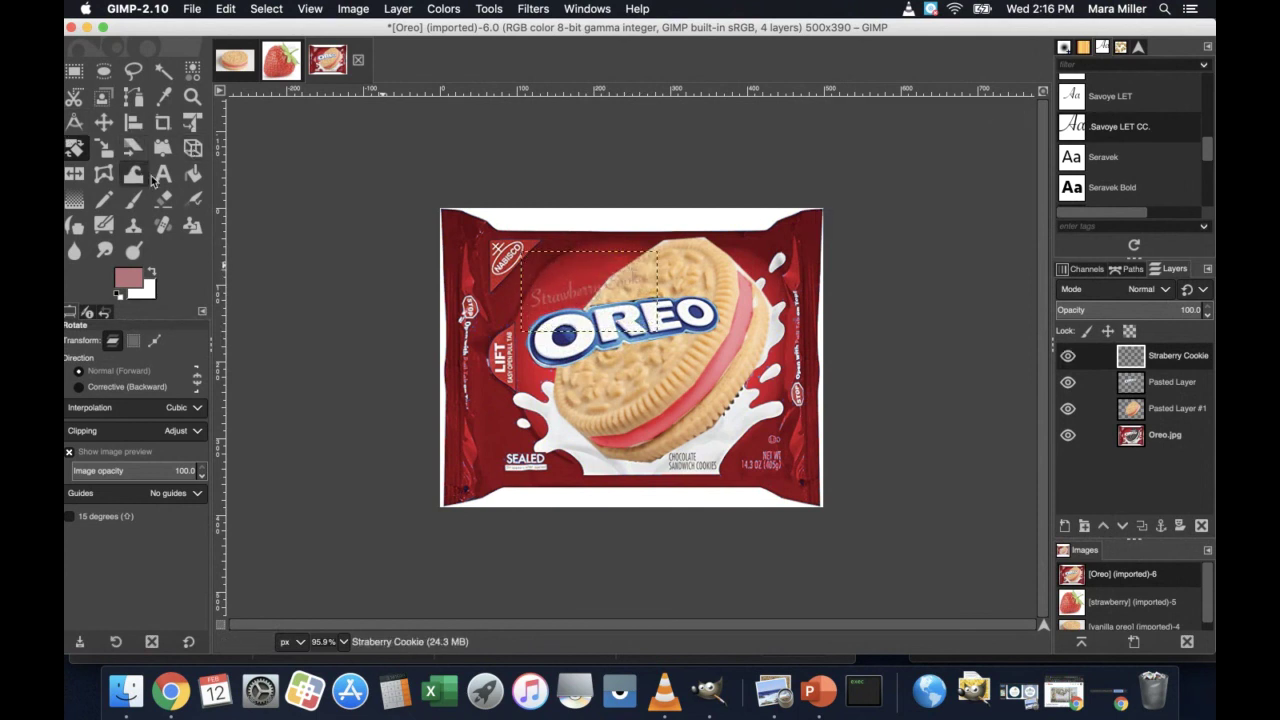
Step: Move the tilted label about 20 px to the right
{"action": "left_click", "coordinate": [103, 121]}
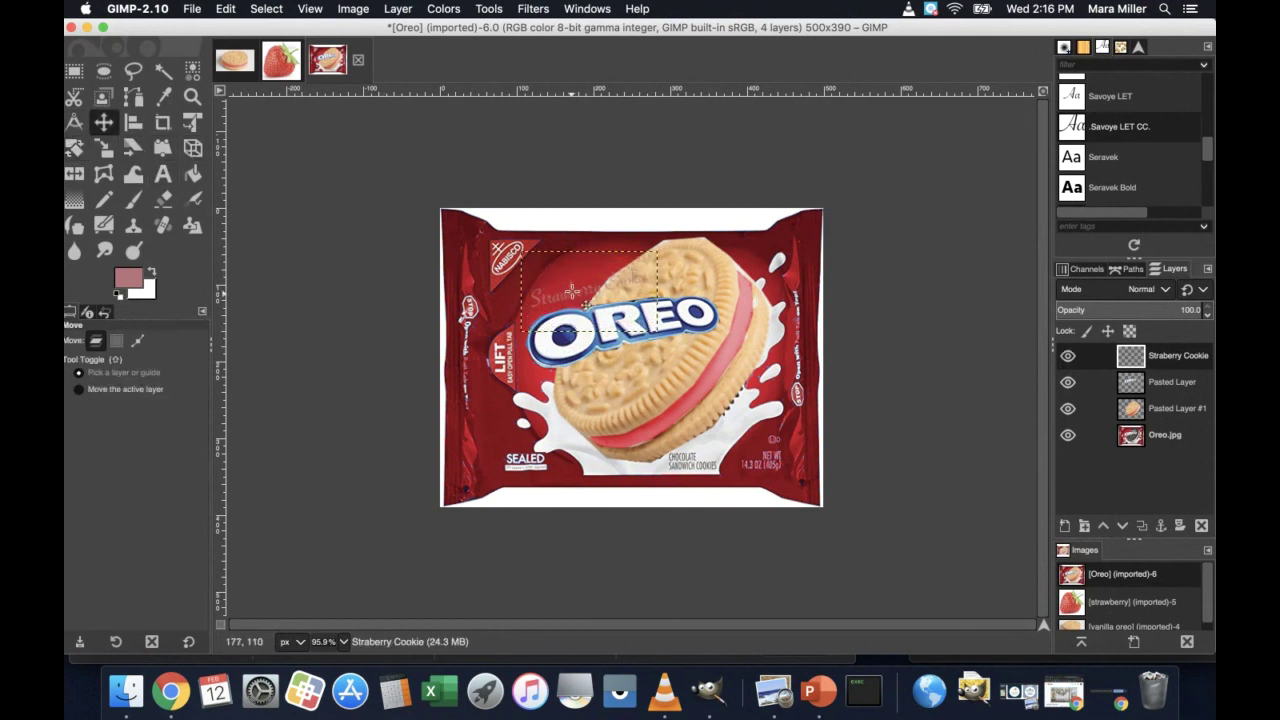
{"action": "left_click_drag", "start_coordinate": [572, 292], "coordinate": [593, 290]}
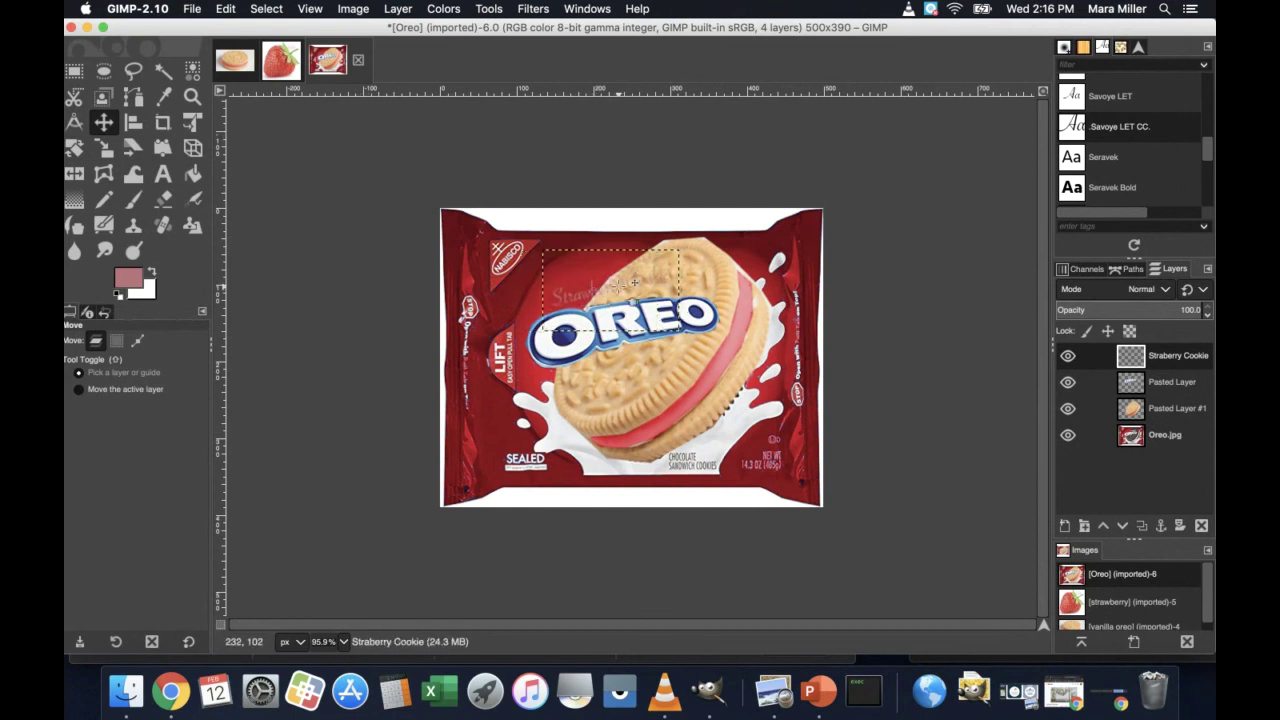
{"action": "left_click", "coordinate": [572, 11]}
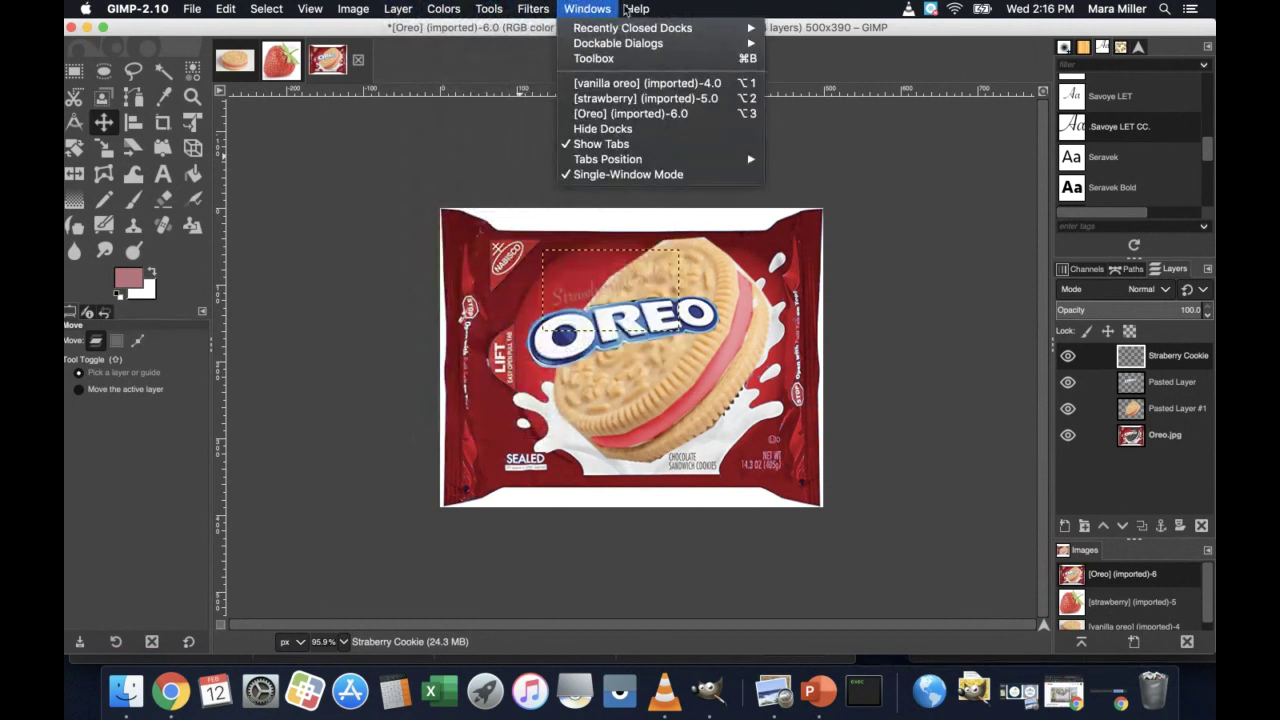
{"action": "left_click", "coordinate": [457, 48]}
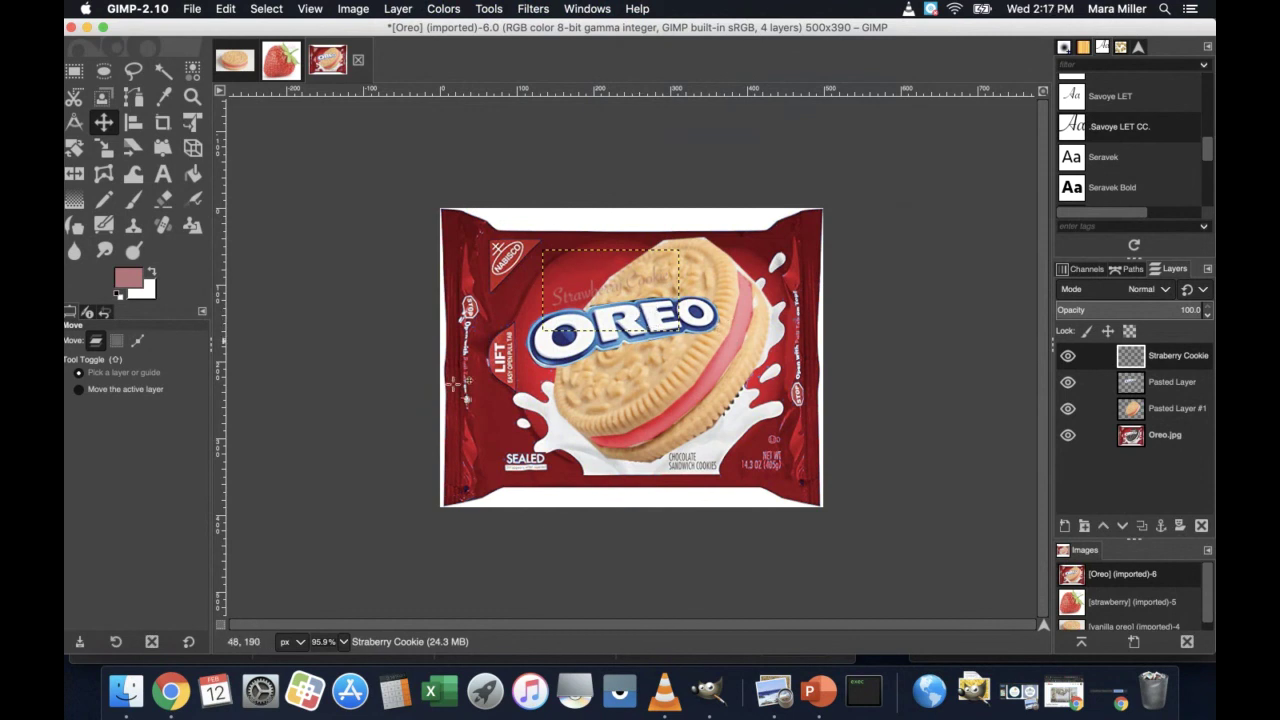
Step: Save the image as 'Oreo Package Design.xcf' in the Pictures folder
{"action": "left_click", "coordinate": [193, 8]}
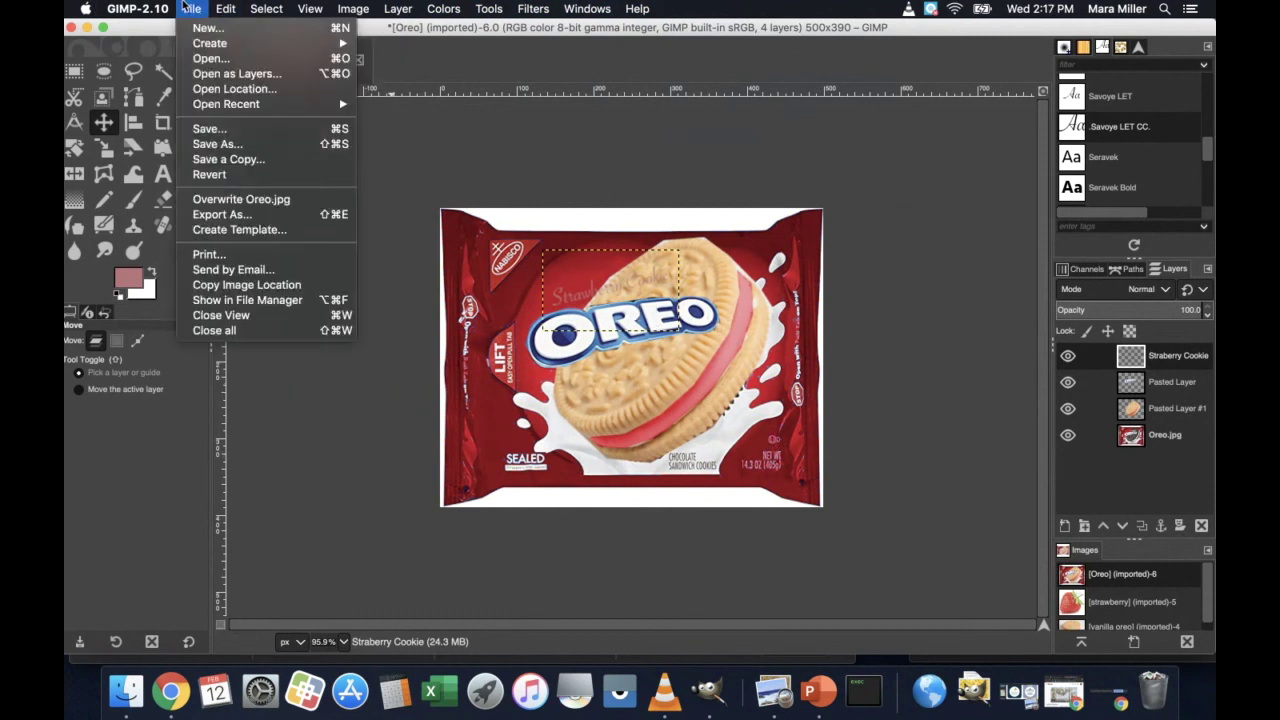
{"action": "left_click", "coordinate": [220, 143]}
{"action": "key", "text": "BackSpace"}
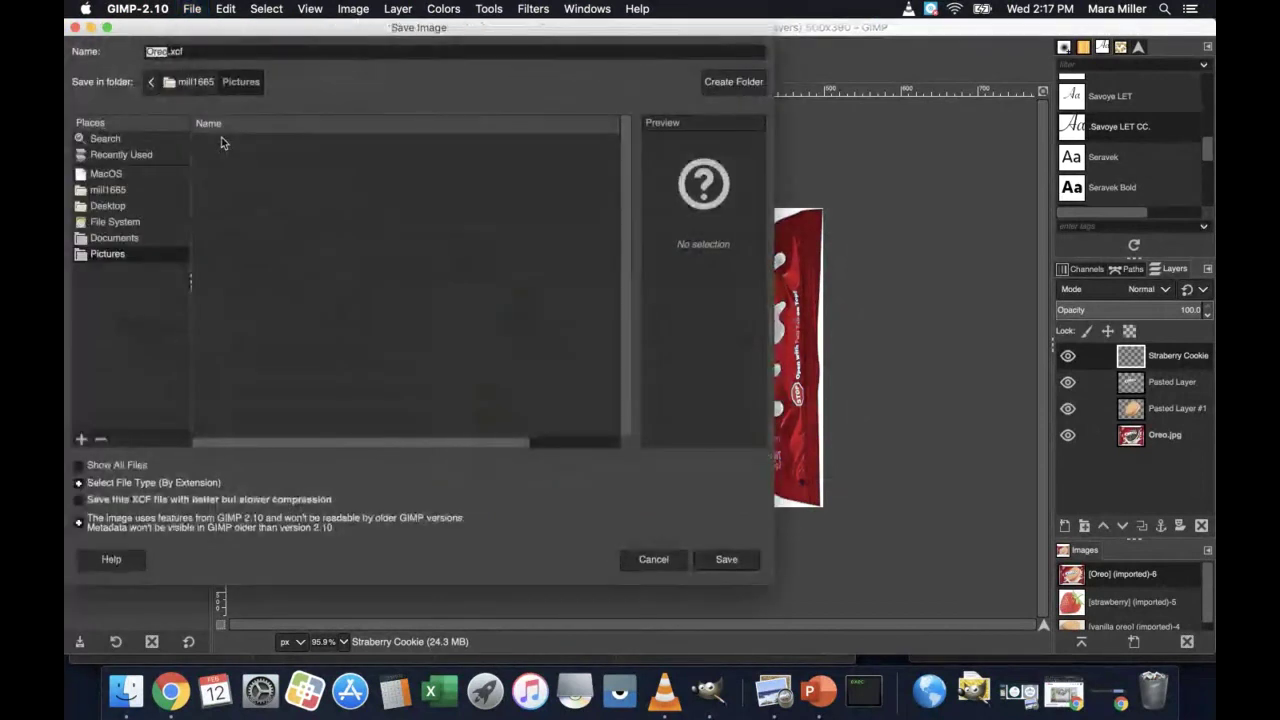
{"action": "type", "text": "Oreo P"}
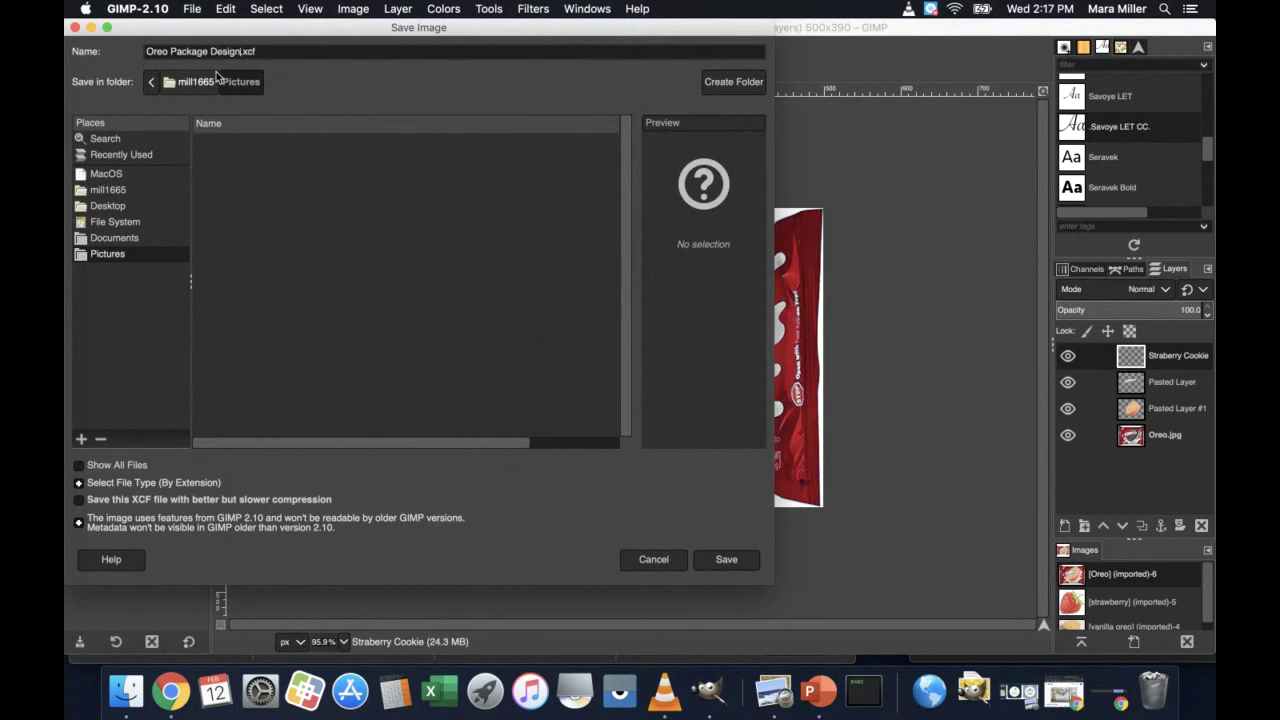
{"action": "type", "text": "ackage Design"}
{"action": "key", "text": "Return"}
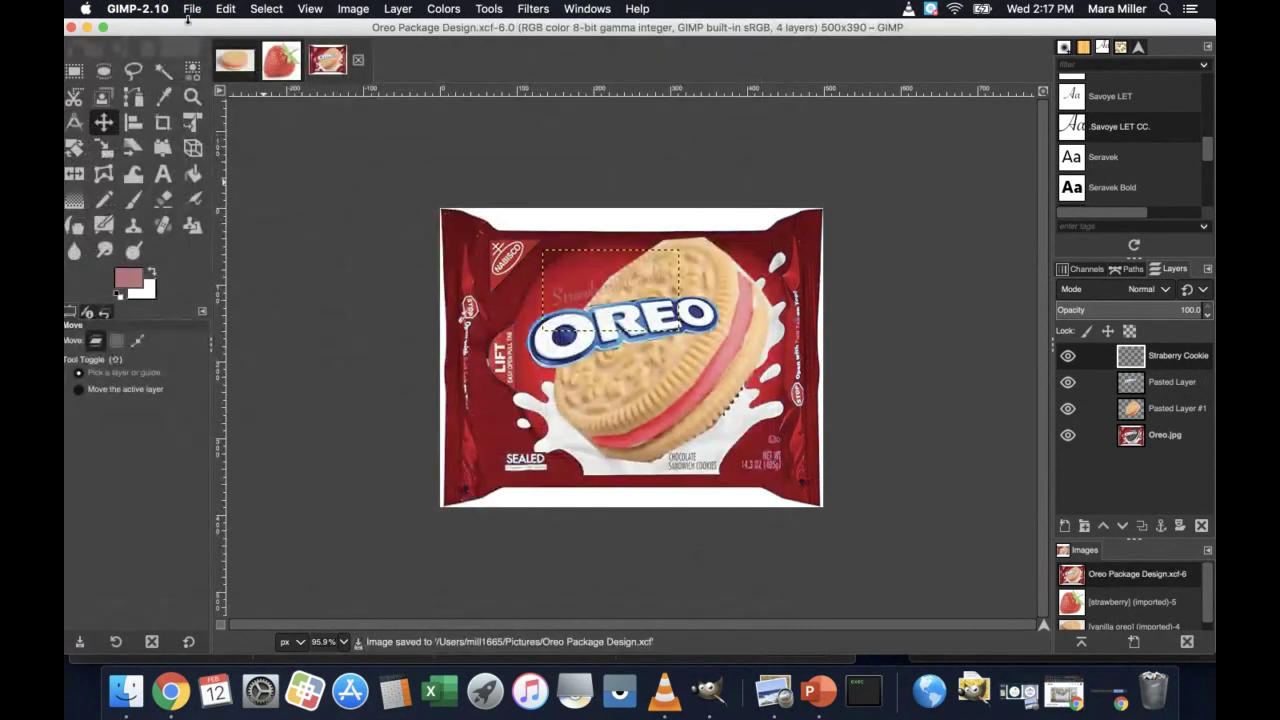
Step: Export the design as 'Oreo Package Design.jpg' with JPEG quality 100
{"action": "left_click", "coordinate": [190, 9]}
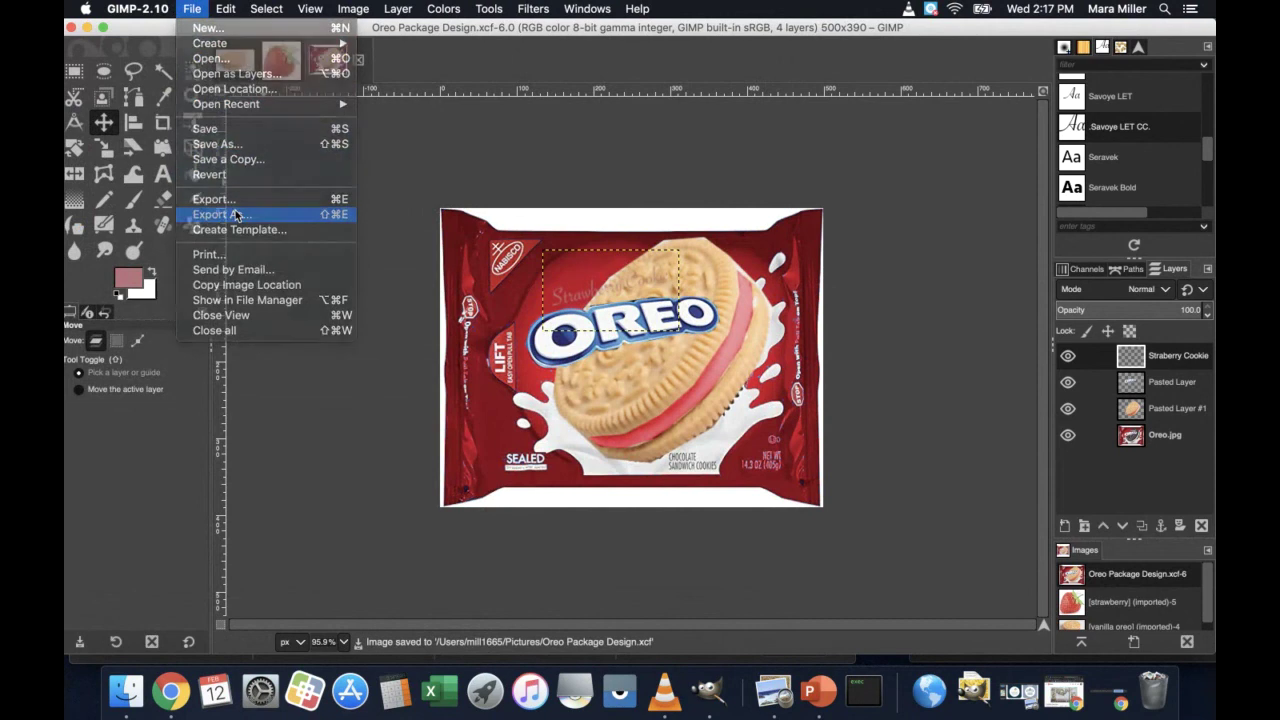
{"action": "left_click", "coordinate": [235, 215]}
{"action": "left_click", "coordinate": [318, 51]}
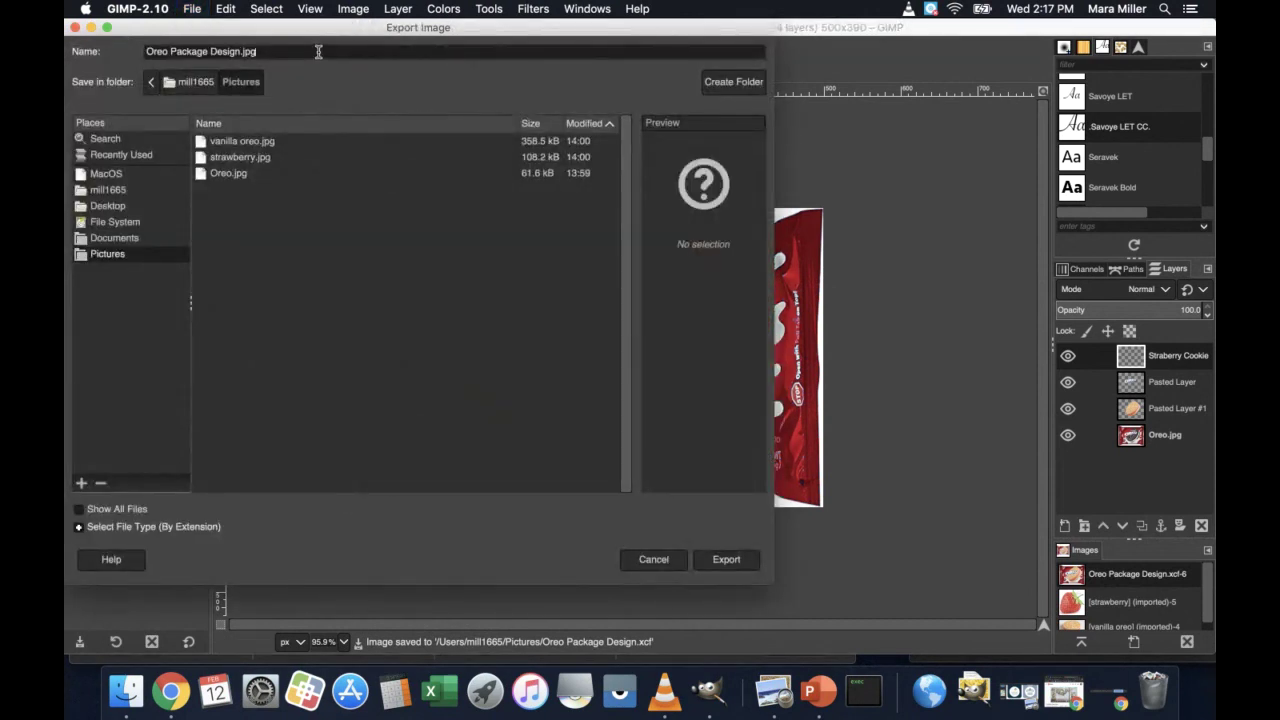
{"action": "left_click", "coordinate": [729, 565]}
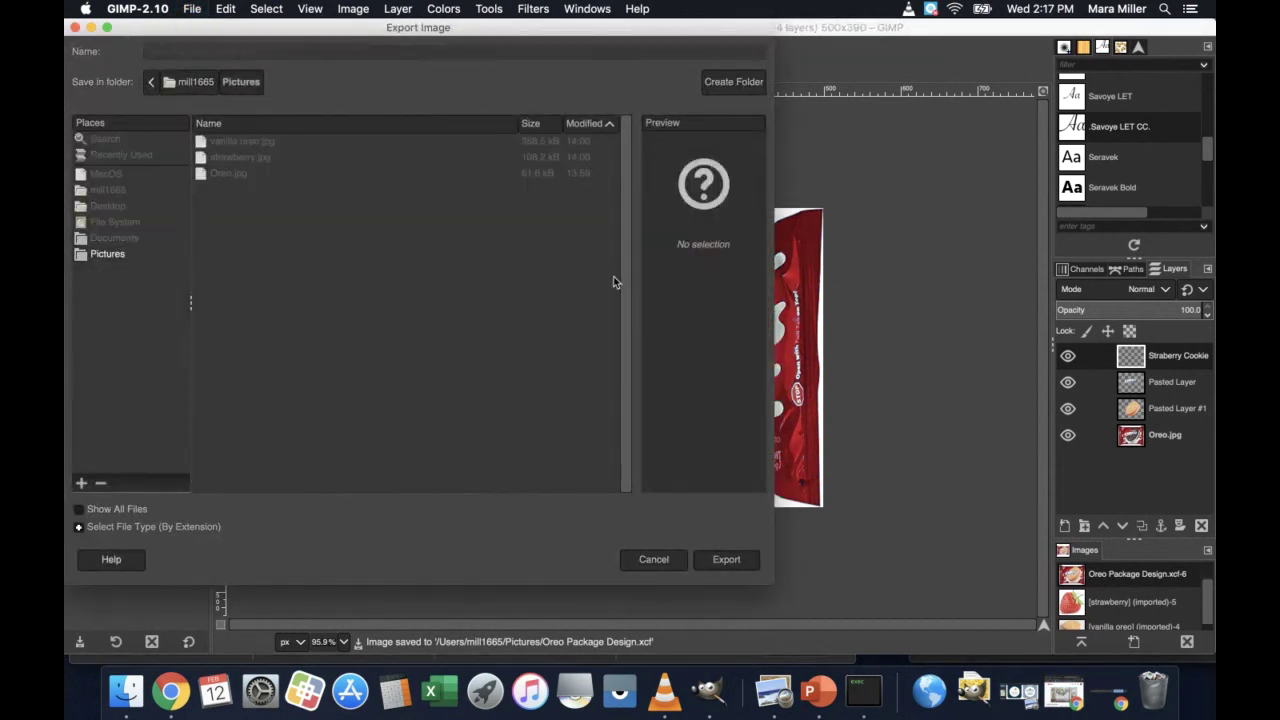
{"action": "left_click_drag", "start_coordinate": [685, 203], "coordinate": [700, 203]}
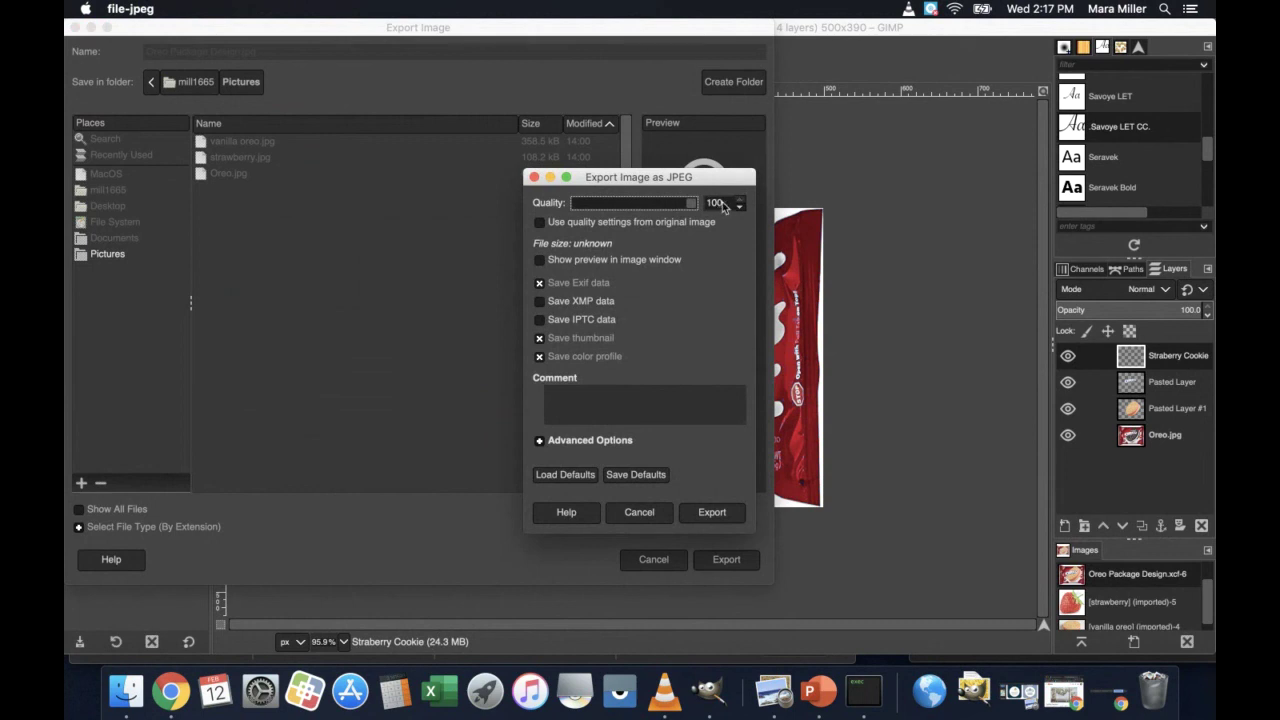
{"action": "left_click", "coordinate": [710, 512]}
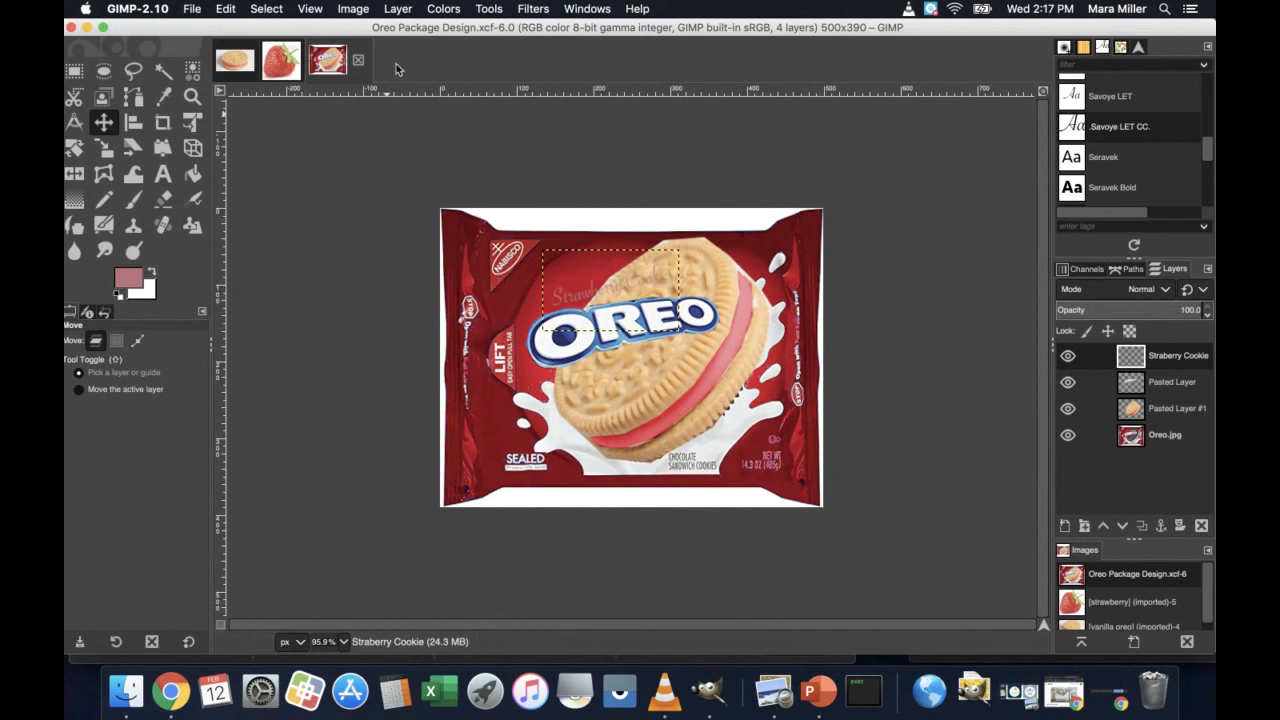
{"action": "left_click", "coordinate": [443, 9]}
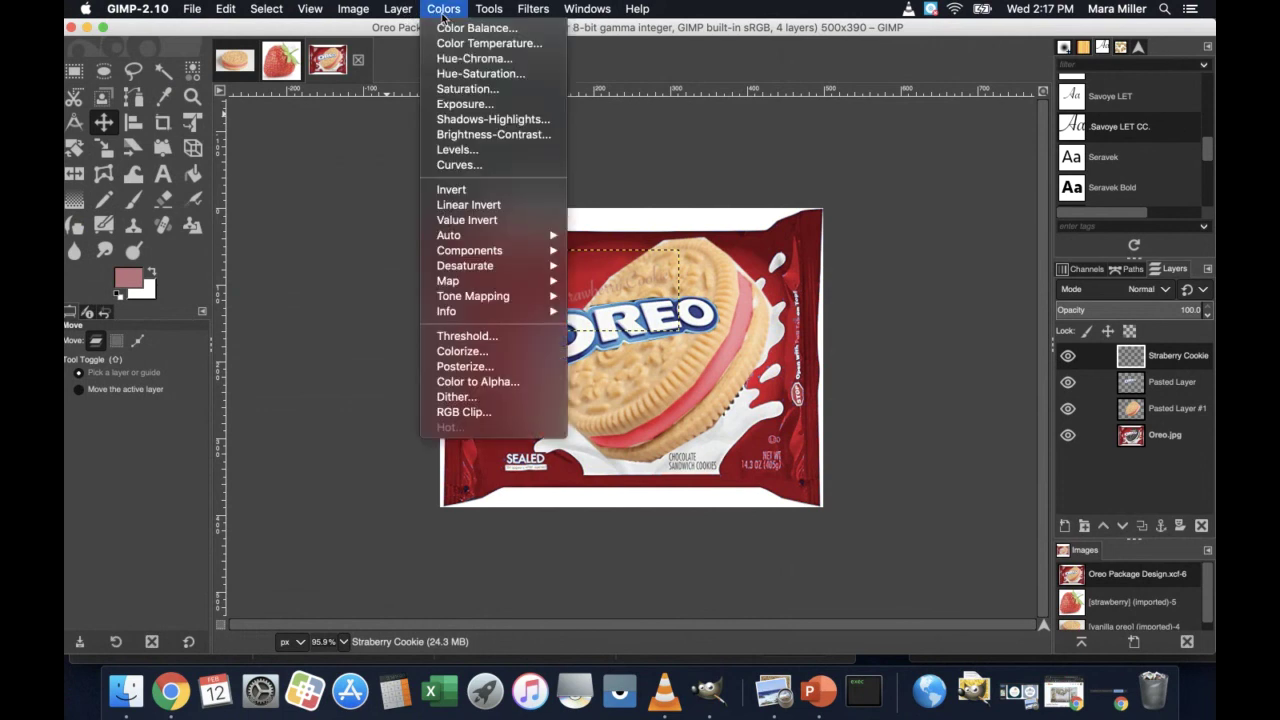
{"action": "left_click", "coordinate": [316, 383]}
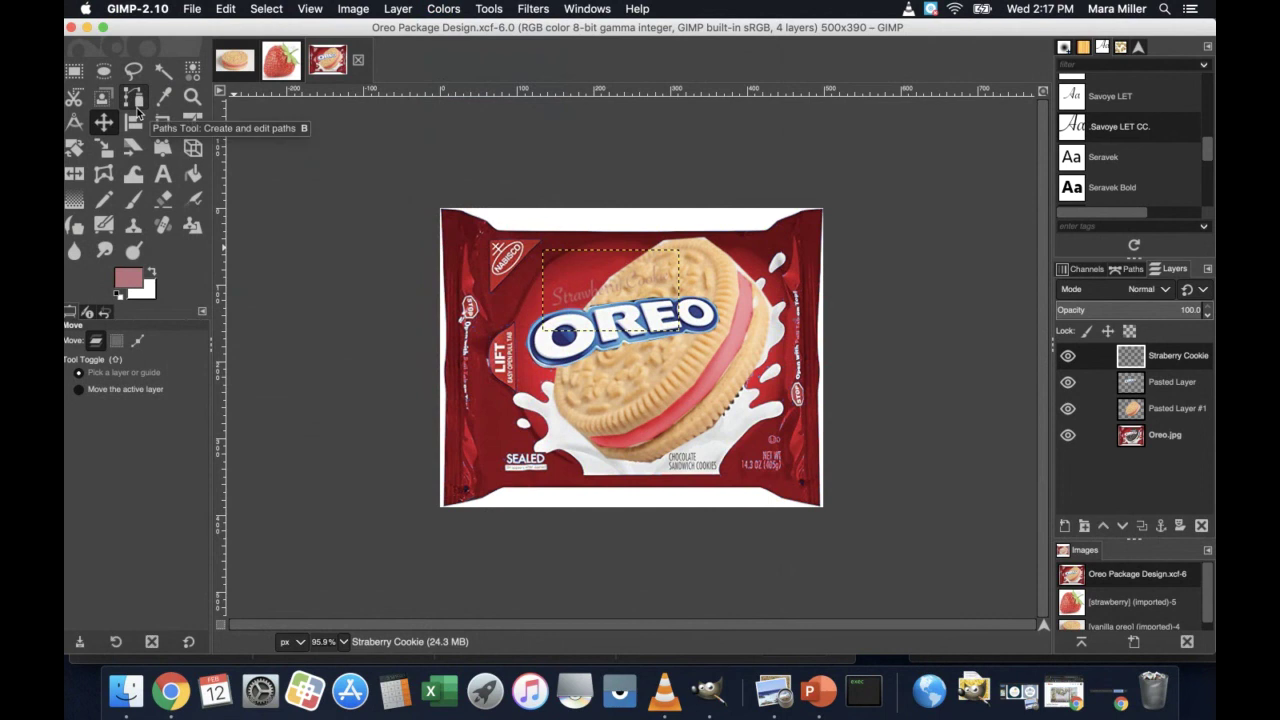